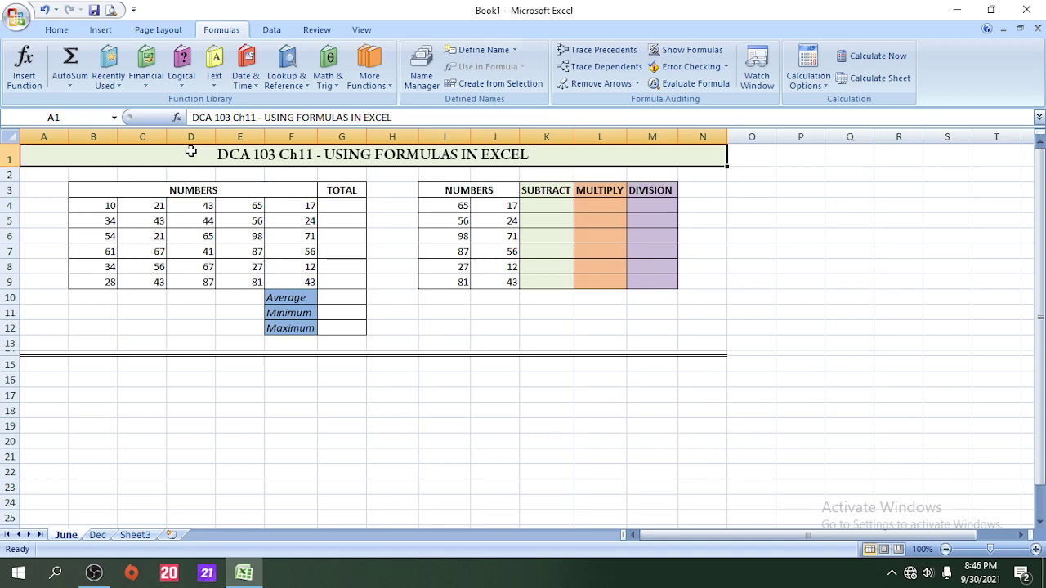
Enter the trial formula =2+2 in an empty cell below the tables, showing 4.
{"action": "left_click", "coordinate": [327, 381]}
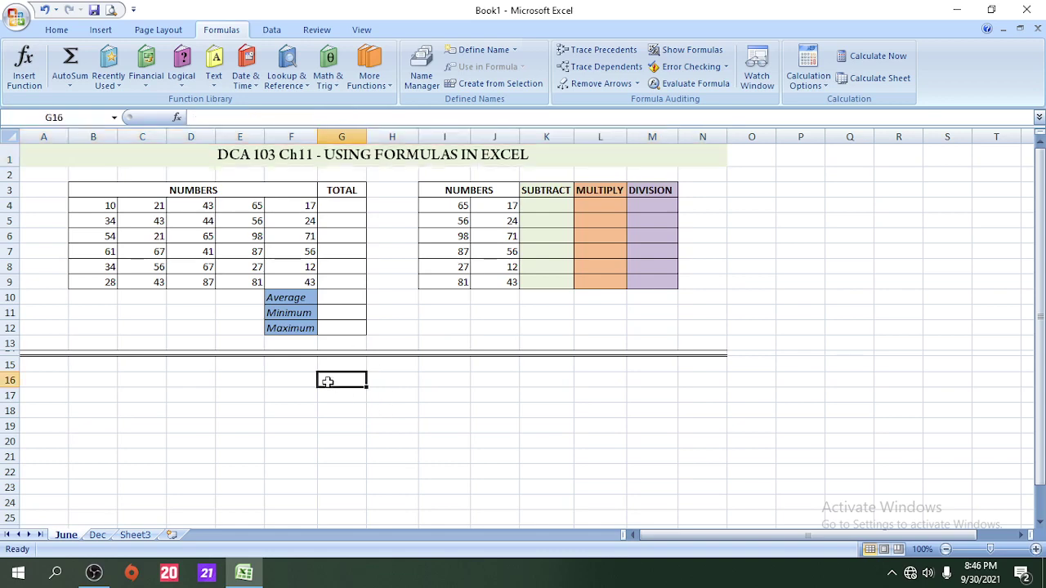
{"action": "type", "text": "="}
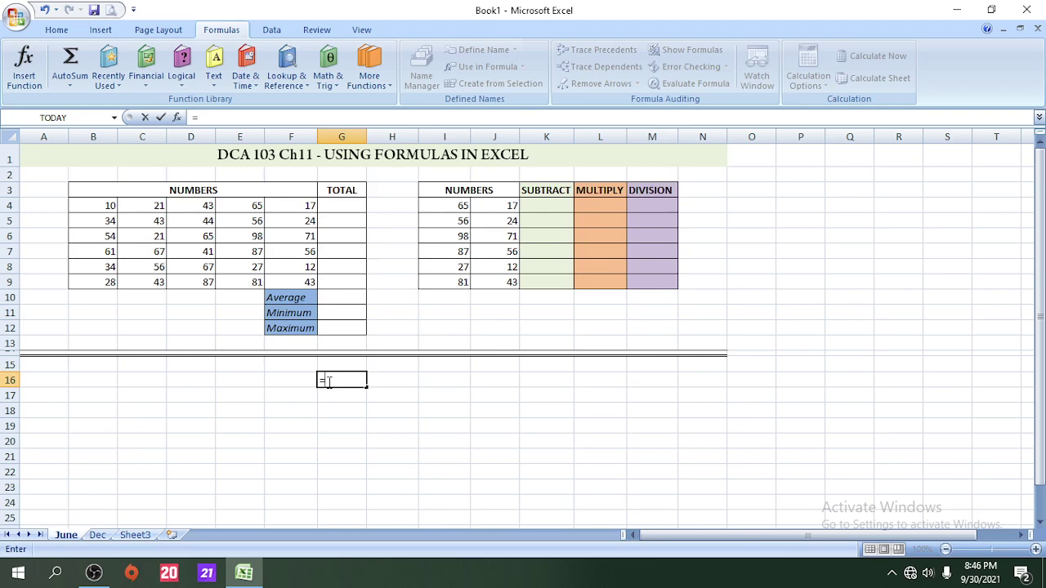
{"action": "type", "text": "2+2"}
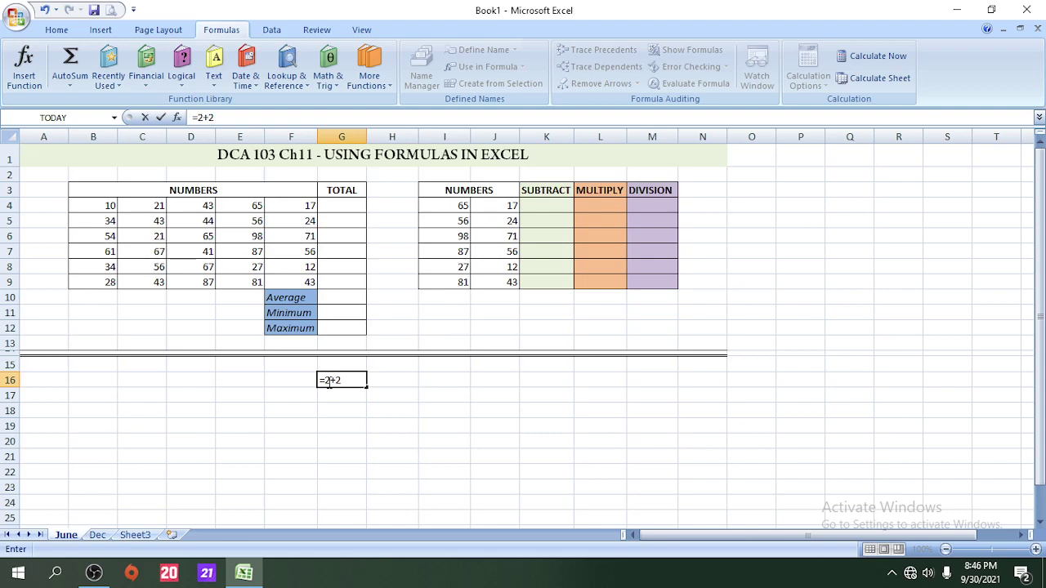
{"action": "key", "text": "Return"}
{"action": "left_click", "coordinate": [328, 381]}
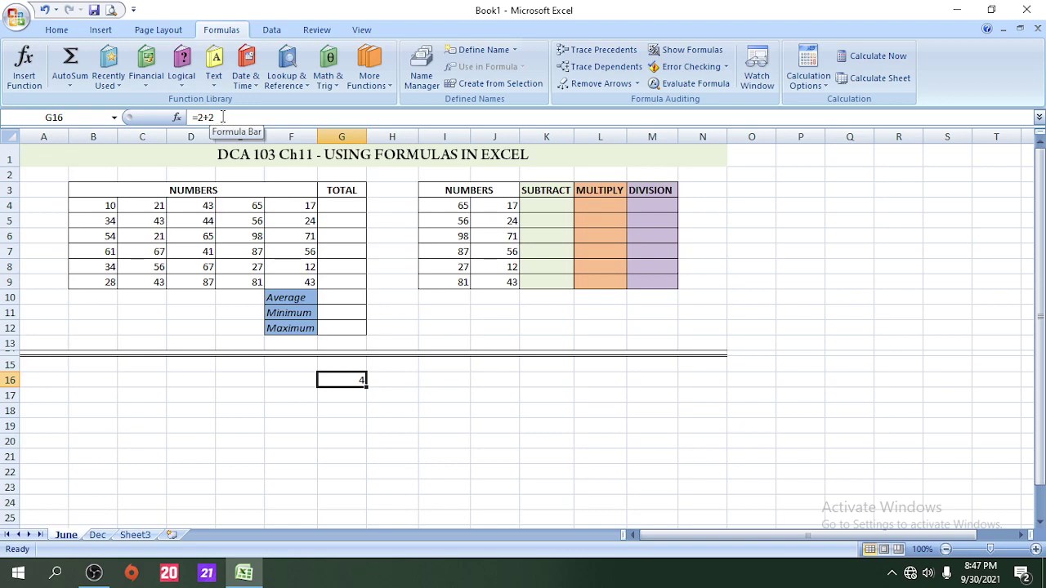
{"action": "left_click", "coordinate": [355, 390]}
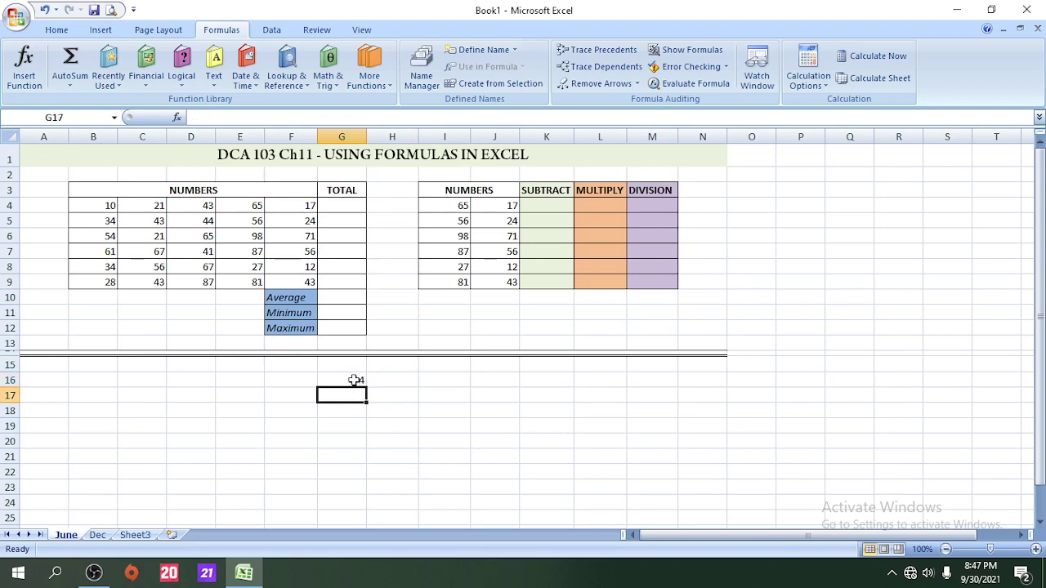
{"action": "left_click", "coordinate": [355, 379]}
Type 4 into J16, then clear both J16 and the G16 result.
{"action": "left_click", "coordinate": [480, 379]}
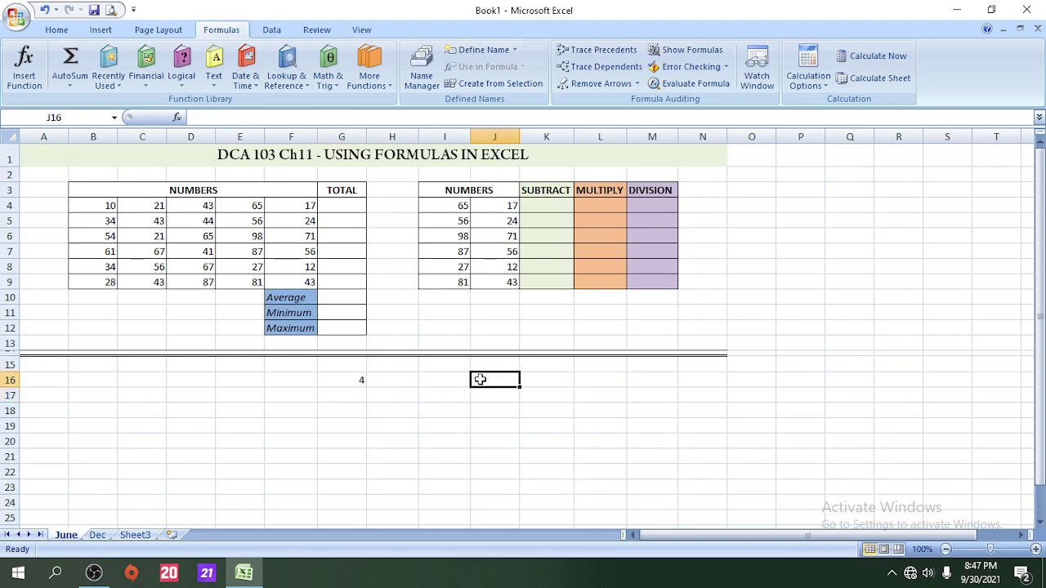
{"action": "type", "text": "4"}
{"action": "key", "text": "Return"}
{"action": "left_click", "coordinate": [475, 379]}
{"action": "key", "text": "Delete"}
{"action": "left_click", "coordinate": [343, 378]}
{"action": "key", "text": "Delete"}
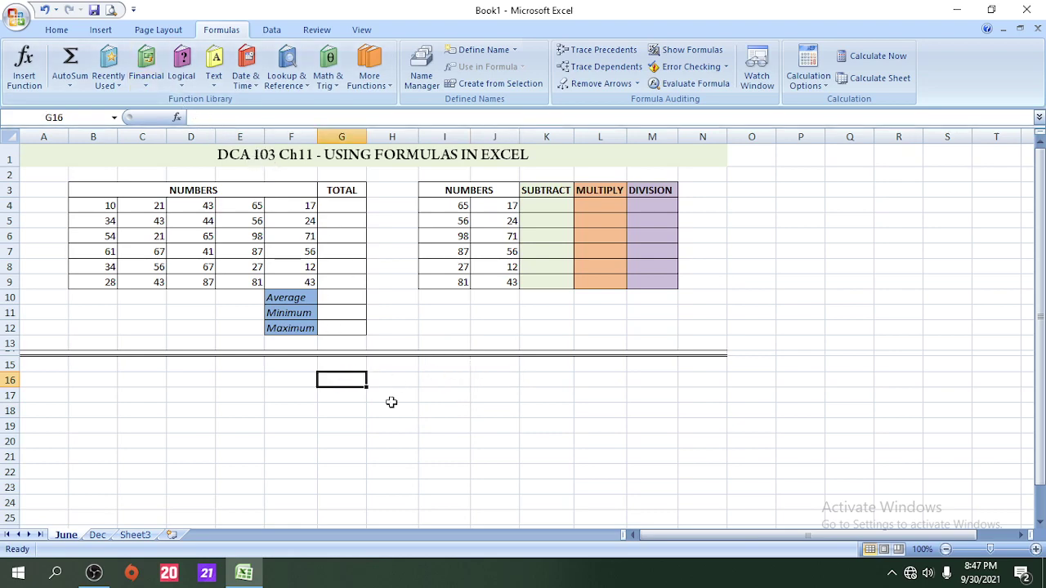
{"action": "left_click", "coordinate": [389, 380]}
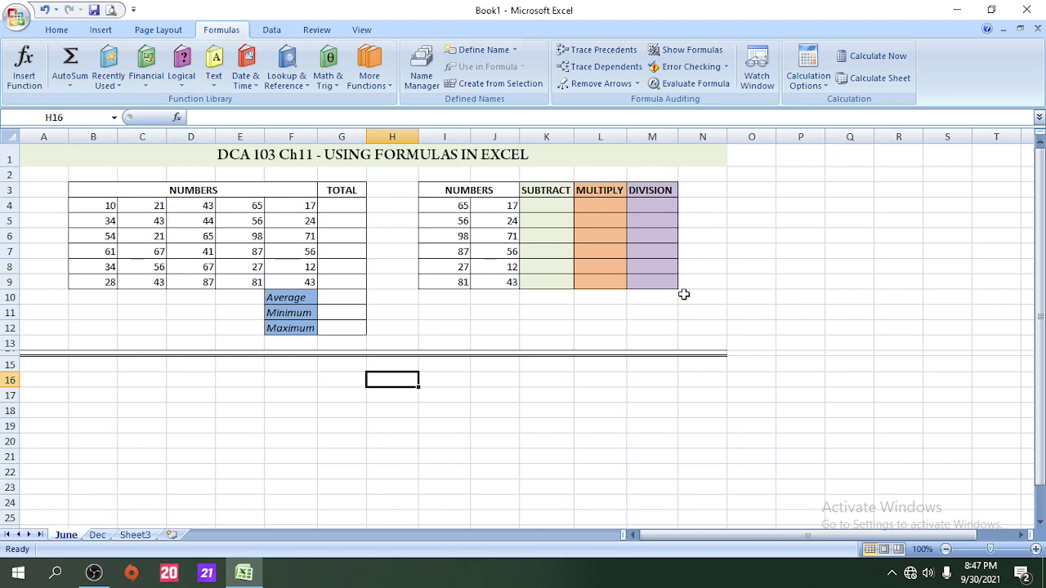
Switch to the Home ribbon and inspect the merged title cell's formatting.
{"action": "left_click", "coordinate": [179, 148]}
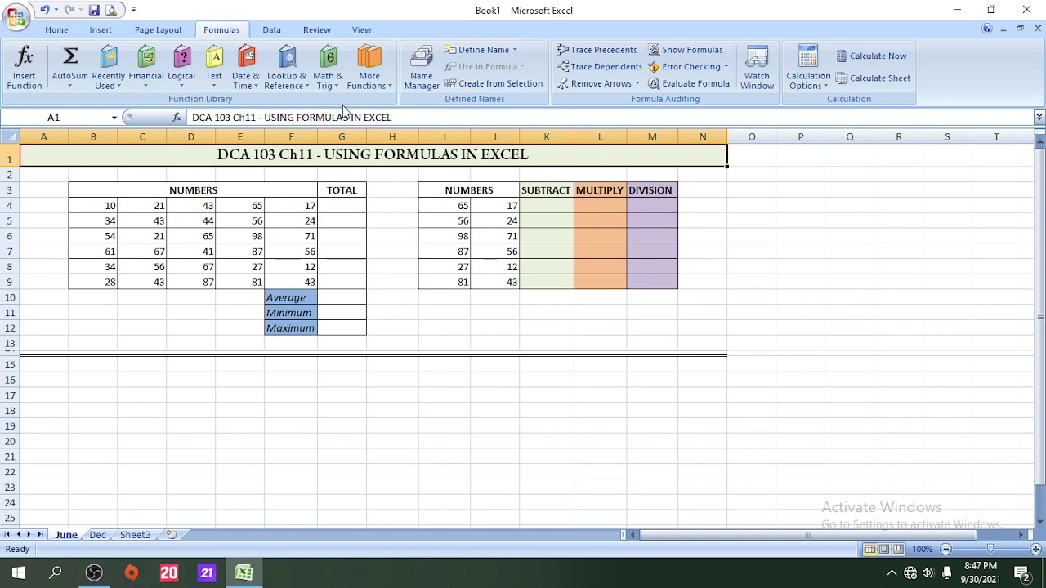
{"action": "left_click", "coordinate": [52, 31]}
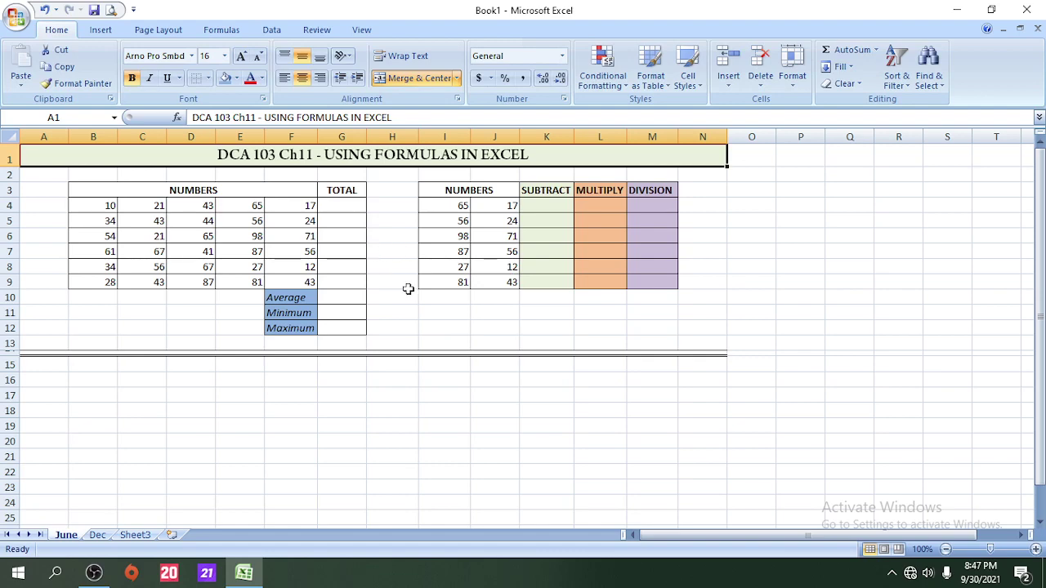
{"action": "left_click", "coordinate": [422, 324]}
{"action": "left_click", "coordinate": [355, 162]}
Merge and center A17:K17 and fill the merged row red.
{"action": "left_click_drag", "start_coordinate": [45, 392], "coordinate": [553, 395]}
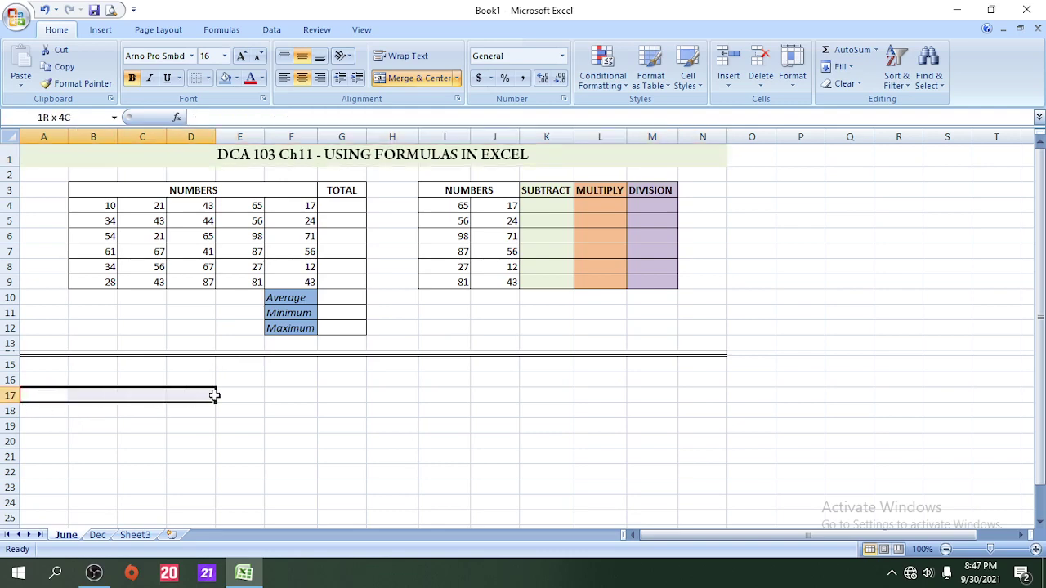
{"action": "left_click", "coordinate": [420, 78]}
{"action": "left_click", "coordinate": [417, 430]}
{"action": "left_click", "coordinate": [371, 398]}
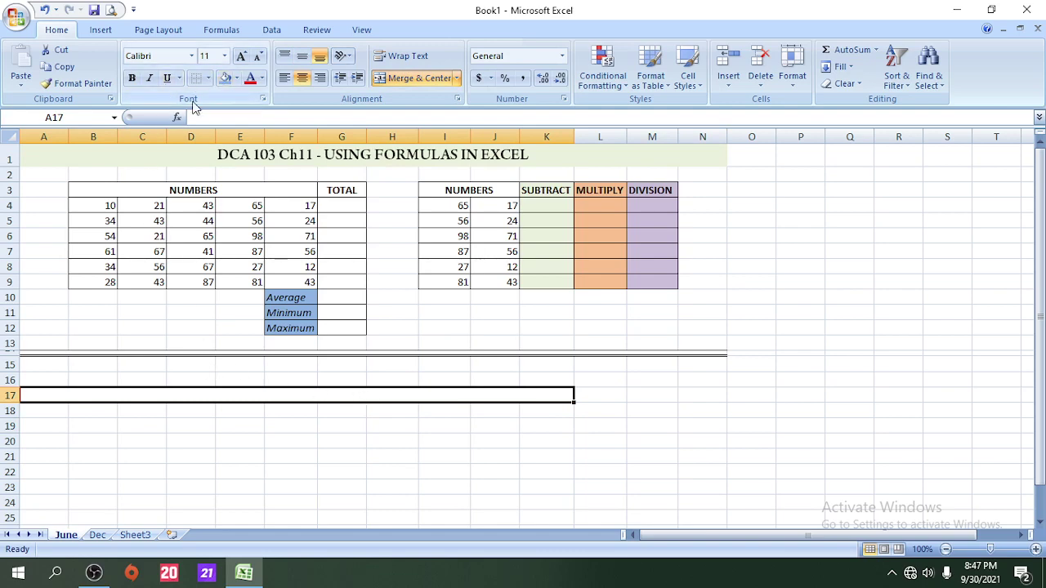
{"action": "left_click", "coordinate": [237, 78]}
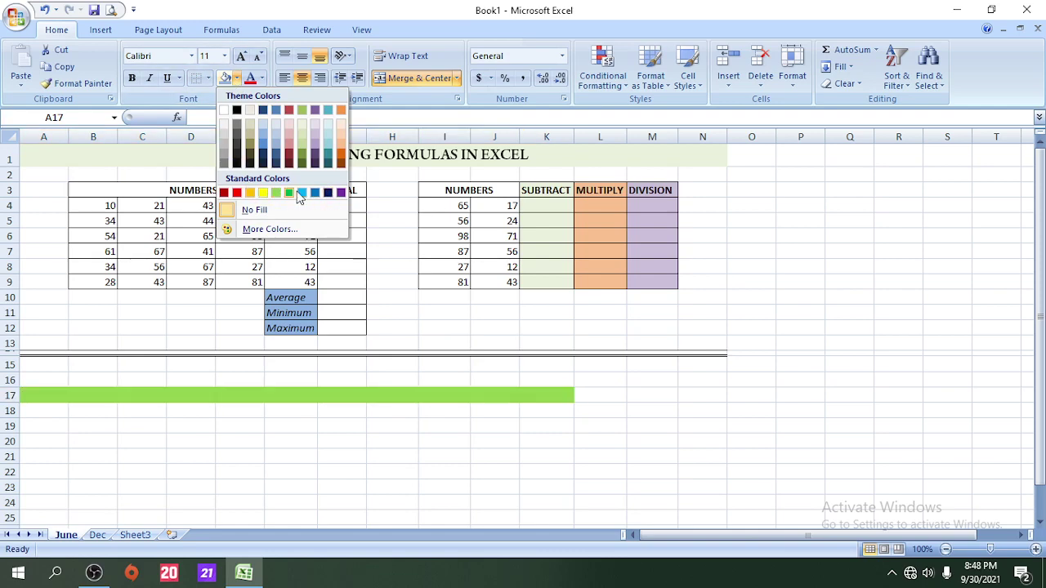
{"action": "left_click", "coordinate": [236, 193]}
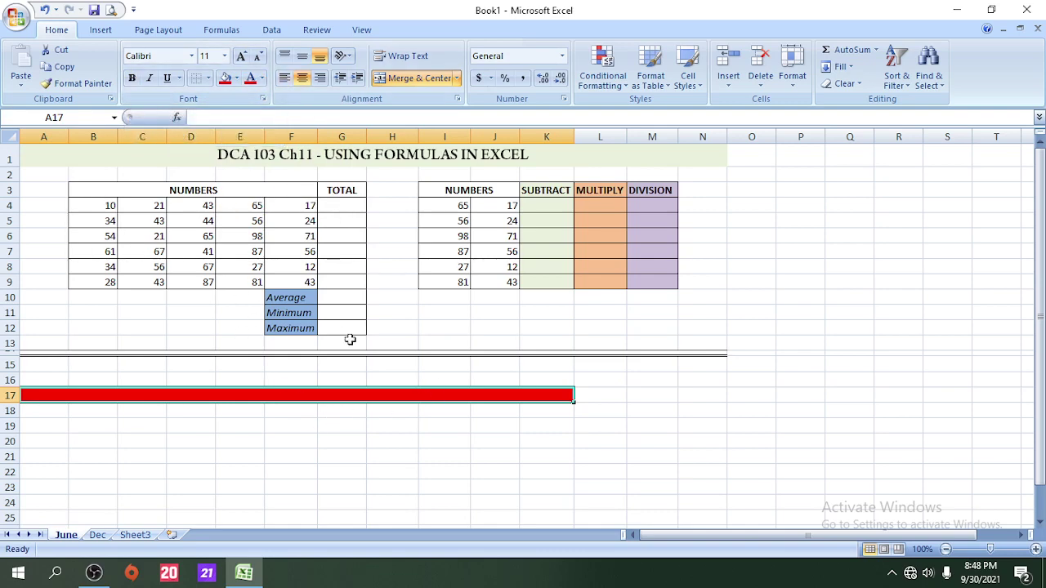
Remove the red fill from row 17, setting it back to No Fill.
{"action": "left_click", "coordinate": [166, 191]}
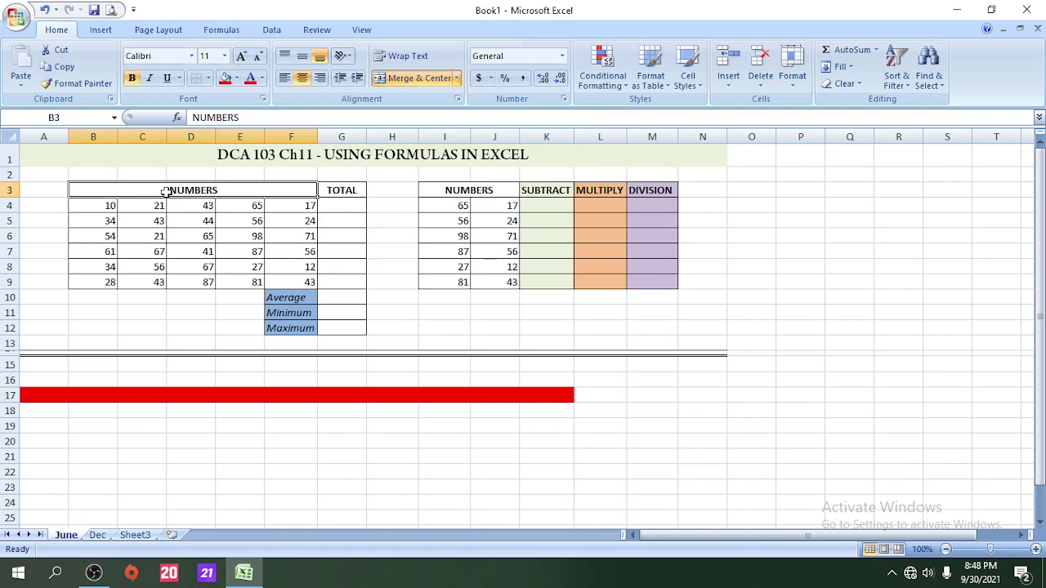
{"action": "left_click", "coordinate": [330, 195]}
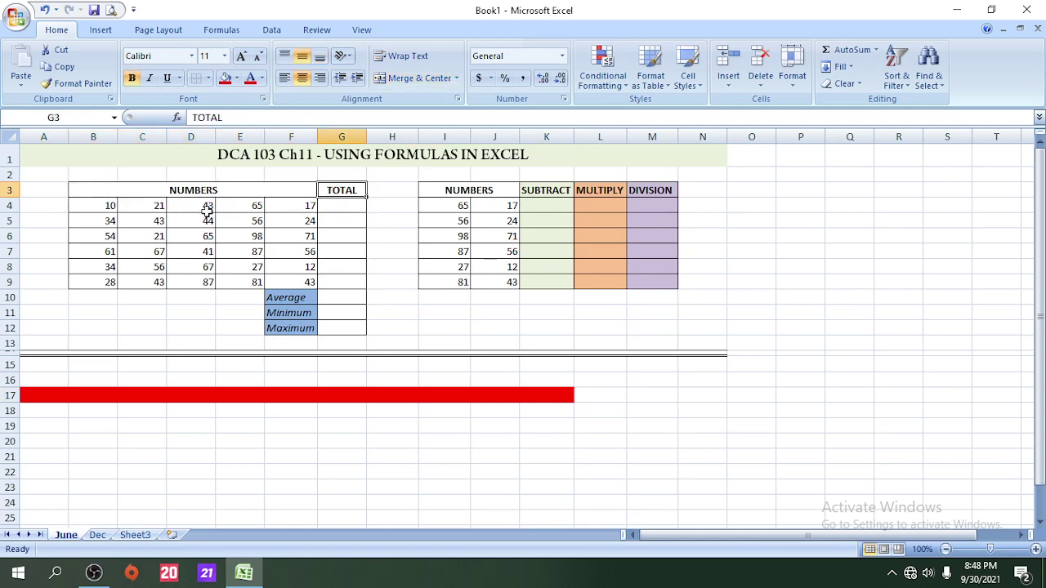
{"action": "left_click", "coordinate": [338, 395]}
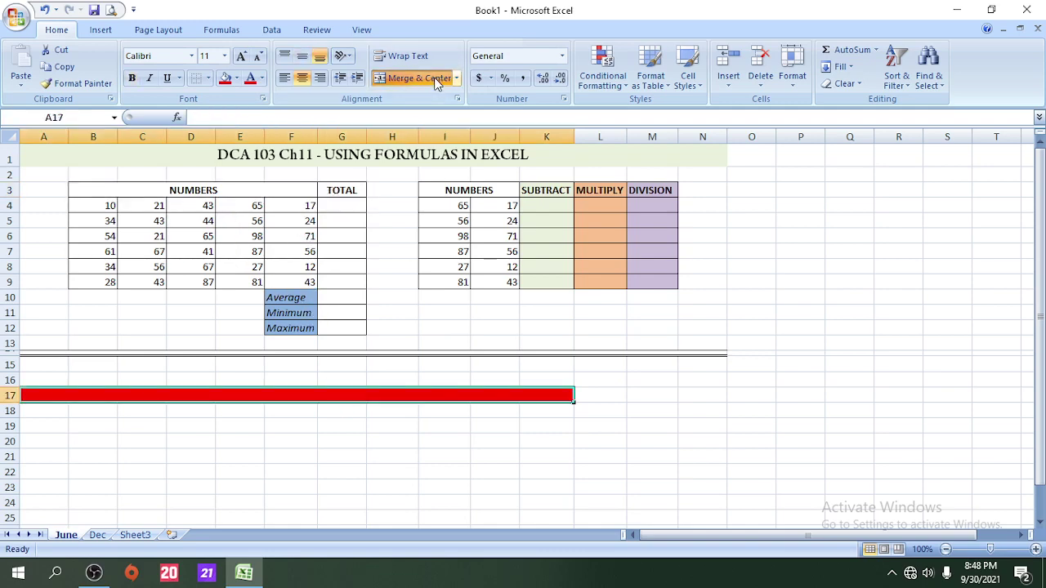
{"action": "left_click", "coordinate": [237, 78]}
{"action": "left_click", "coordinate": [242, 208]}
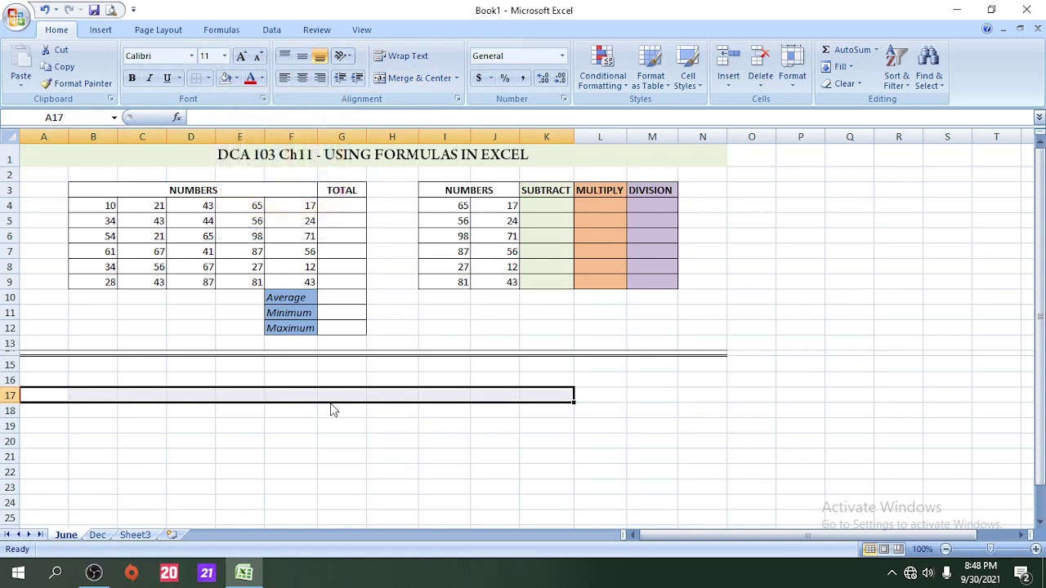
{"action": "left_click", "coordinate": [291, 364]}
{"action": "left_click", "coordinate": [270, 394]}
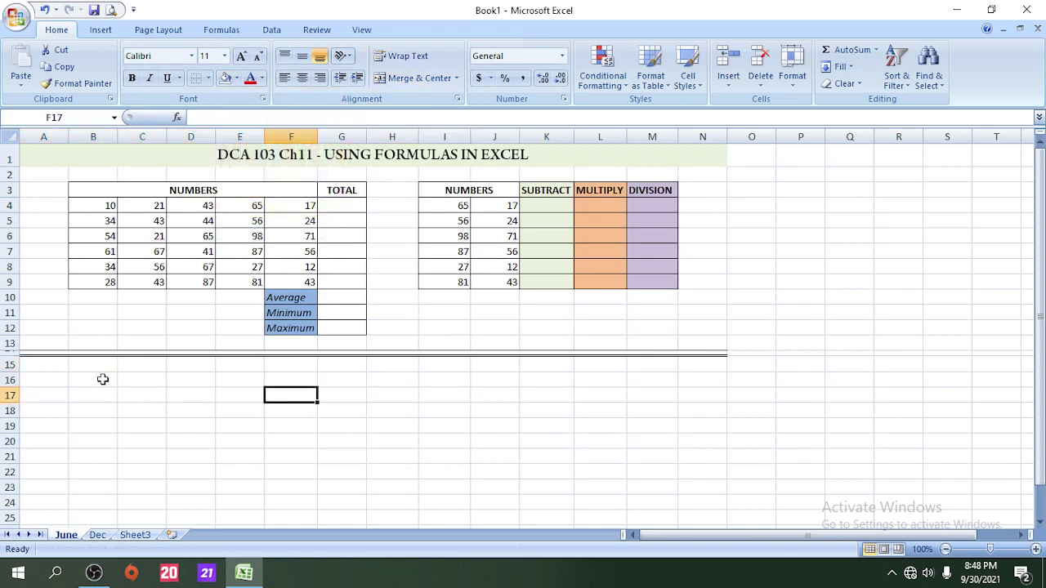
{"action": "left_click_drag", "start_coordinate": [96, 395], "coordinate": [351, 469]}
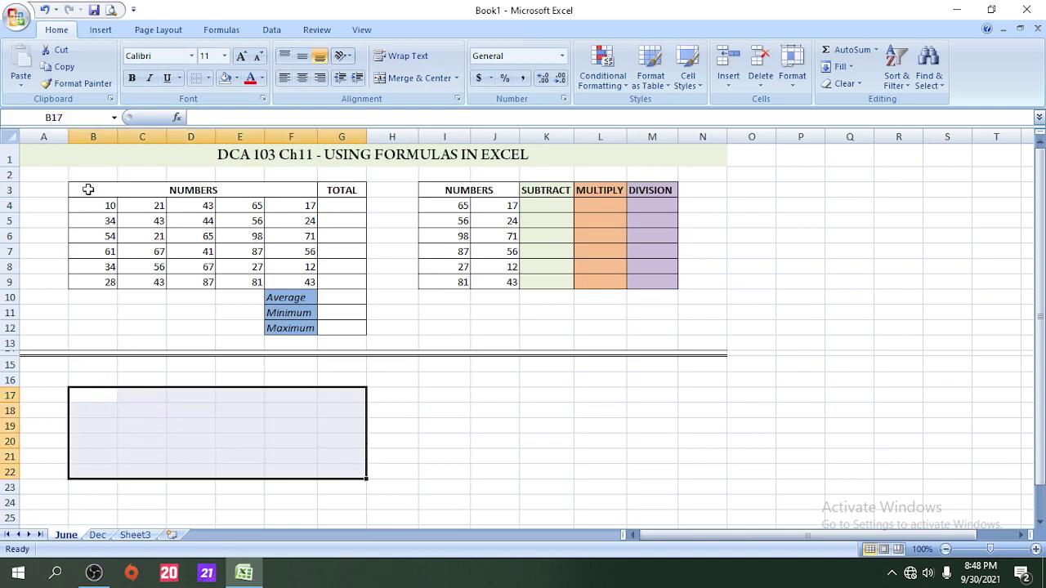
{"action": "left_click_drag", "start_coordinate": [88, 189], "coordinate": [346, 283]}
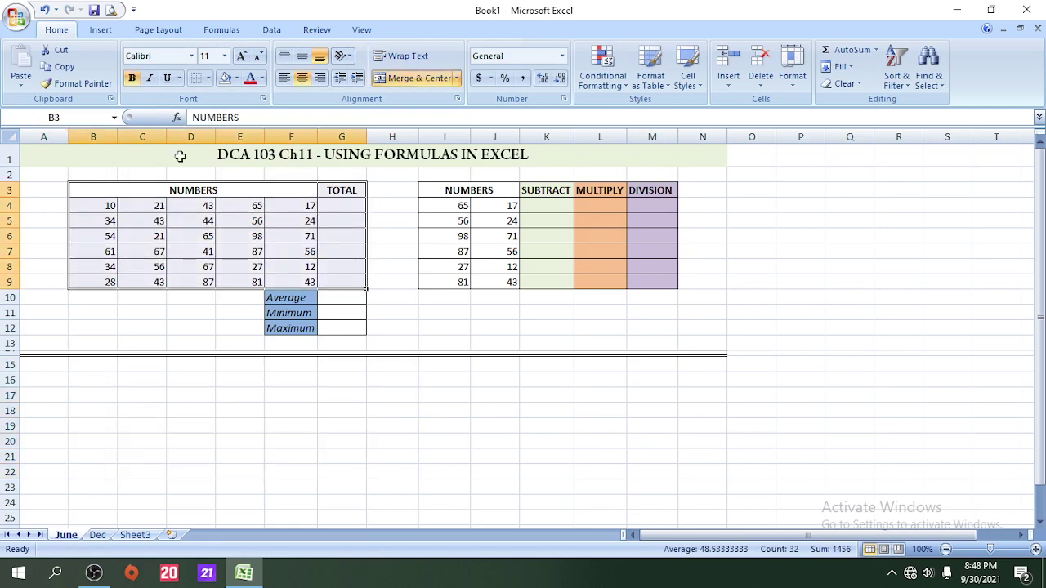
{"action": "left_click", "coordinate": [208, 77]}
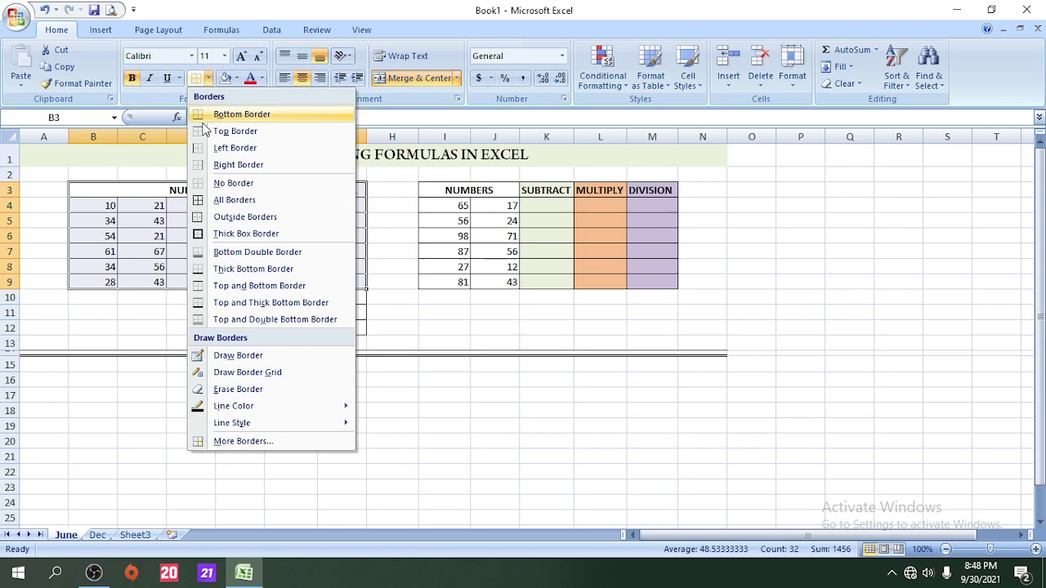
{"action": "left_click", "coordinate": [233, 183]}
{"action": "left_click", "coordinate": [227, 312]}
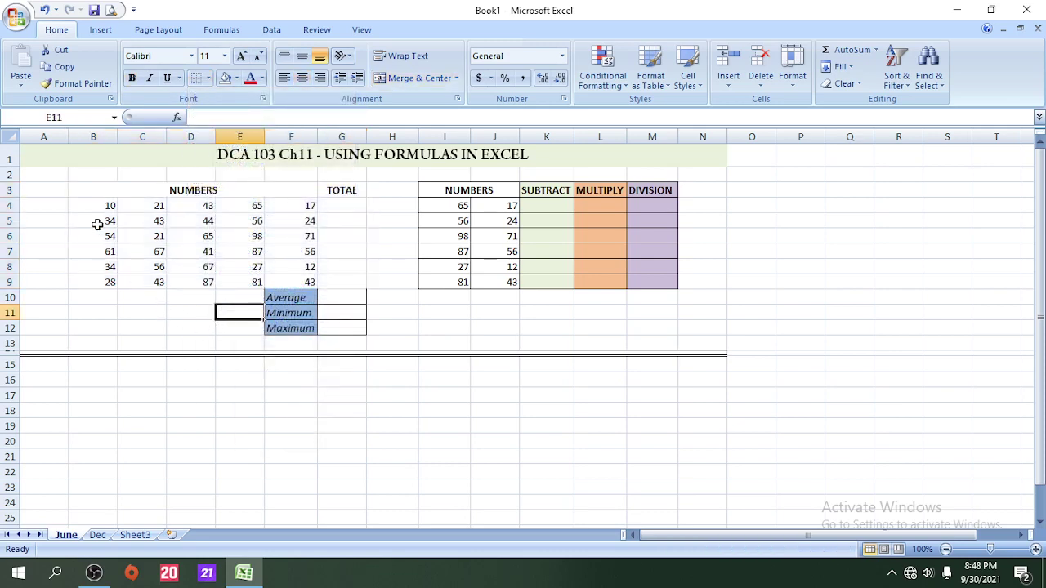
{"action": "left_click_drag", "start_coordinate": [87, 187], "coordinate": [344, 280]}
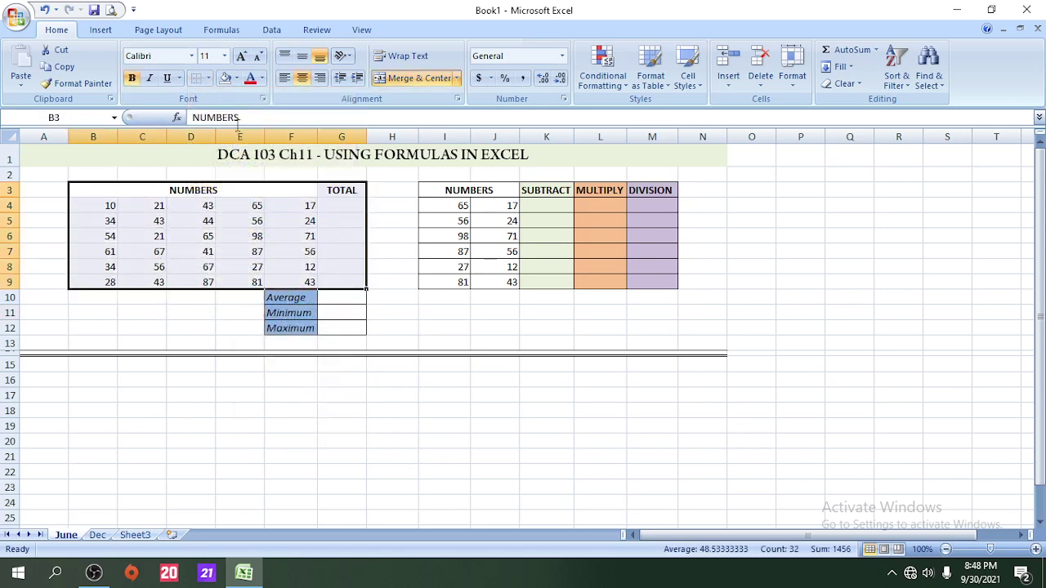
{"action": "left_click", "coordinate": [208, 78]}
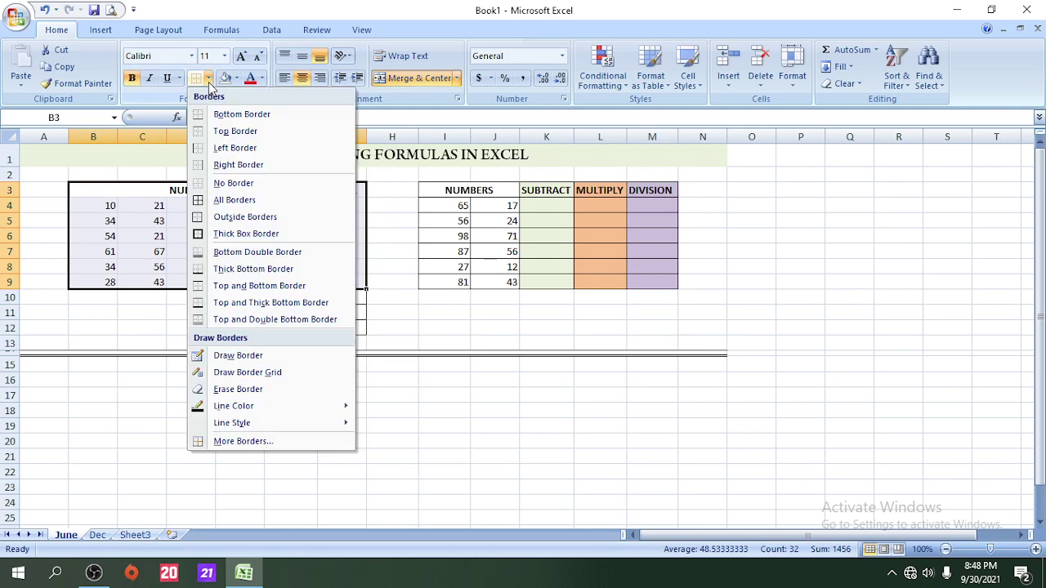
{"action": "left_click", "coordinate": [220, 200]}
{"action": "left_click", "coordinate": [209, 342]}
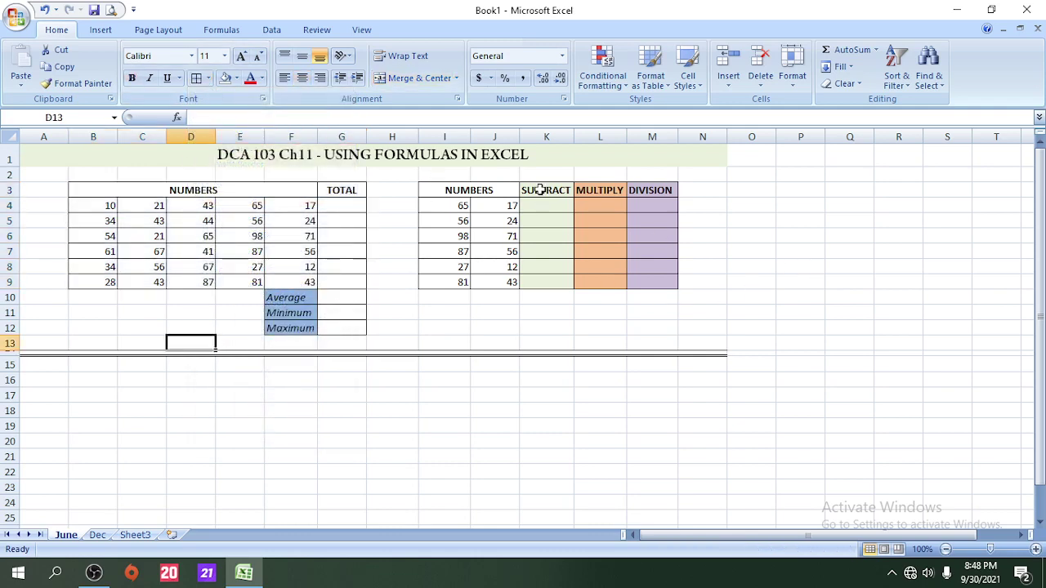
{"action": "left_click_drag", "start_coordinate": [540, 190], "coordinate": [547, 282]}
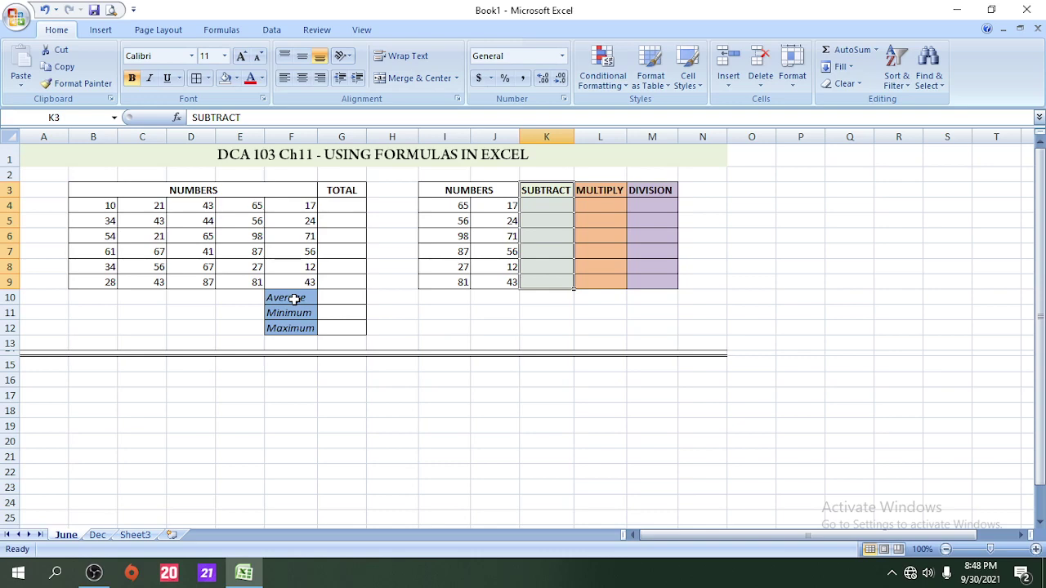
Build a G4 formula adding B4, C4, D4, E4 and F4 with plus signs.
{"action": "left_click", "coordinate": [335, 203]}
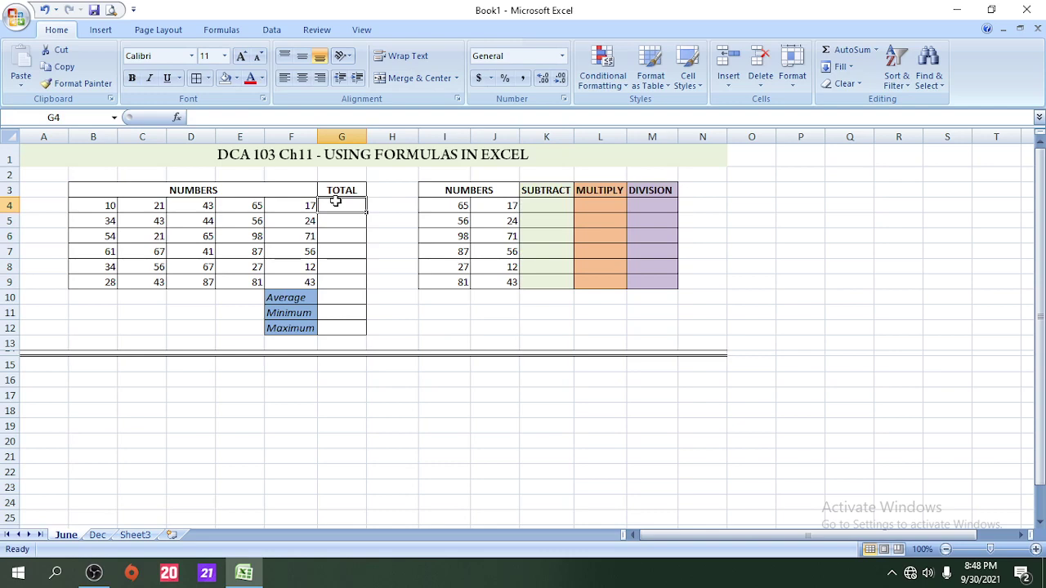
{"action": "type", "text": "="}
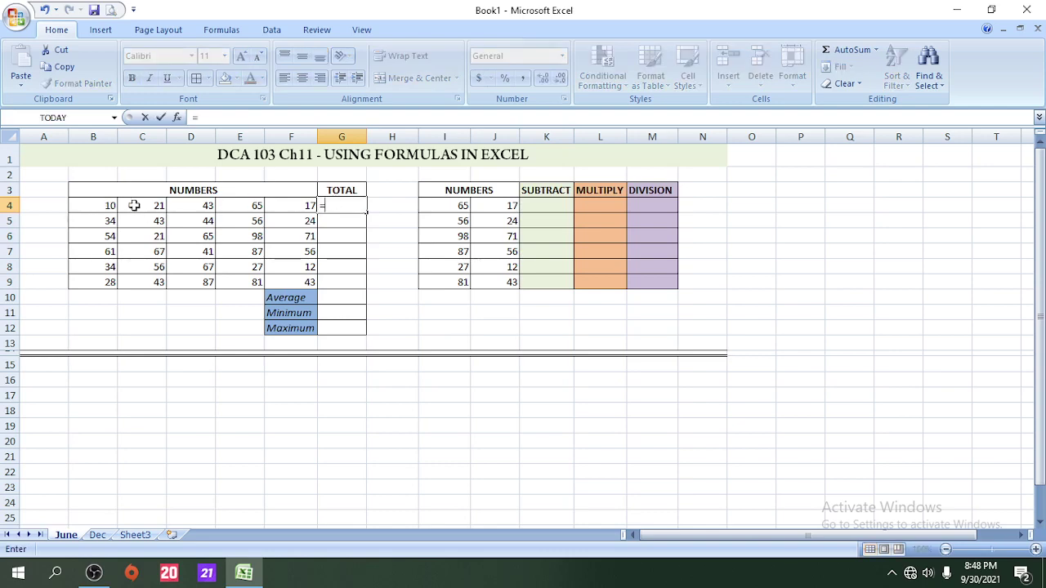
{"action": "type", "text": "10"}
{"action": "key", "text": "BackSpace"}
{"action": "key", "text": "BackSpace"}
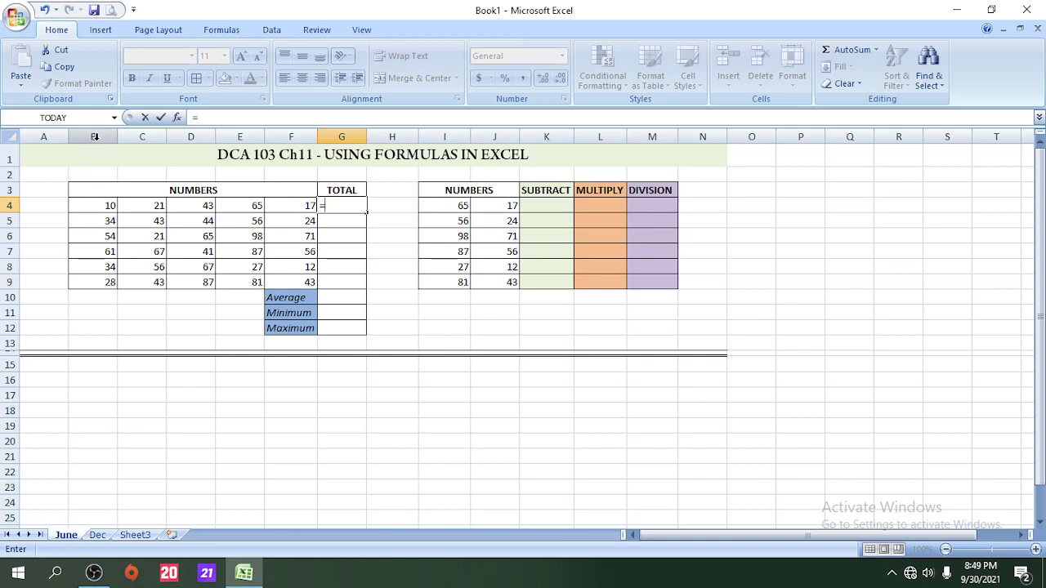
{"action": "left_click", "coordinate": [99, 205]}
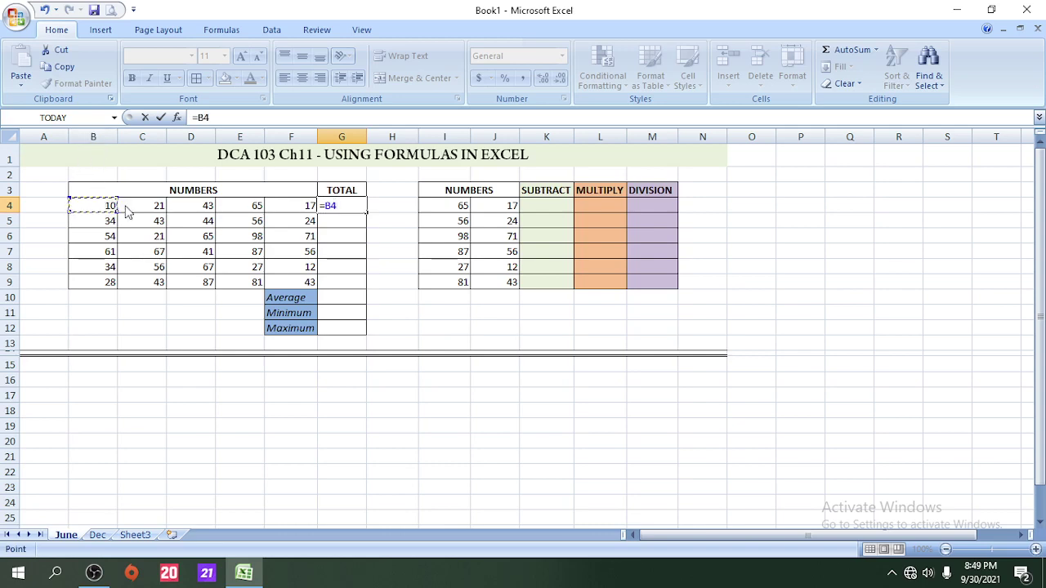
{"action": "type", "text": "+"}
{"action": "left_click", "coordinate": [143, 207]}
{"action": "type", "text": "+"}
{"action": "left_click", "coordinate": [200, 207]}
{"action": "type", "text": "+"}
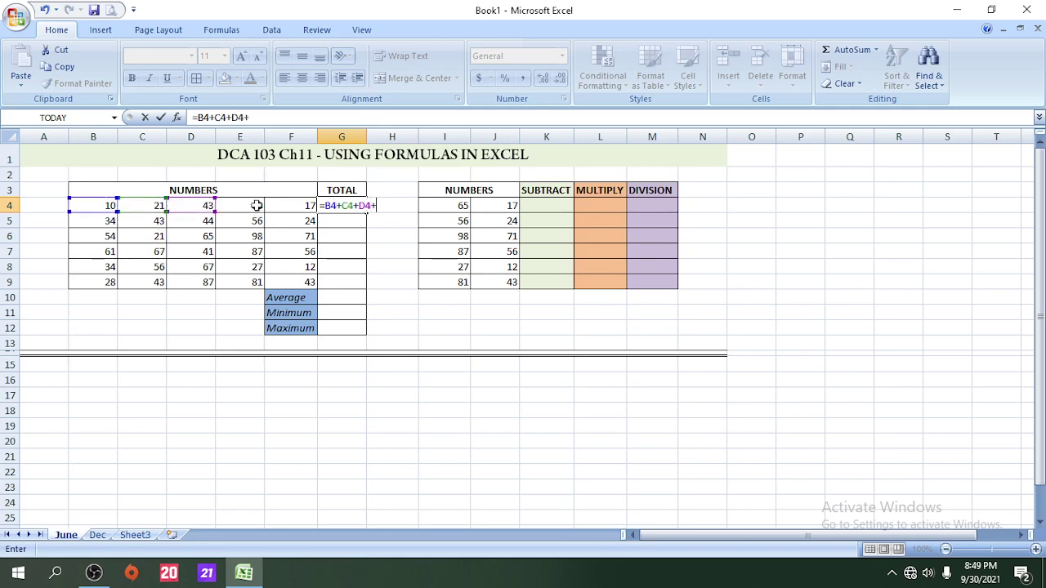
{"action": "left_click", "coordinate": [252, 206]}
{"action": "type", "text": "+"}
{"action": "left_click", "coordinate": [289, 206]}
{"action": "type", "text": "+"}
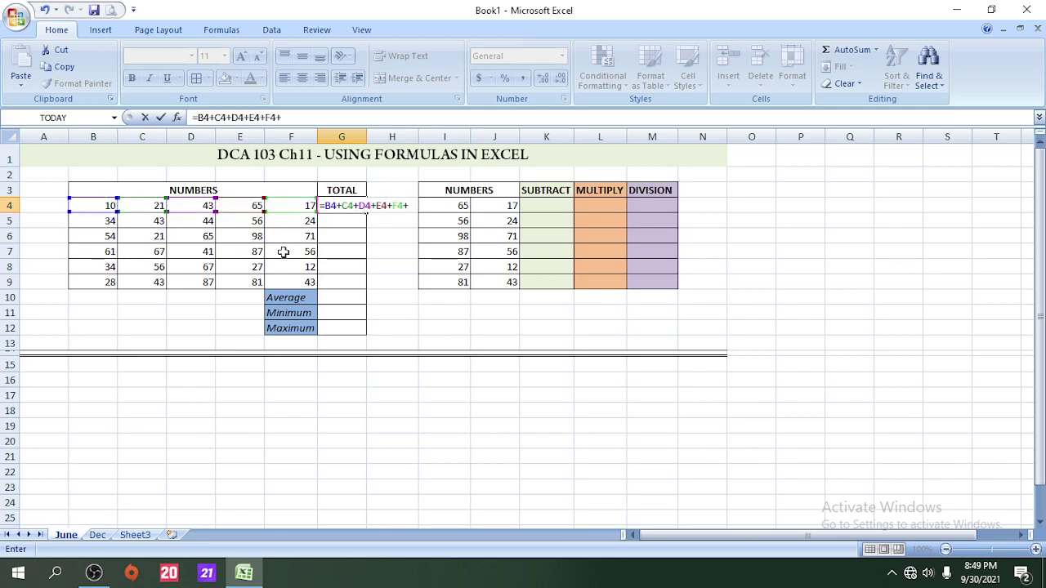
Decline Excel's correction, drop the trailing plus, and commit =B4+C4+D4+E4+F4 (156).
{"action": "key", "text": "Return"}
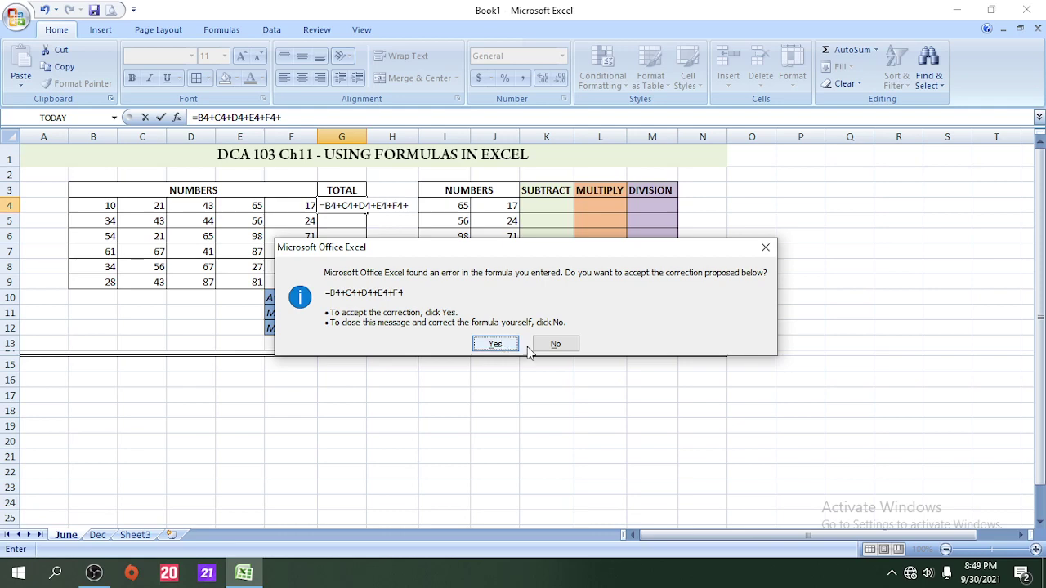
{"action": "left_click", "coordinate": [540, 346]}
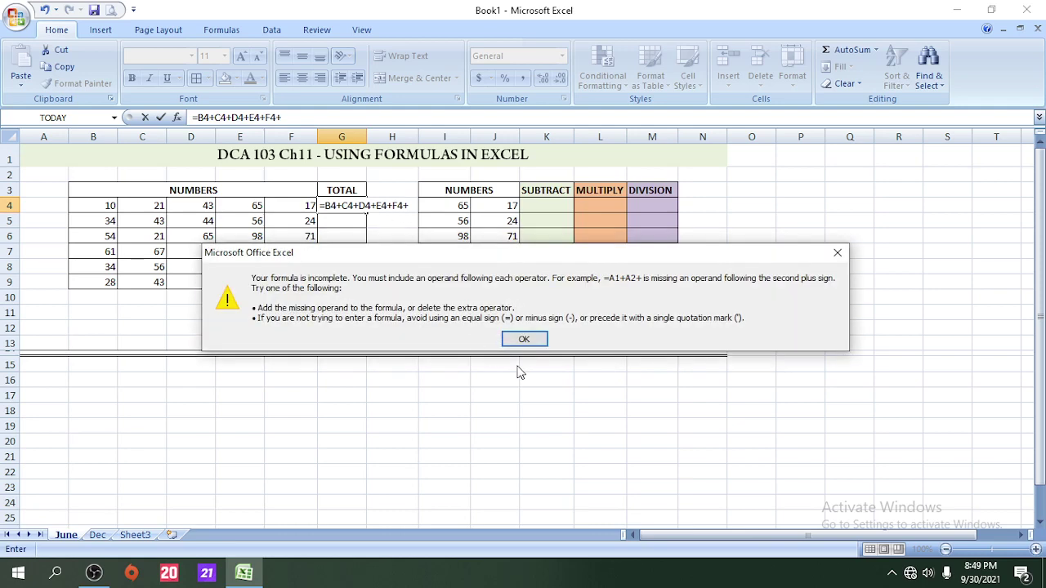
{"action": "left_click", "coordinate": [523, 342]}
{"action": "left_click", "coordinate": [411, 207]}
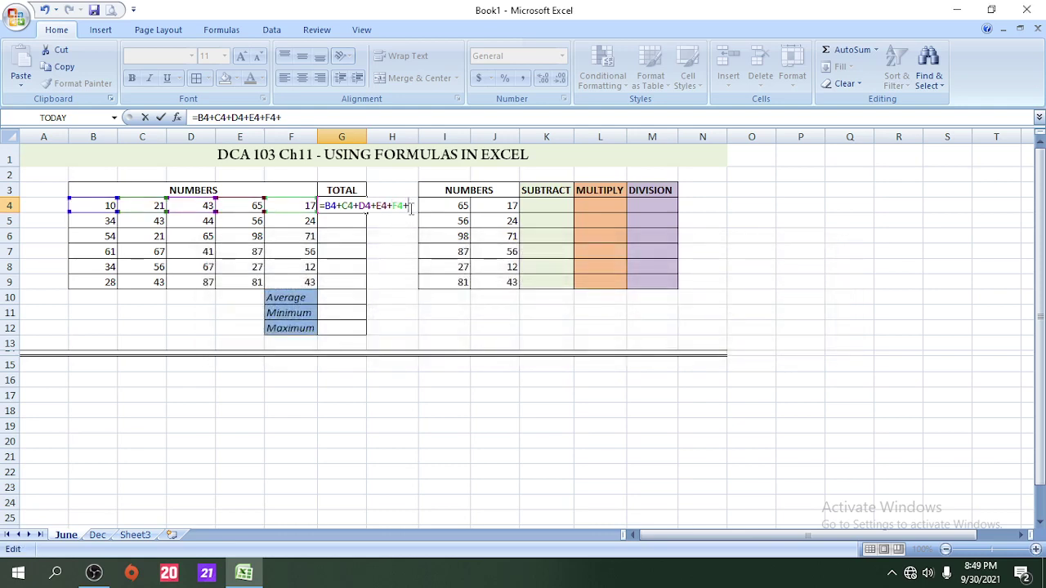
{"action": "key", "text": "Return"}
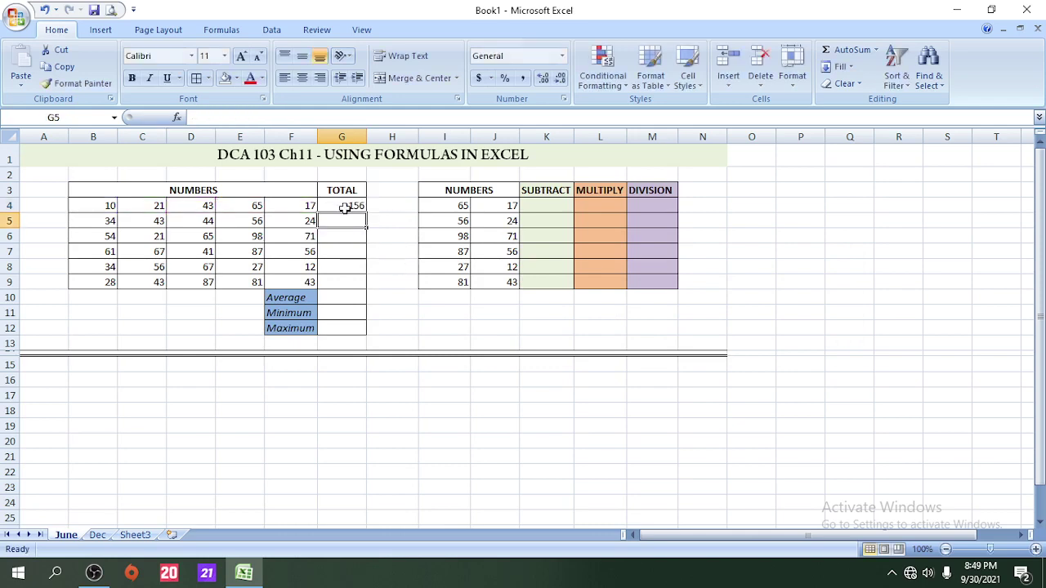
{"action": "left_click", "coordinate": [344, 205]}
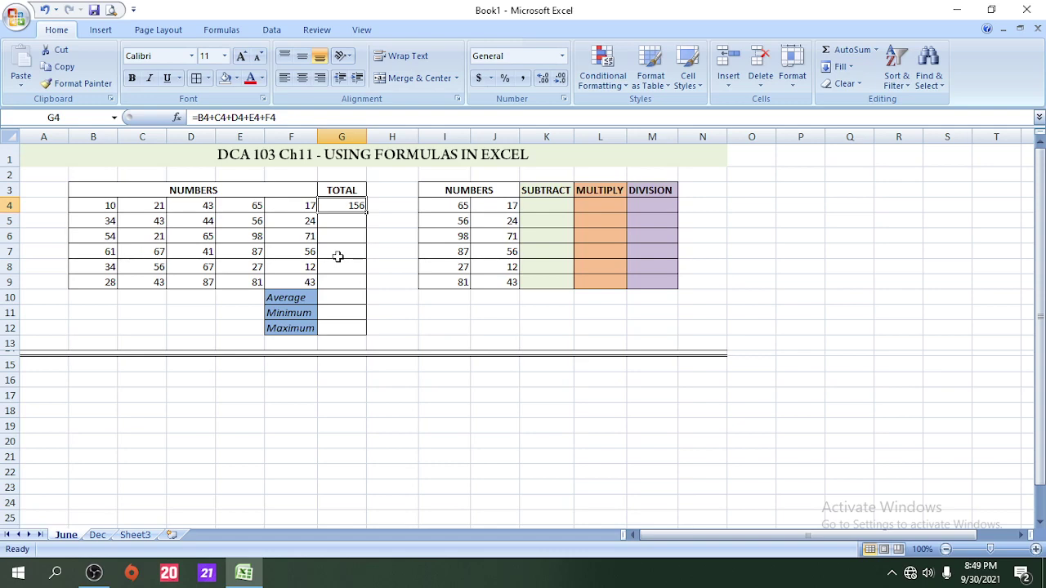
Enter =SUM(B4,C4,D4,E4,F4) in G4, listing each cell separated by commas.
{"action": "type", "text": "=s"}
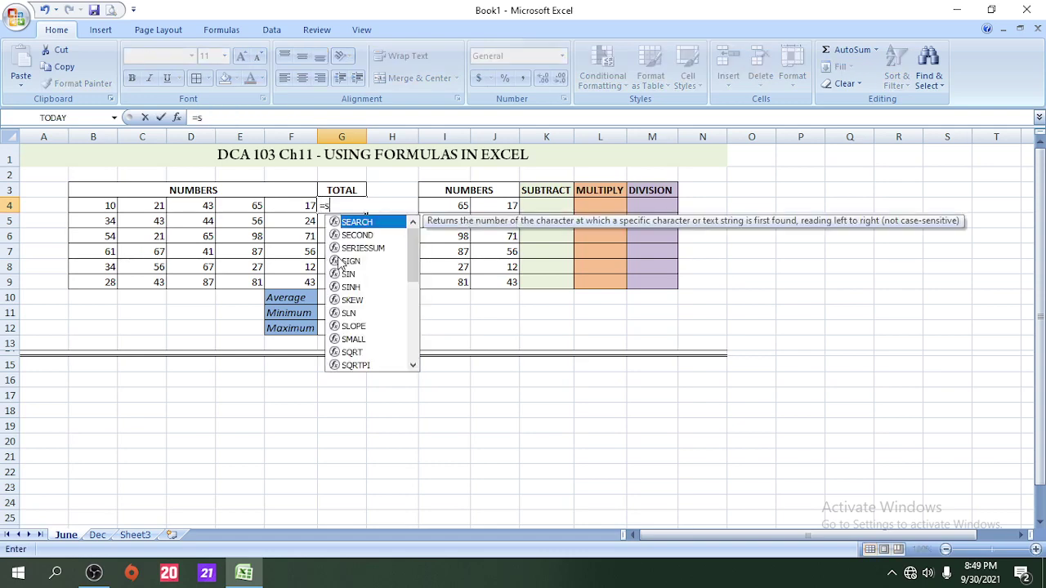
{"action": "type", "text": "um"}
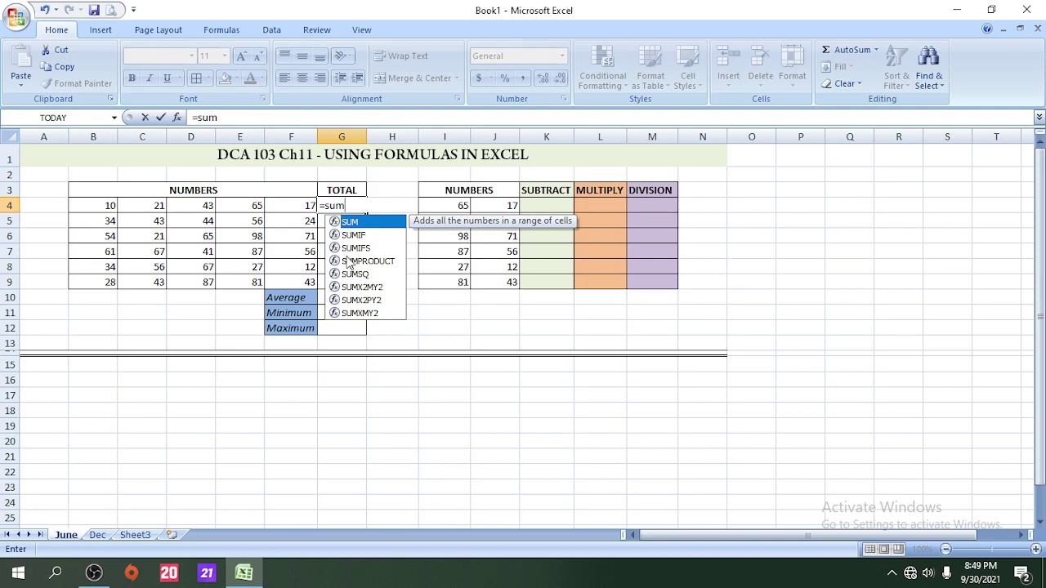
{"action": "type", "text": "("}
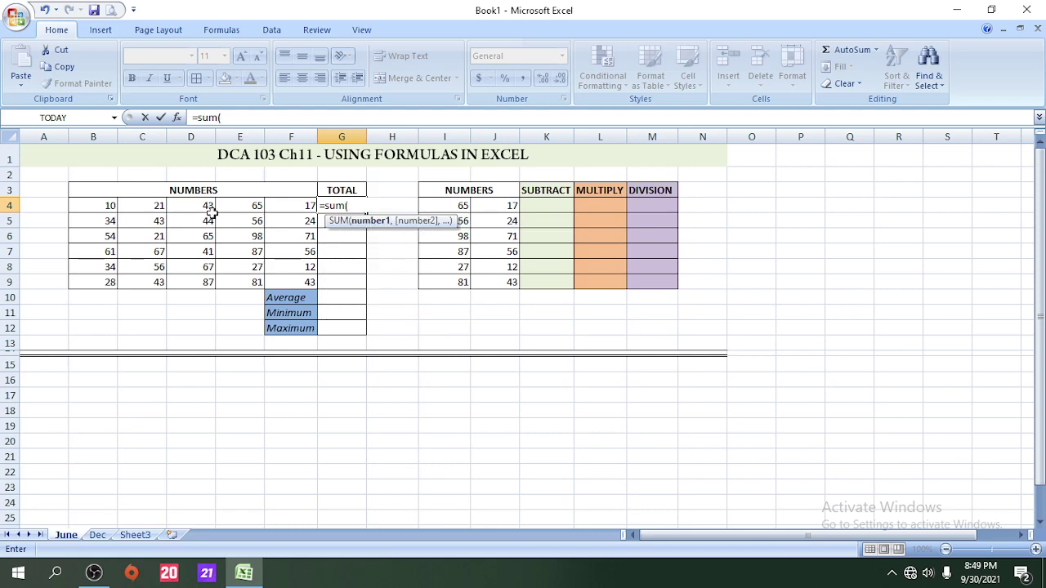
{"action": "left_click", "coordinate": [106, 205]}
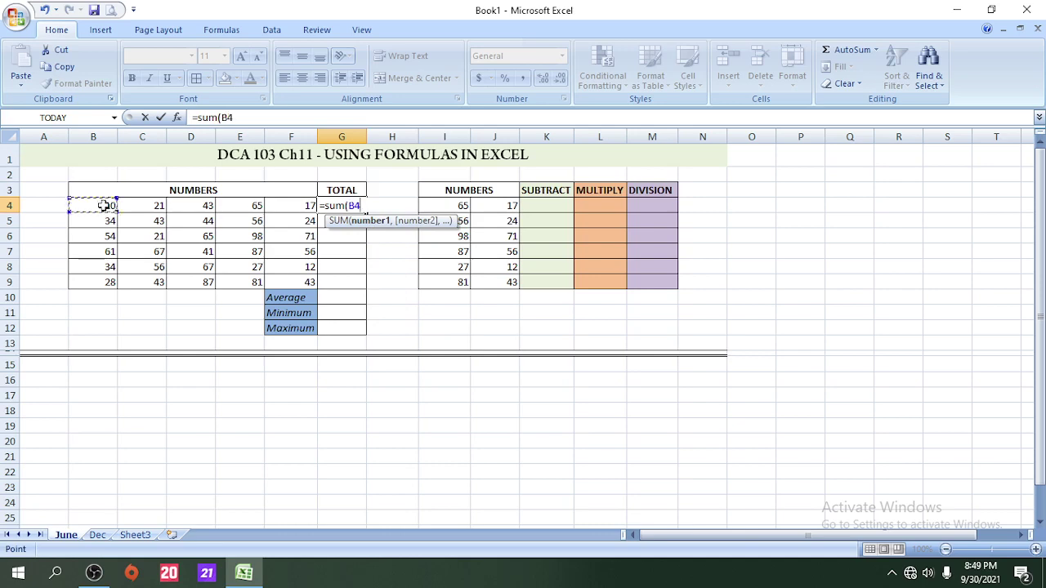
{"action": "type", "text": ","}
{"action": "left_click", "coordinate": [138, 205]}
{"action": "type", "text": ","}
{"action": "left_click", "coordinate": [207, 206]}
{"action": "type", "text": ","}
{"action": "left_click", "coordinate": [257, 205]}
{"action": "type", "text": ","}
{"action": "left_click", "coordinate": [296, 205]}
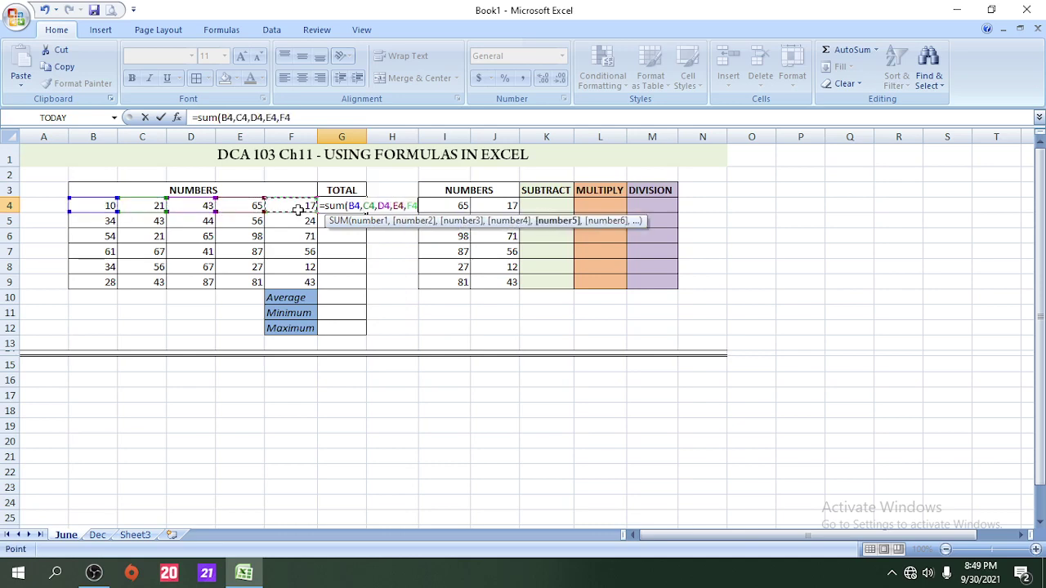
{"action": "type", "text": ")"}
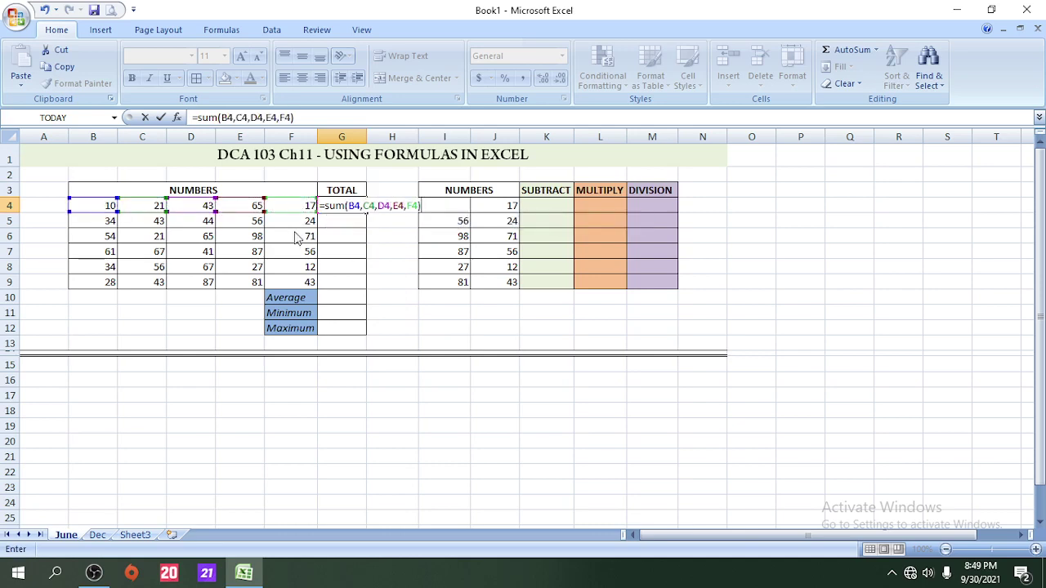
{"action": "key", "text": "Return"}
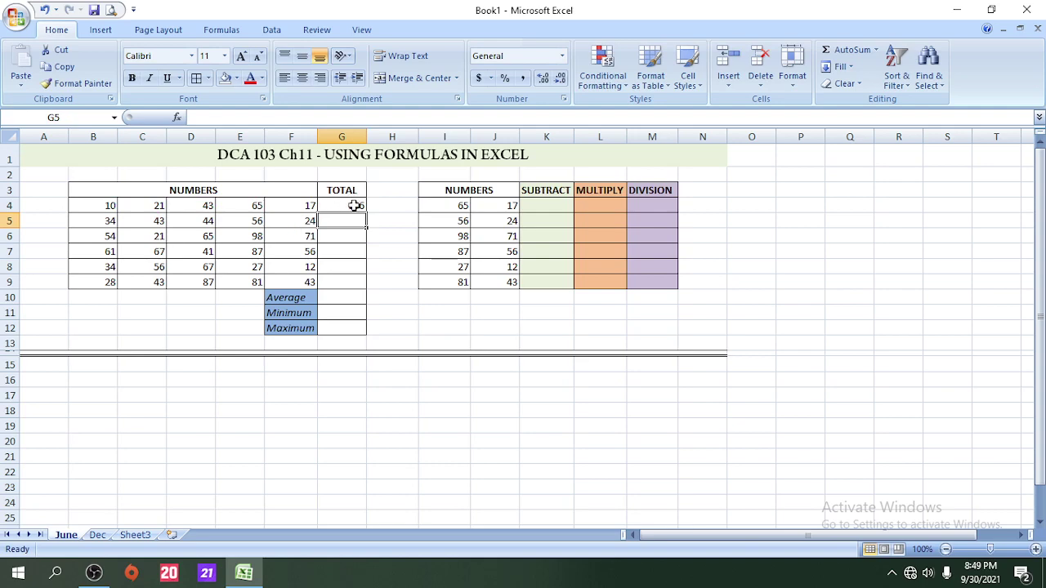
{"action": "left_click", "coordinate": [354, 206]}
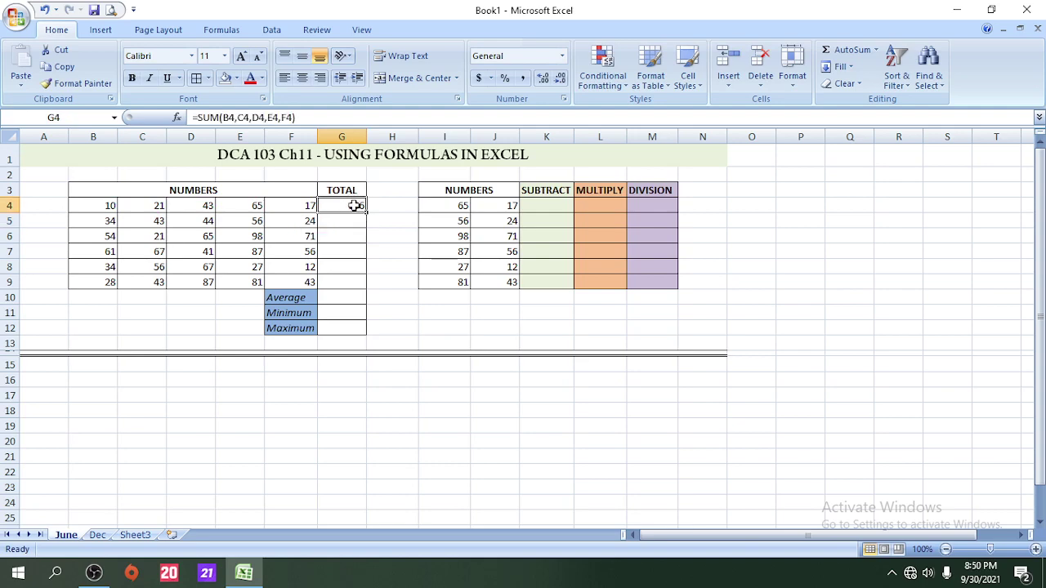
Replace G4's total with the range formula =SUM(B4:F4), still giving 156.
{"action": "type", "text": "="}
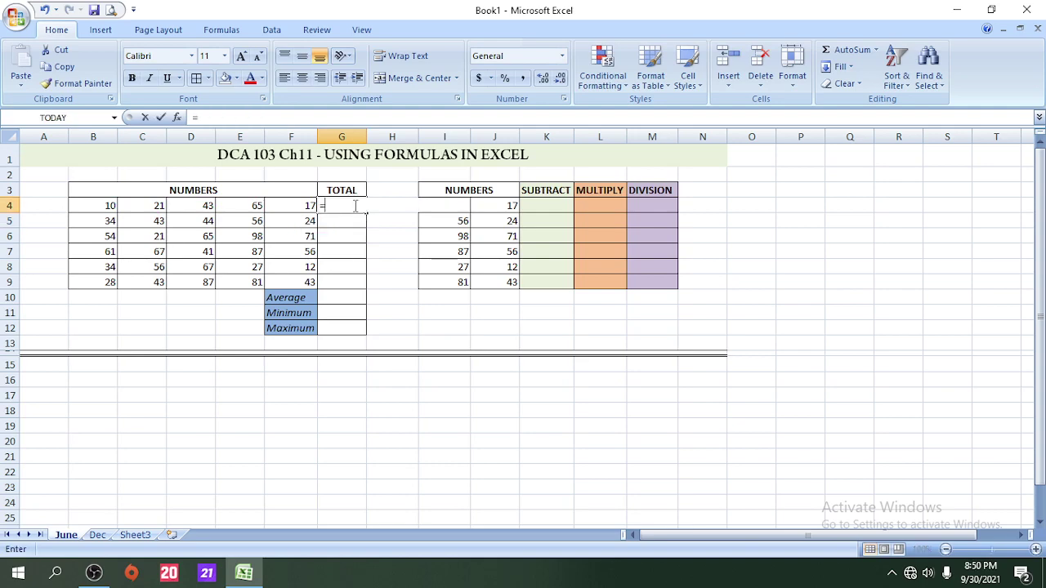
{"action": "type", "text": "sum("}
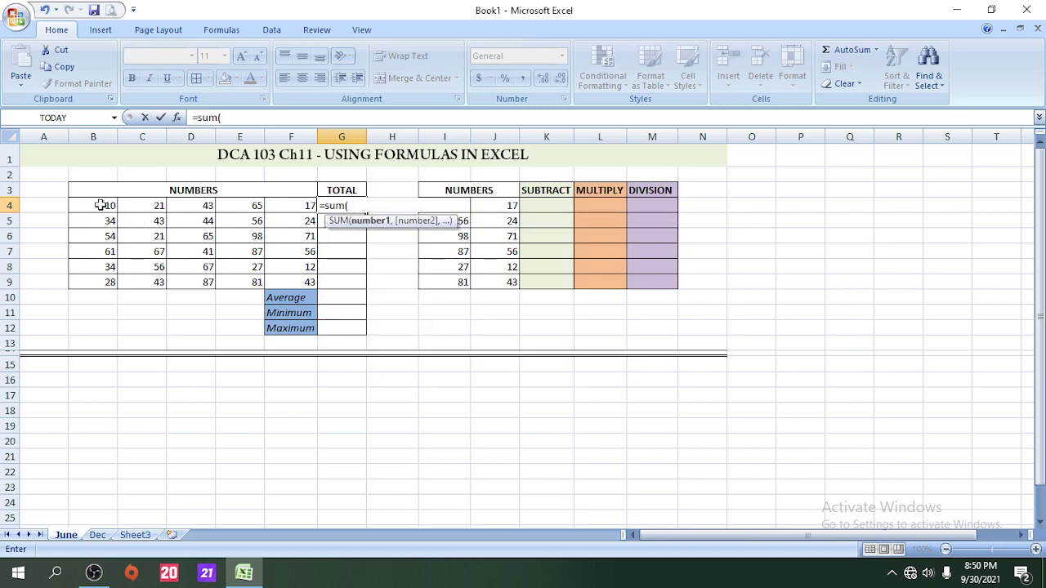
{"action": "left_click_drag", "start_coordinate": [102, 204], "coordinate": [290, 206]}
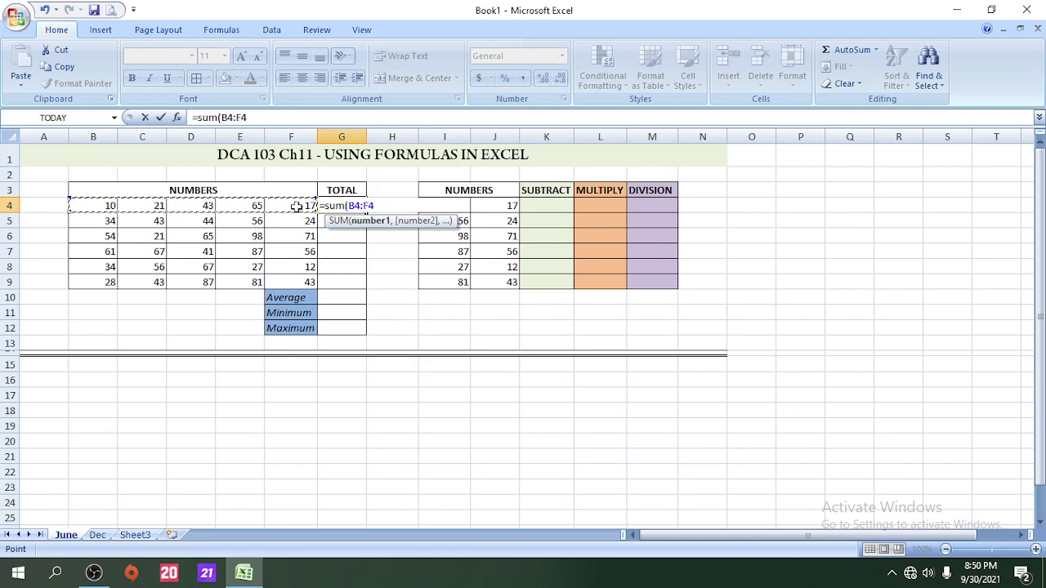
{"action": "type", "text": ")"}
{"action": "key", "text": "Return"}
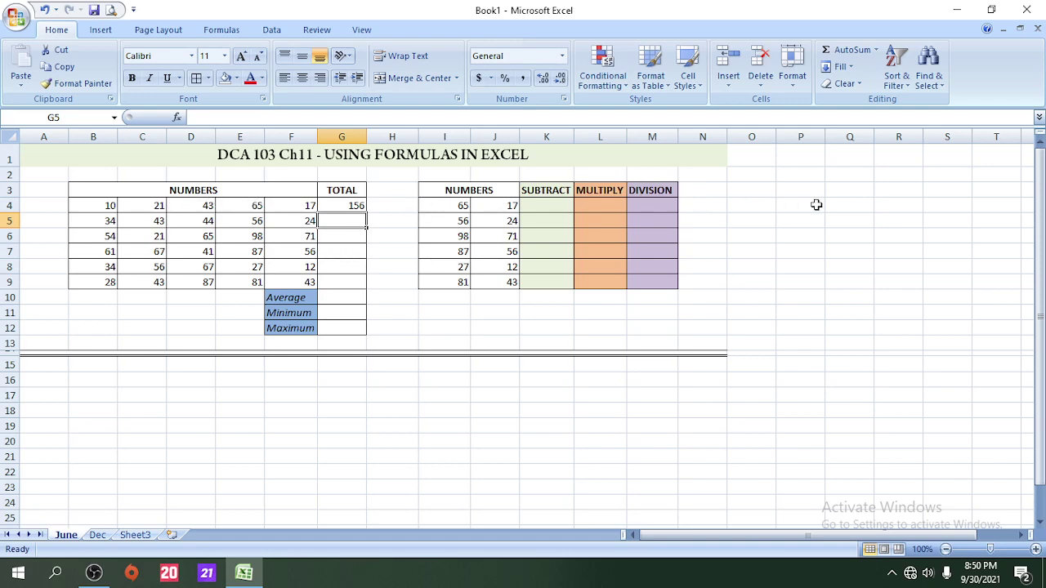
Check the values in B4, C4 and E4 and G4's formula, then select G5.
{"action": "left_click", "coordinate": [99, 207]}
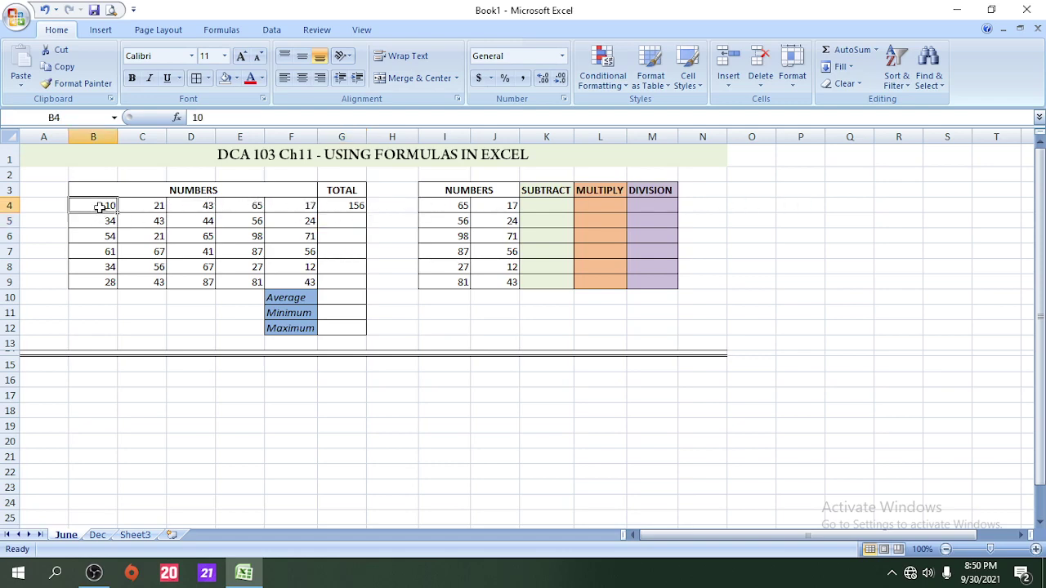
{"action": "left_click", "coordinate": [148, 207]}
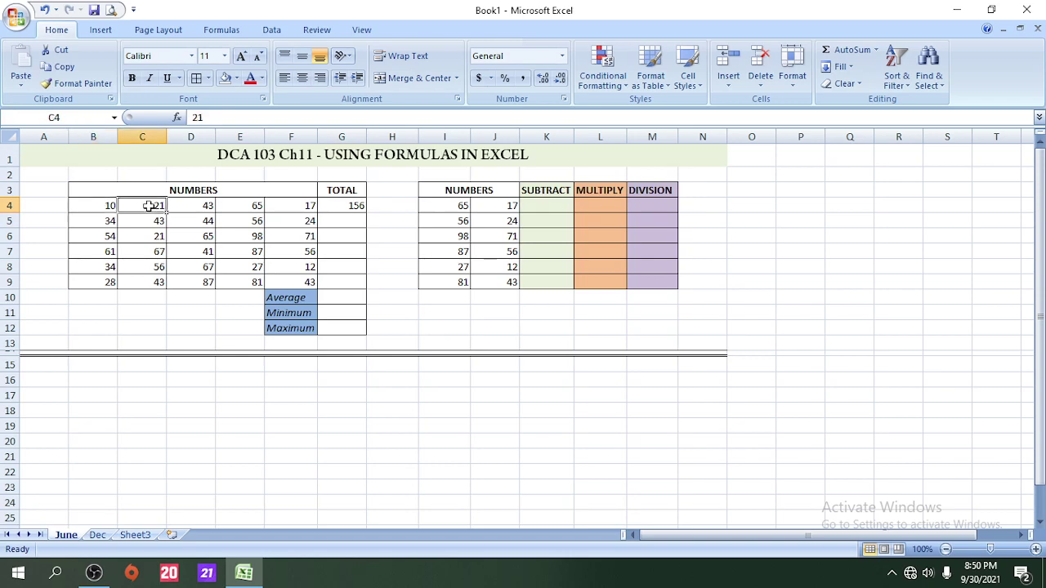
{"action": "left_click", "coordinate": [247, 205]}
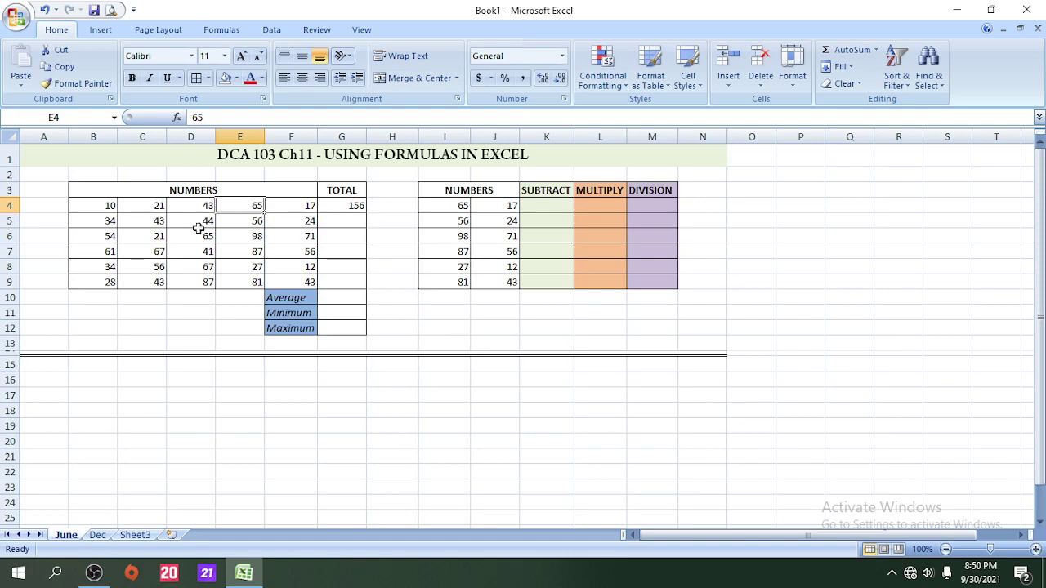
{"action": "left_click", "coordinate": [331, 209]}
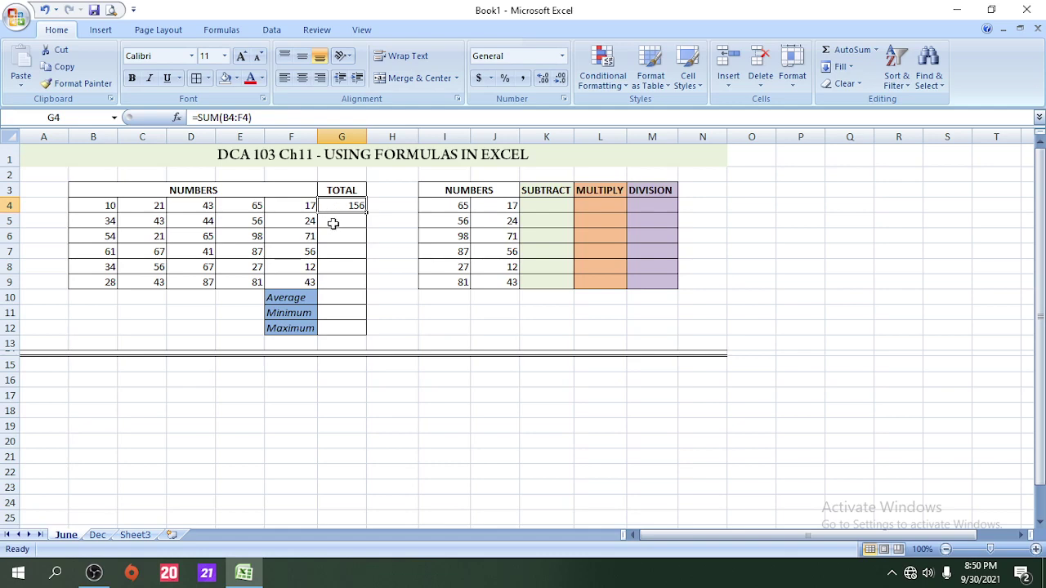
{"action": "left_click", "coordinate": [333, 222]}
Enter =SUM(B5:F5) in G5, giving a row 5 total of 201.
{"action": "type", "text": "="}
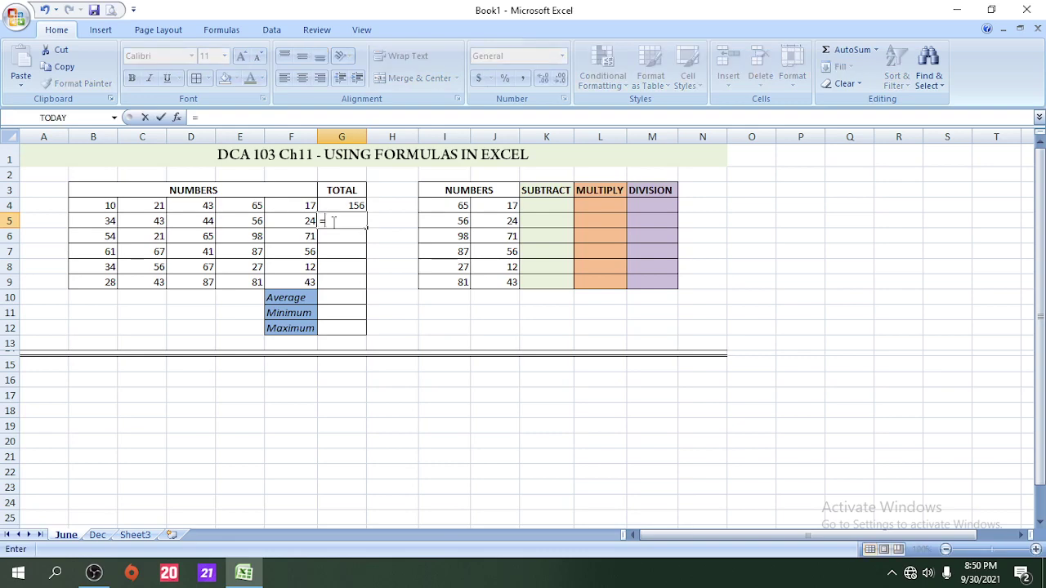
{"action": "type", "text": "sum("}
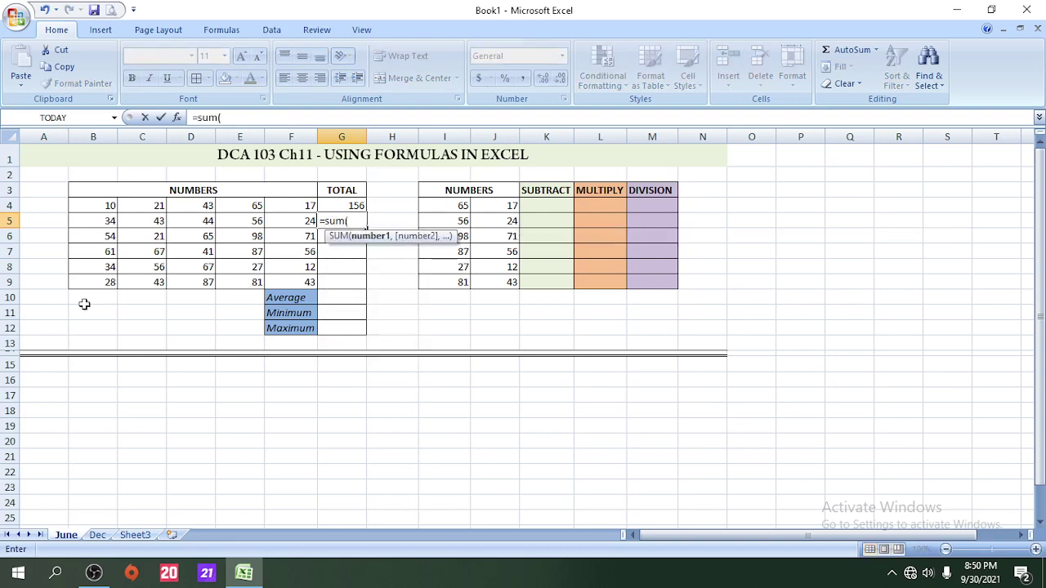
{"action": "left_click_drag", "start_coordinate": [97, 219], "coordinate": [289, 220]}
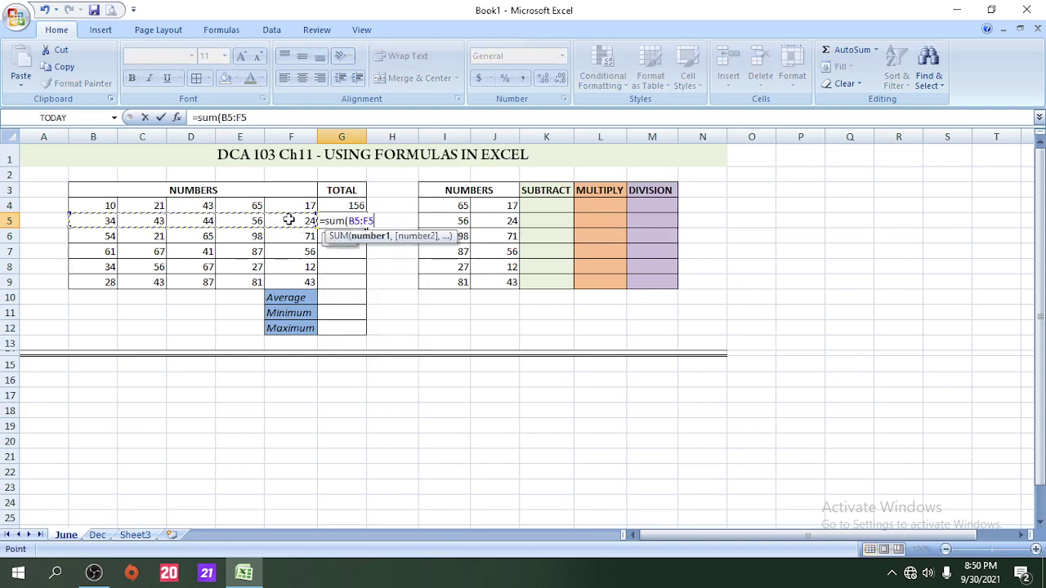
{"action": "type", "text": ")"}
{"action": "key", "text": "Return"}
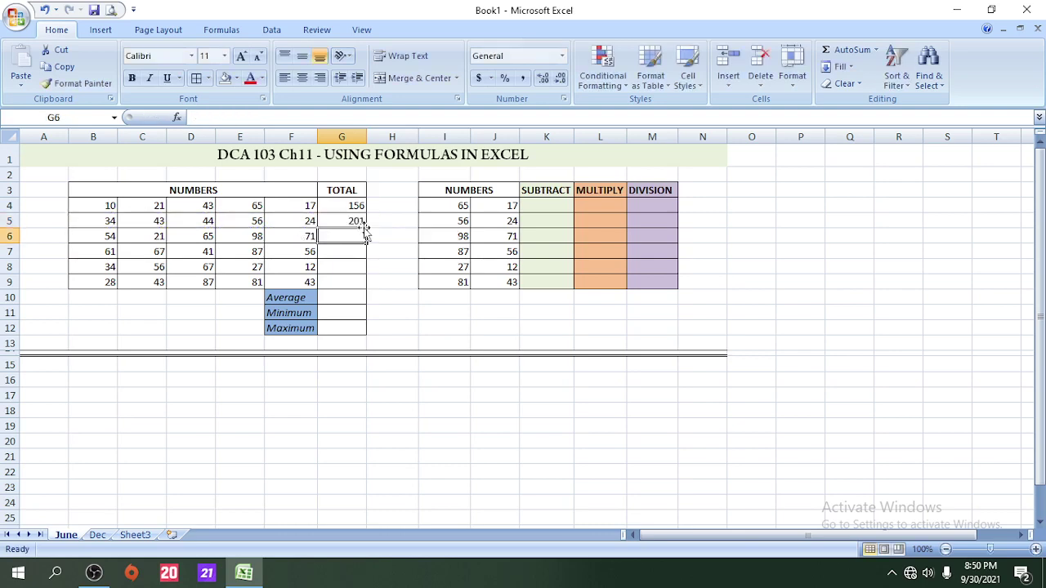
{"action": "left_click", "coordinate": [343, 222]}
Review the empty totals G6 to G9 against G5's formula, ending on G5.
{"action": "left_click", "coordinate": [339, 237]}
{"action": "left_click", "coordinate": [343, 252]}
{"action": "left_click", "coordinate": [344, 267]}
{"action": "left_click", "coordinate": [347, 280]}
{"action": "left_click", "coordinate": [344, 236]}
{"action": "left_click", "coordinate": [344, 251]}
{"action": "left_click", "coordinate": [346, 267]}
{"action": "left_click", "coordinate": [352, 283]}
{"action": "left_click", "coordinate": [349, 235]}
{"action": "left_click", "coordinate": [357, 223]}
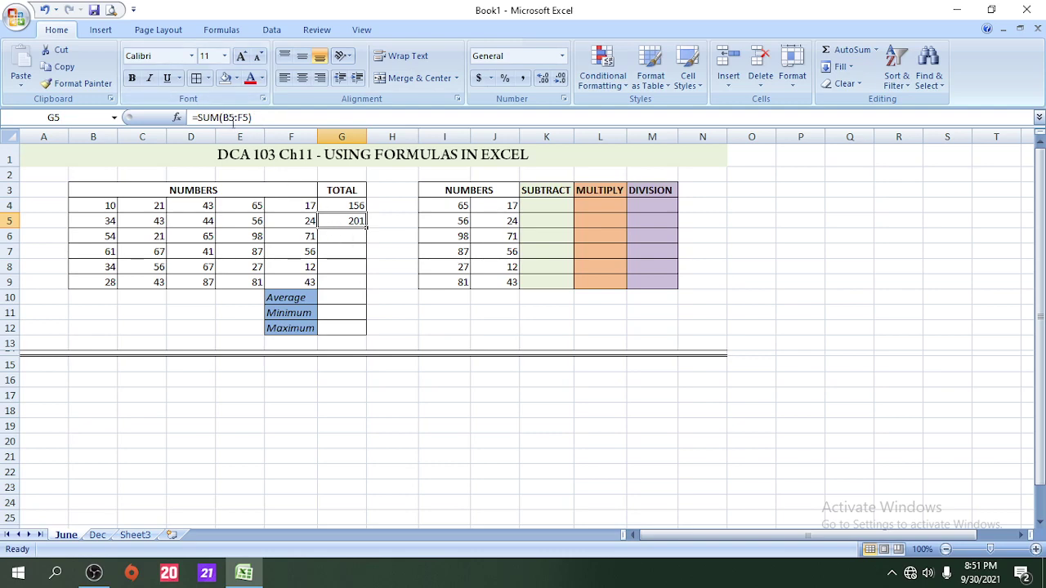
{"action": "left_click", "coordinate": [338, 234]}
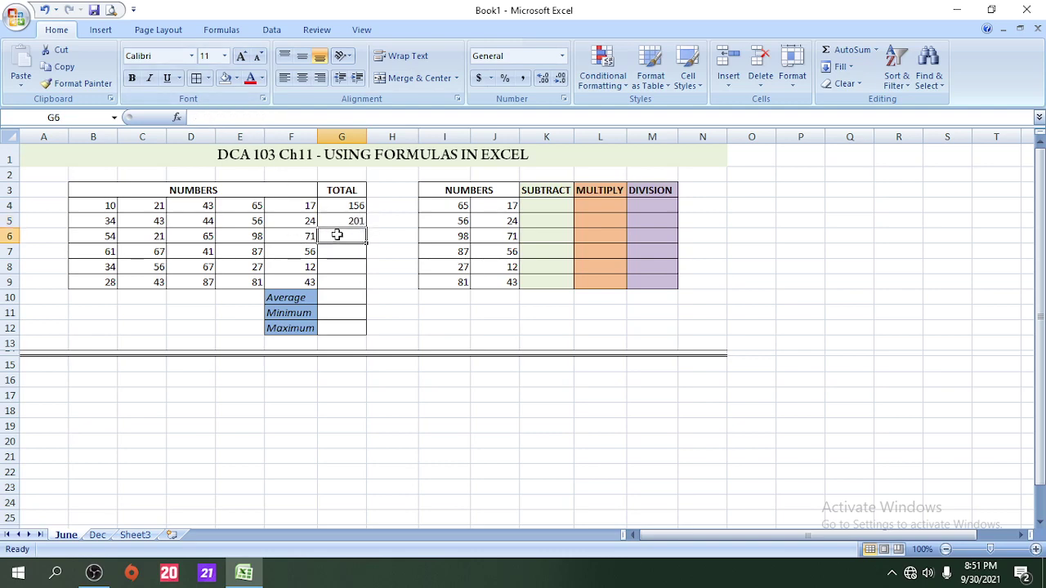
{"action": "left_click", "coordinate": [345, 224]}
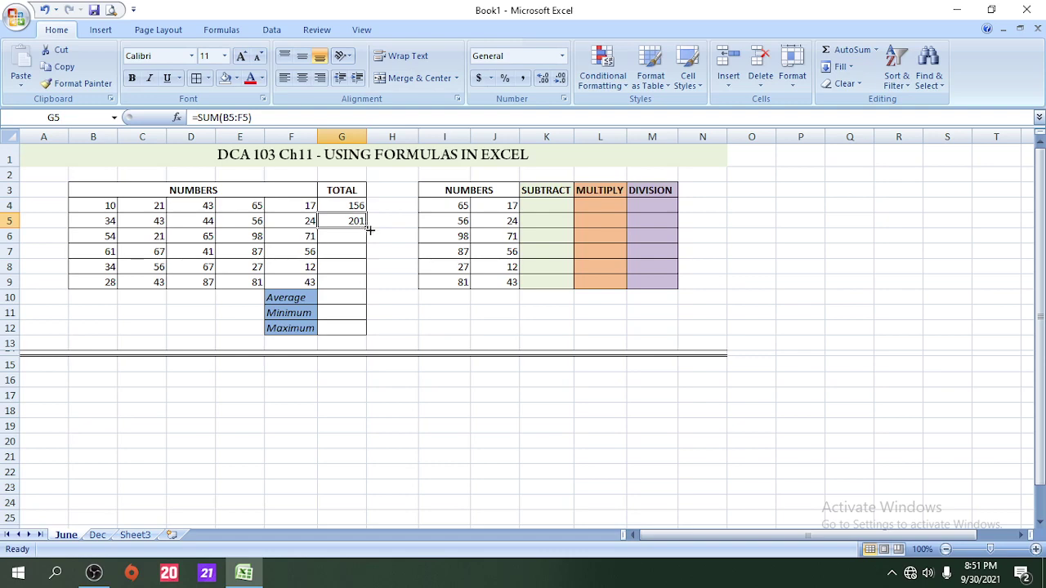
{"action": "left_click", "coordinate": [756, 281]}
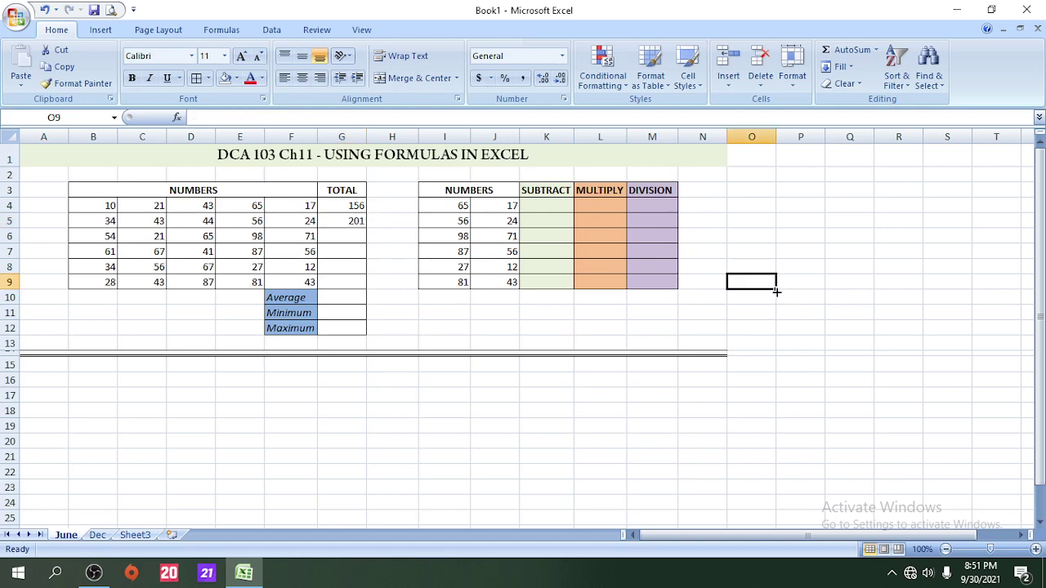
{"action": "left_click", "coordinate": [352, 219]}
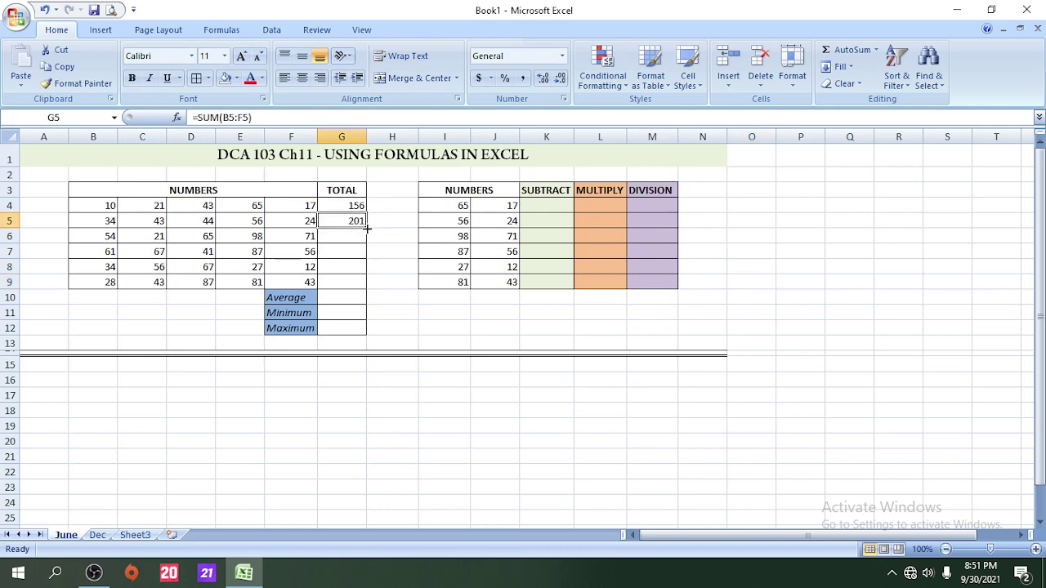
Fill G5's SUM formula down to G9, giving 309, 312, 196 and 282.
{"action": "left_click_drag", "start_coordinate": [366, 229], "coordinate": [359, 288]}
{"action": "left_click", "coordinate": [378, 236]}
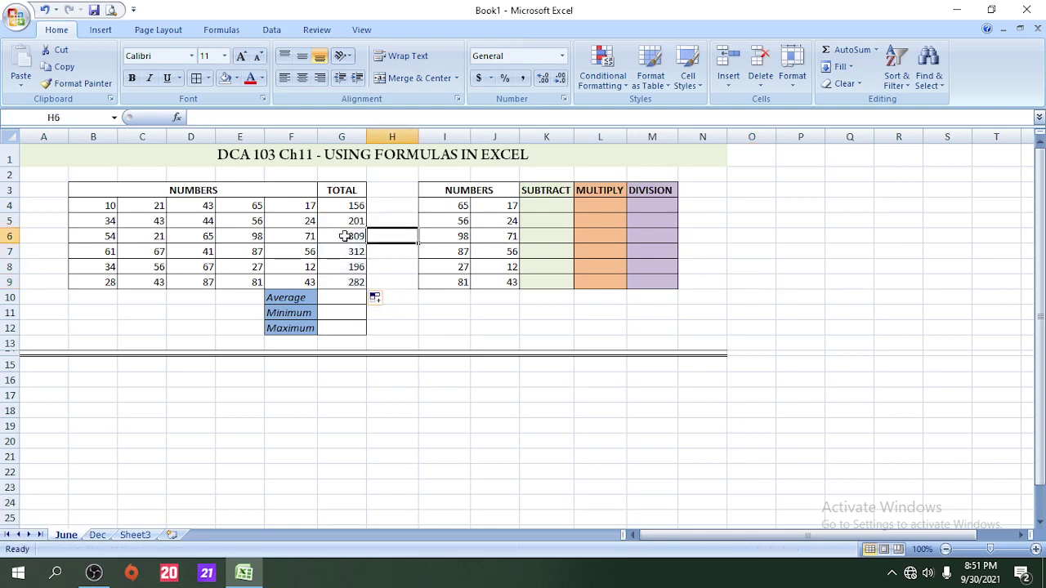
{"action": "left_click", "coordinate": [346, 235]}
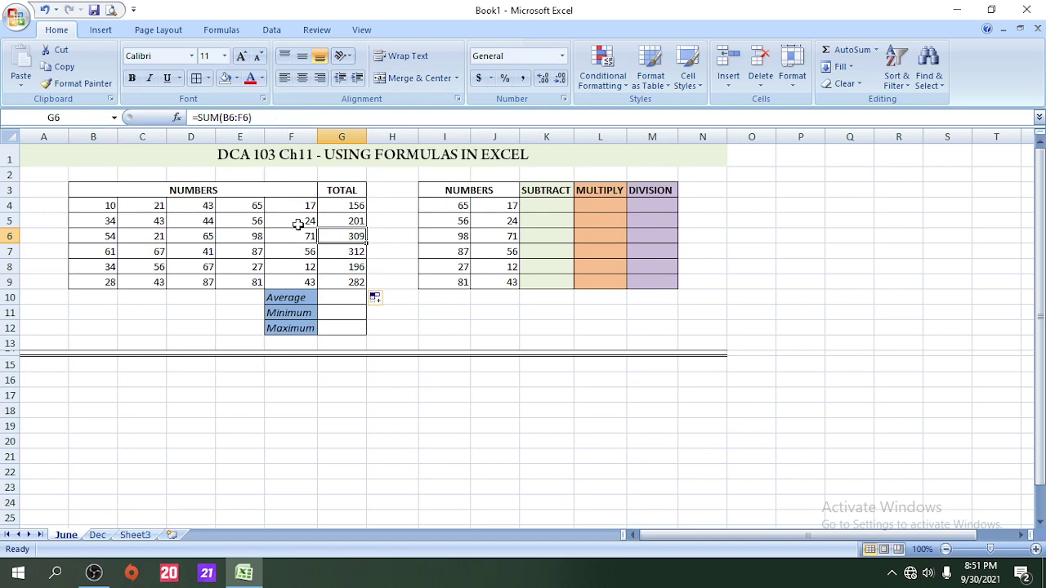
{"action": "left_click", "coordinate": [344, 283]}
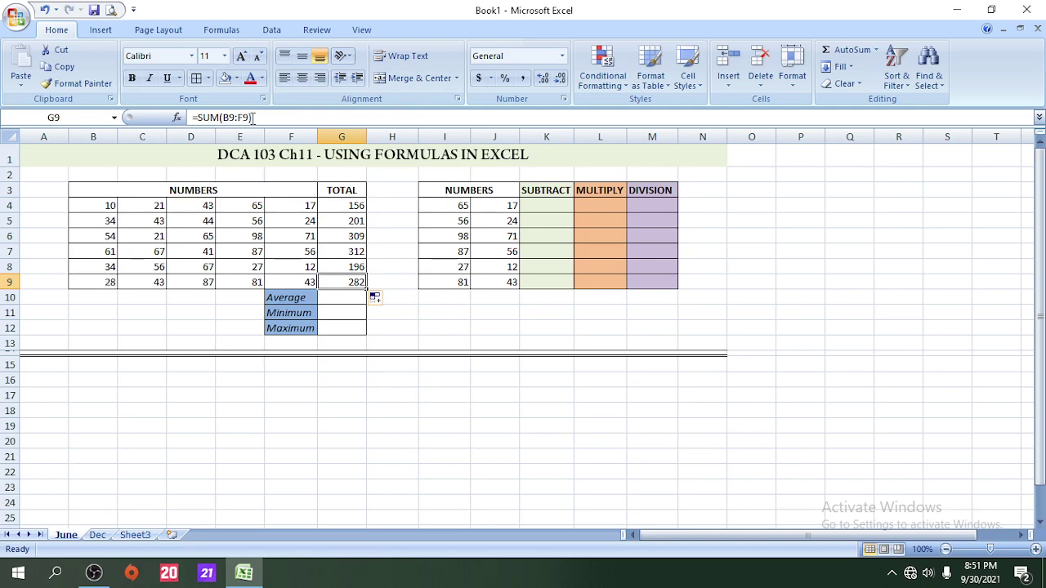
Step through the totals in G4 to G9 to verify each SUM formula.
{"action": "left_click", "coordinate": [350, 208]}
{"action": "key", "text": "Down"}
{"action": "key", "text": "Down"}
{"action": "key", "text": "Up"}
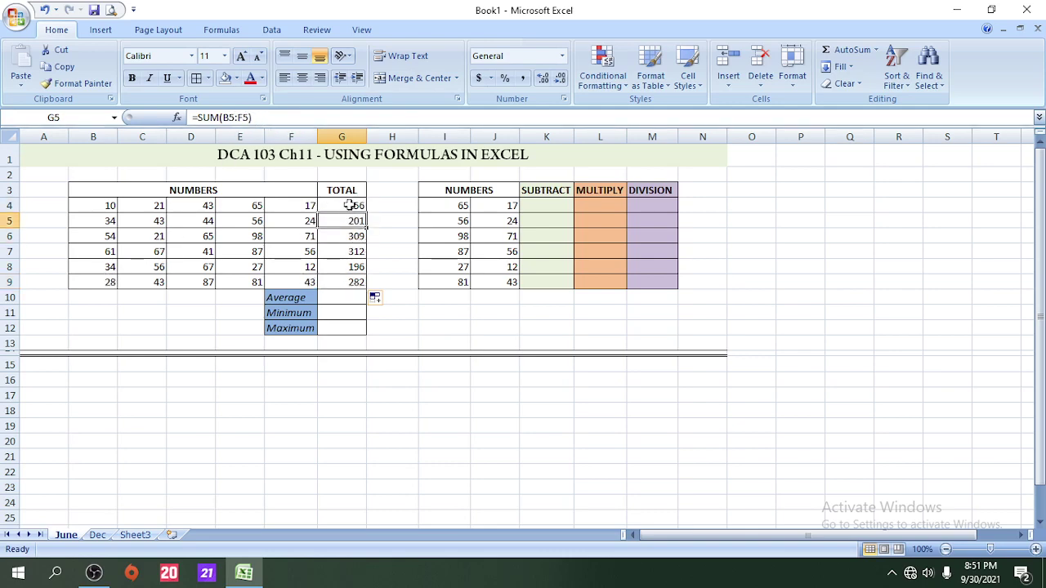
{"action": "left_click", "coordinate": [350, 283]}
{"action": "left_click", "coordinate": [350, 236]}
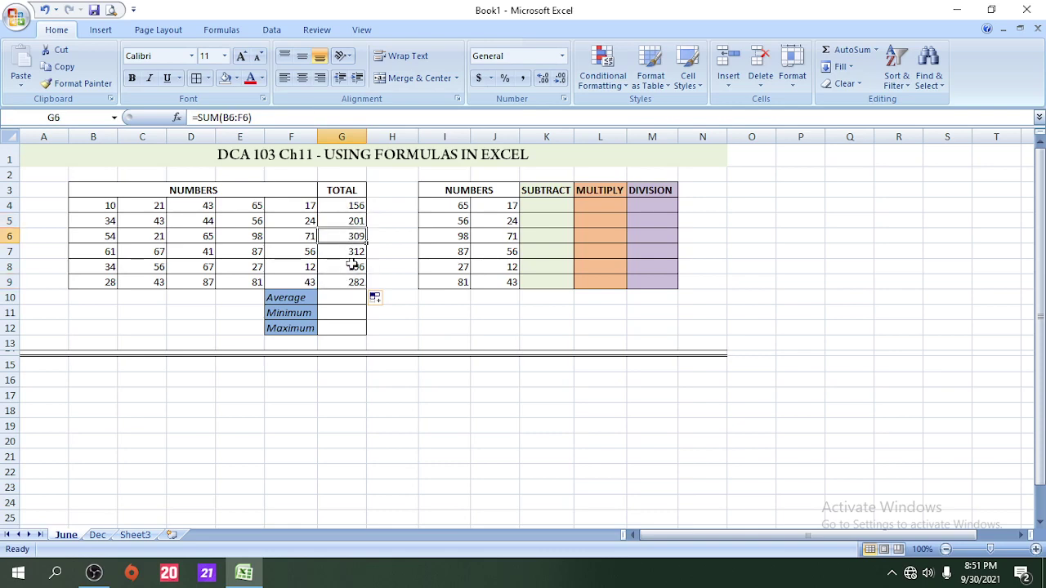
{"action": "left_click", "coordinate": [352, 251]}
{"action": "left_click", "coordinate": [348, 277]}
{"action": "left_click", "coordinate": [345, 264]}
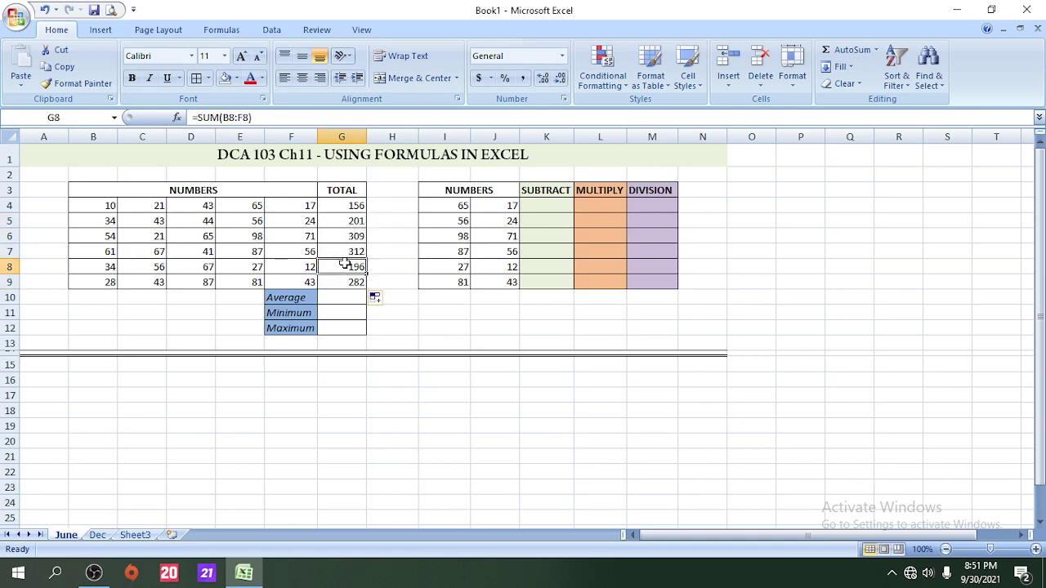
{"action": "left_click", "coordinate": [538, 207]}
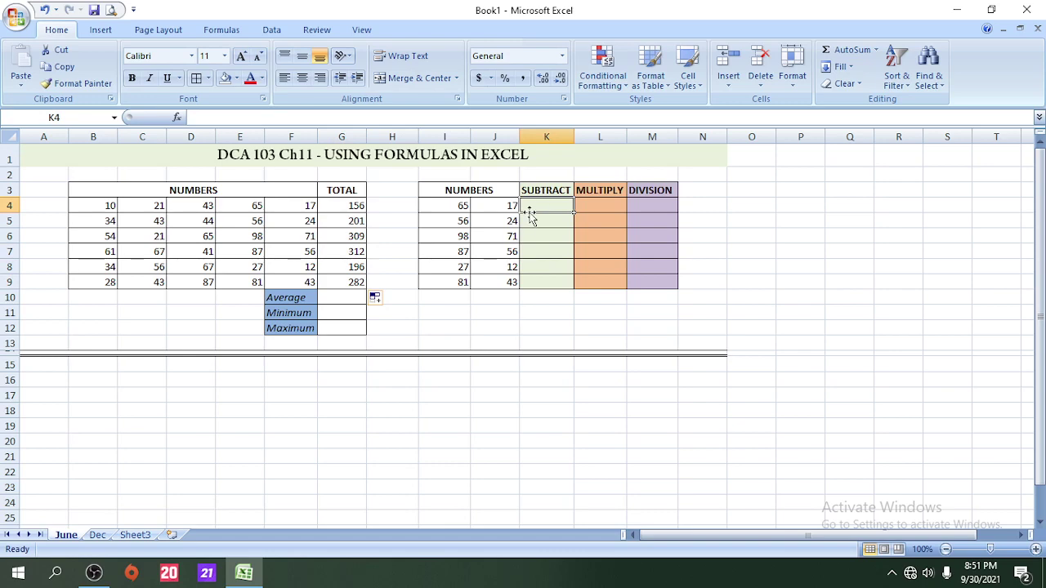
Enter =I4-J4 in K4, giving 48, then clear it to redo.
{"action": "type", "text": "="}
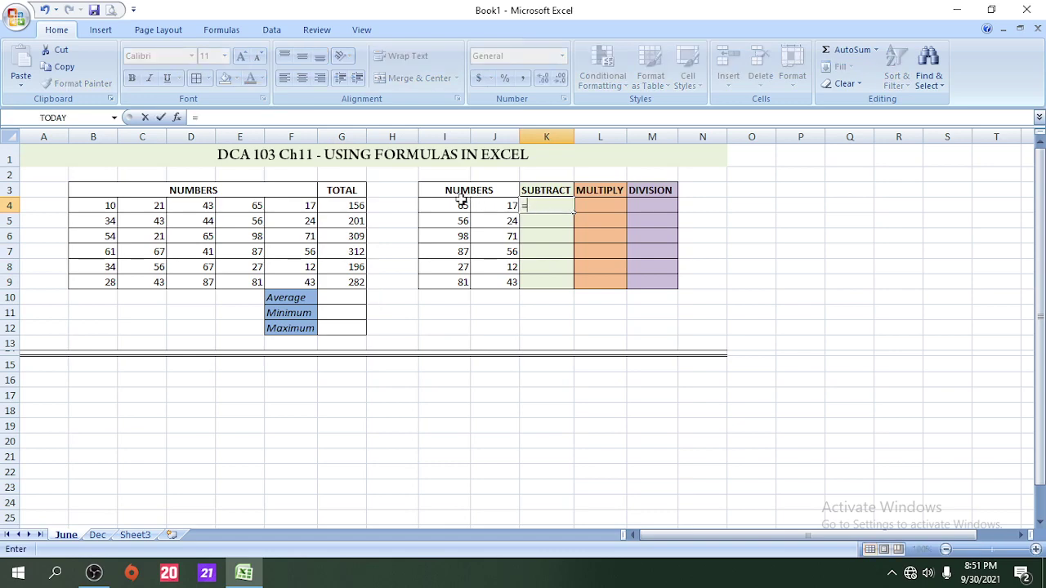
{"action": "left_click", "coordinate": [452, 207]}
{"action": "type", "text": "-"}
{"action": "left_click", "coordinate": [490, 208]}
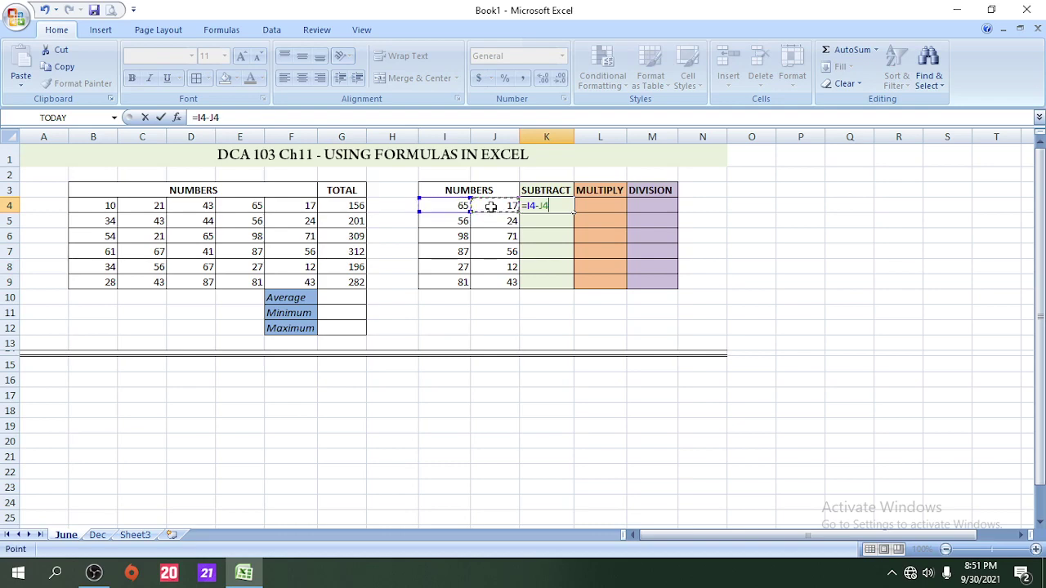
{"action": "key", "text": "Return"}
{"action": "left_click", "coordinate": [549, 206]}
{"action": "key", "text": "Delete"}
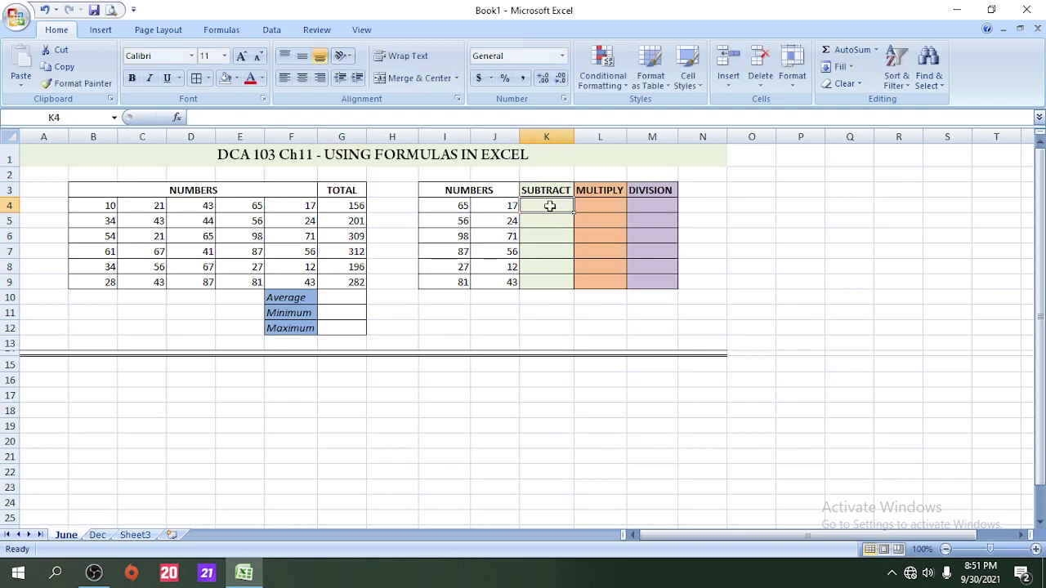
Enter =SUM(I4-J4) in K4 and fill it down to K9 (48, 32, 27, 31, 15, 38).
{"action": "type", "text": "=sum("}
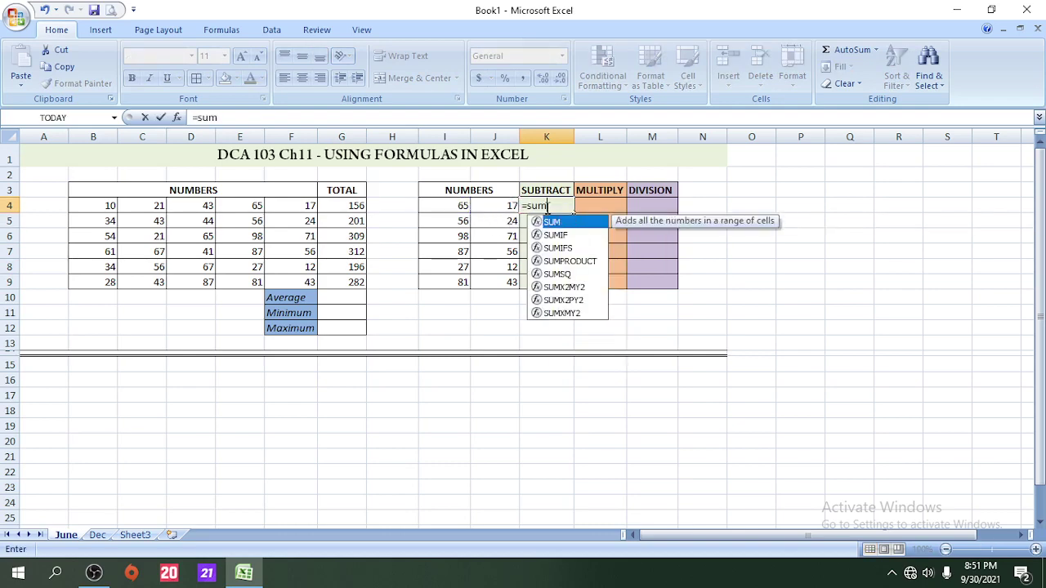
{"action": "left_click", "coordinate": [462, 208]}
{"action": "type", "text": "-"}
{"action": "left_click", "coordinate": [497, 199]}
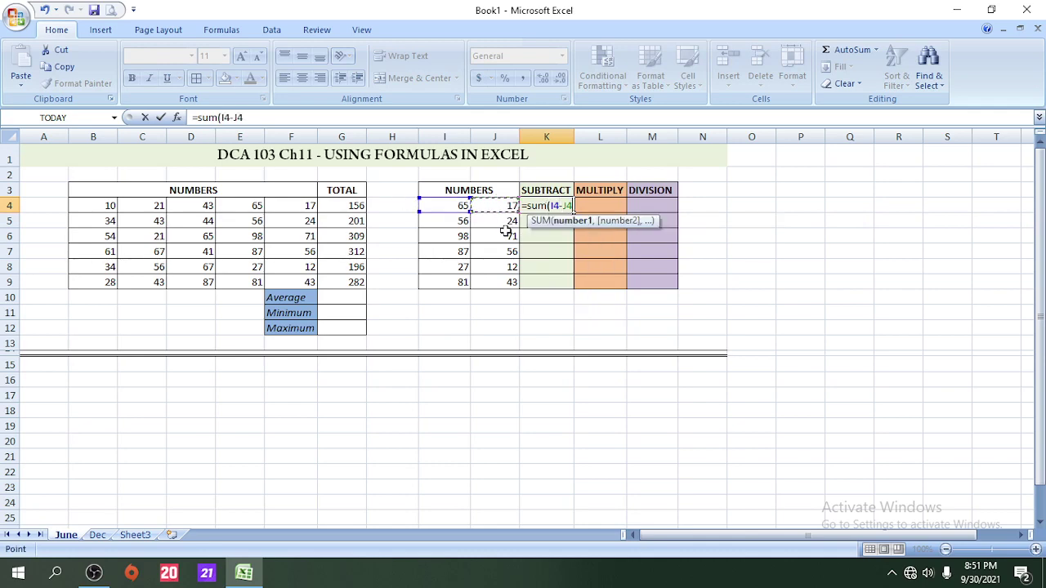
{"action": "type", "text": ")"}
{"action": "key", "text": "Return"}
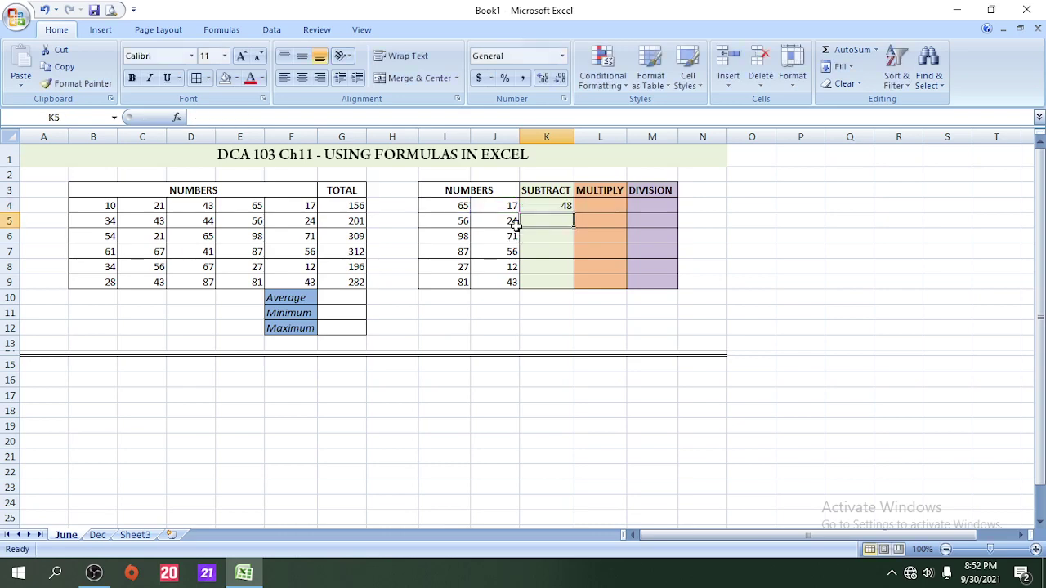
{"action": "left_click", "coordinate": [559, 206]}
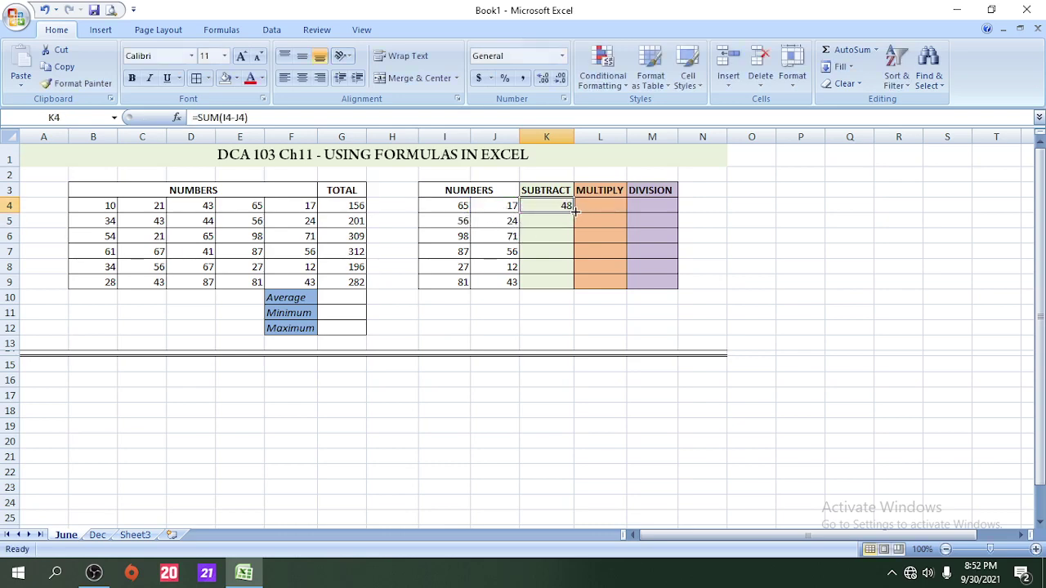
{"action": "left_click_drag", "start_coordinate": [575, 211], "coordinate": [570, 284]}
Enter the product formula =SUM(I4*J4) in L4, giving 1105.
{"action": "left_click", "coordinate": [596, 206]}
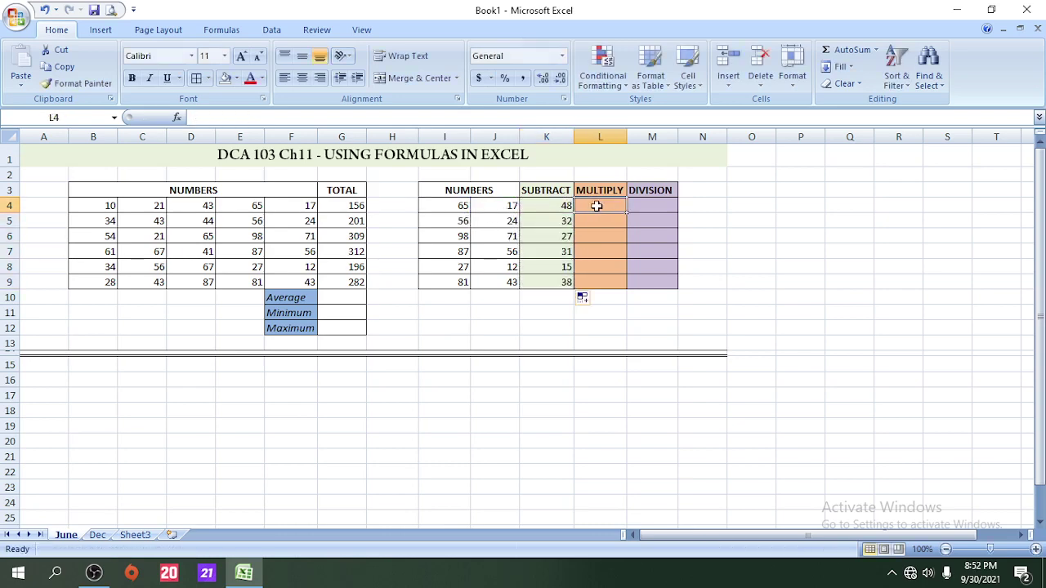
{"action": "type", "text": "="}
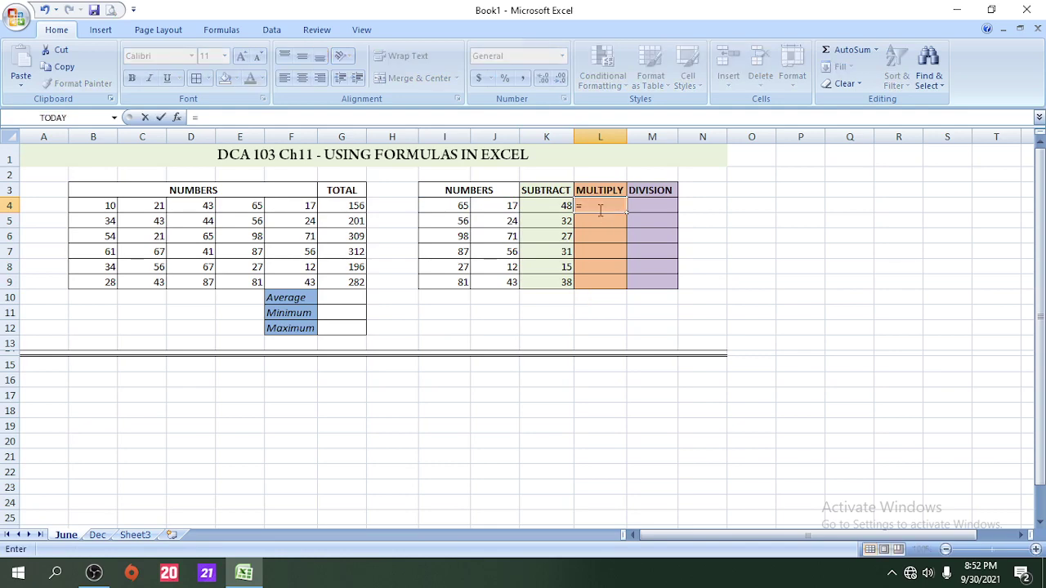
{"action": "type", "text": "sum"}
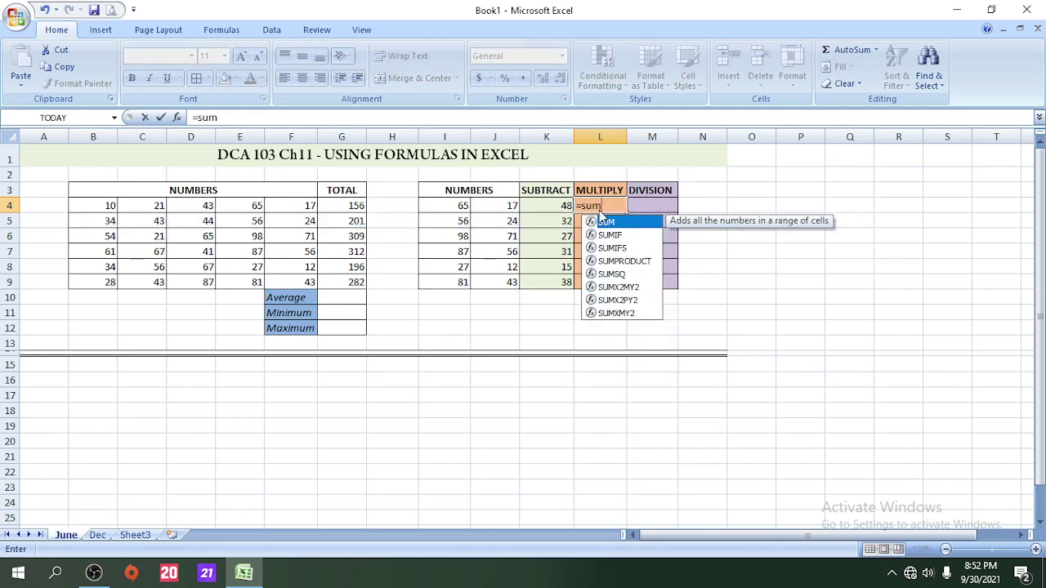
{"action": "type", "text": "("}
{"action": "left_click", "coordinate": [455, 206]}
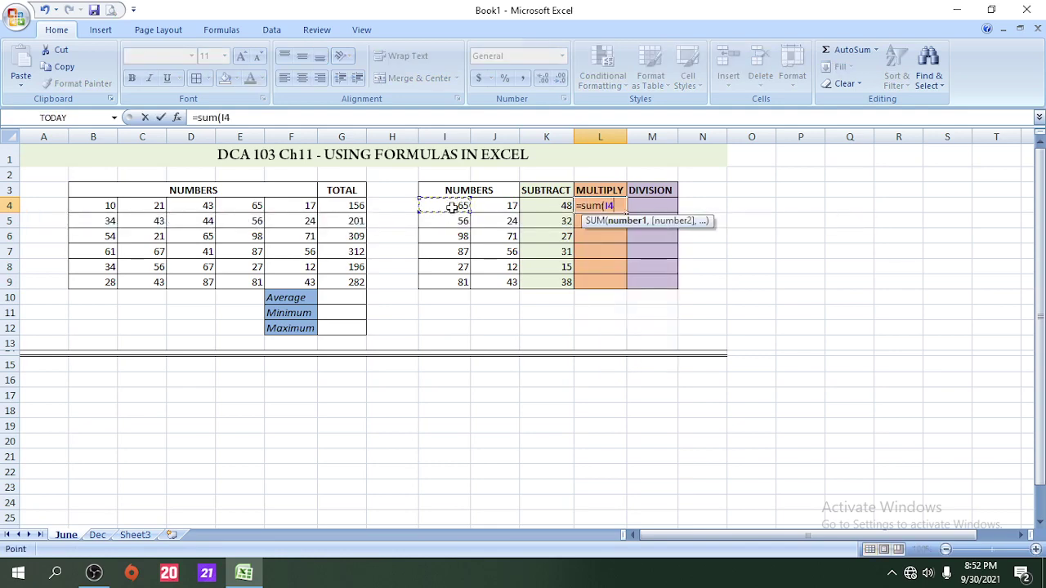
{"action": "type", "text": "8"}
{"action": "left_click", "coordinate": [488, 206]}
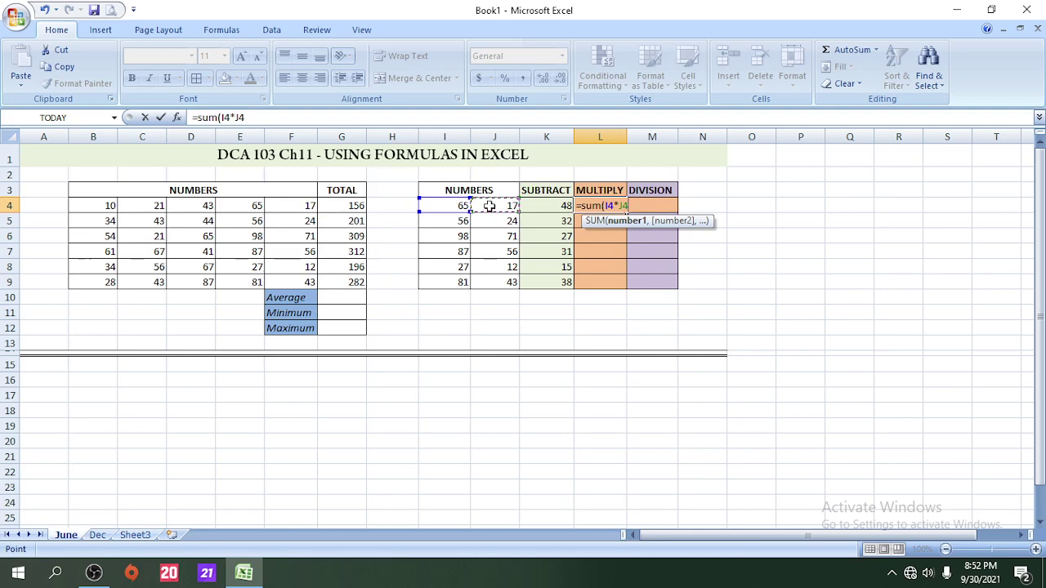
{"action": "type", "text": ")"}
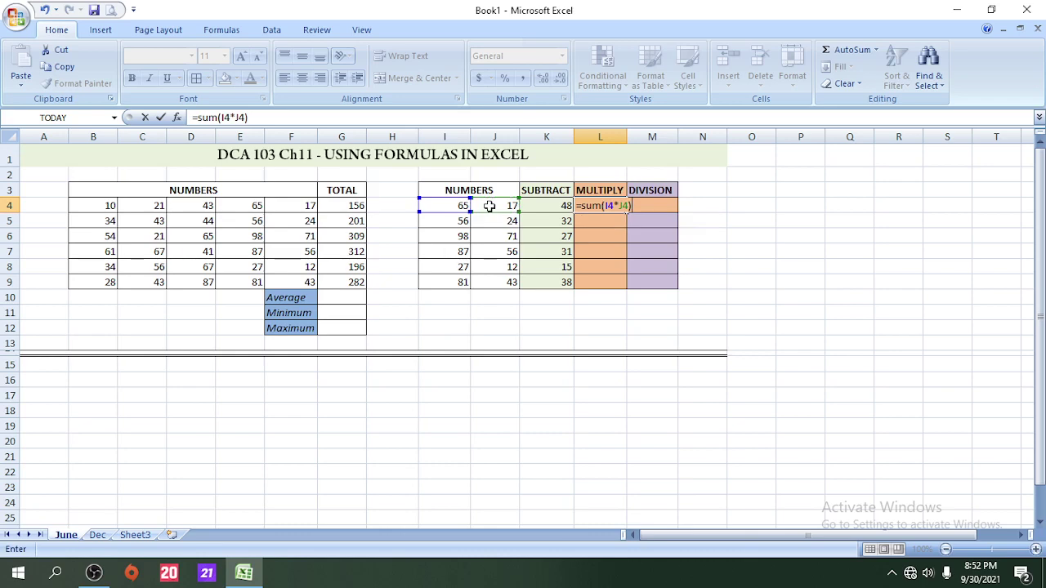
{"action": "key", "text": "Return"}
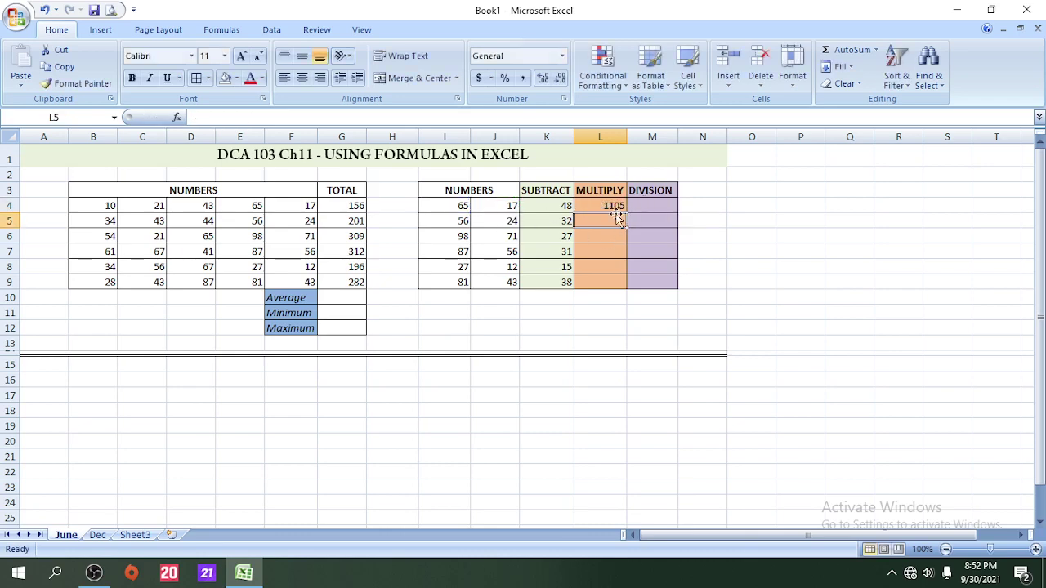
{"action": "left_click", "coordinate": [596, 207]}
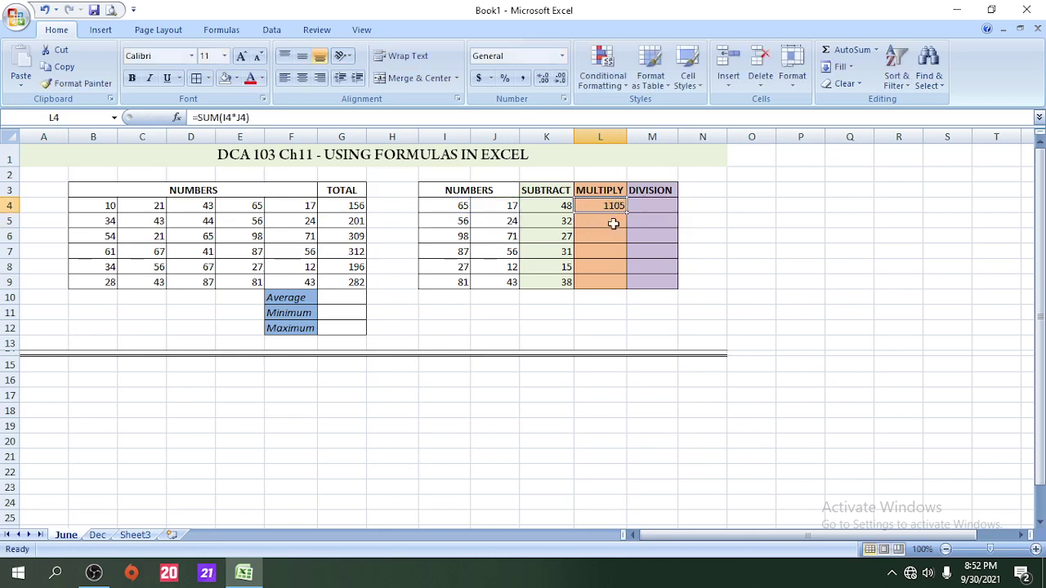
Fill the multiply formula down to L9 (ending at 3483) and check row 9's numbers.
{"action": "left_click_drag", "start_coordinate": [626, 211], "coordinate": [626, 286]}
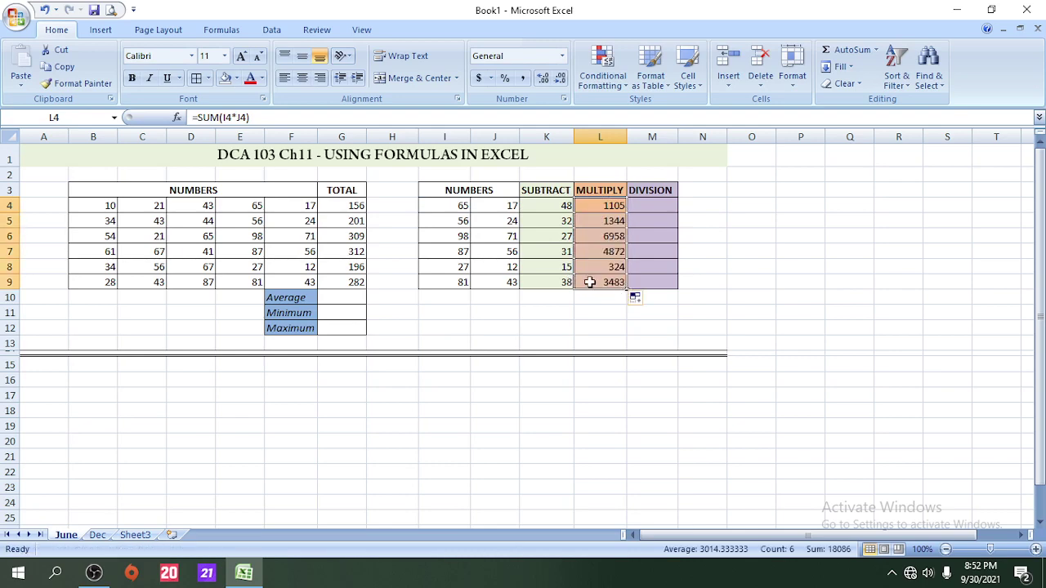
{"action": "left_click", "coordinate": [589, 282]}
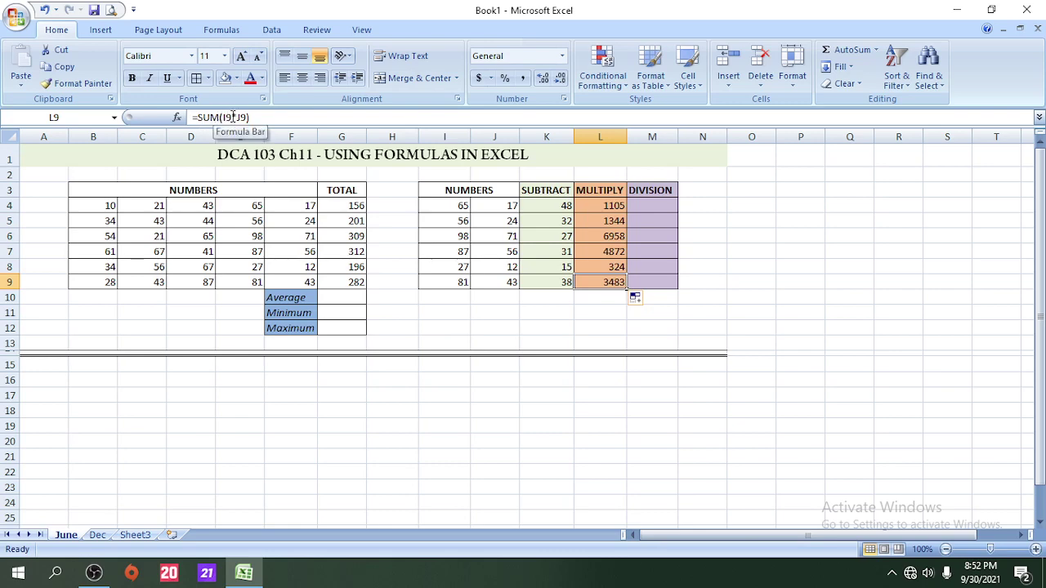
{"action": "left_click", "coordinate": [454, 282]}
{"action": "left_click", "coordinate": [484, 281]}
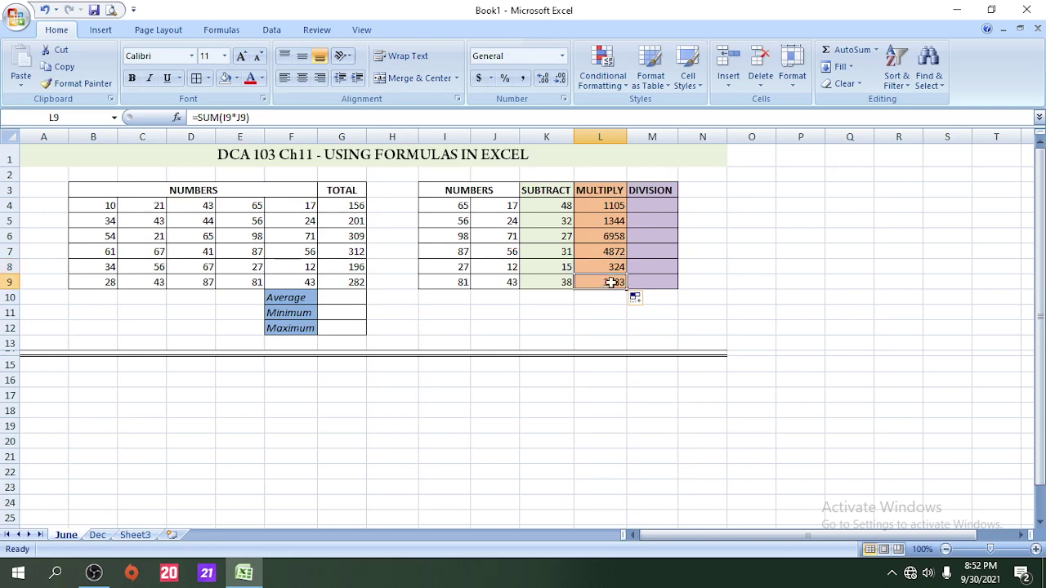
Enter =SUM(I4/J4) in M4 and fill it down to M9, giving 3.82 through 1.88.
{"action": "left_click", "coordinate": [640, 205]}
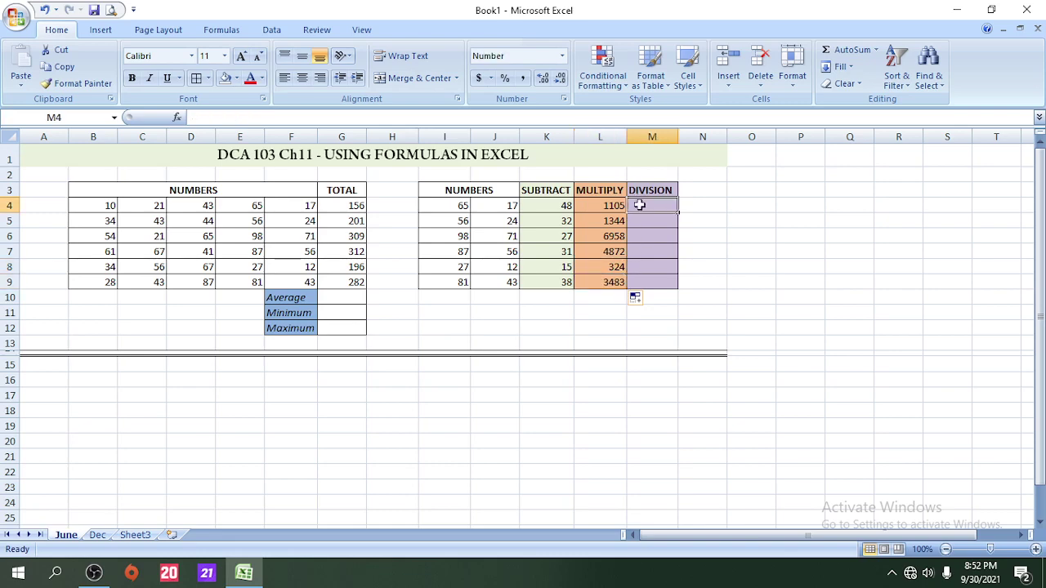
{"action": "type", "text": "="}
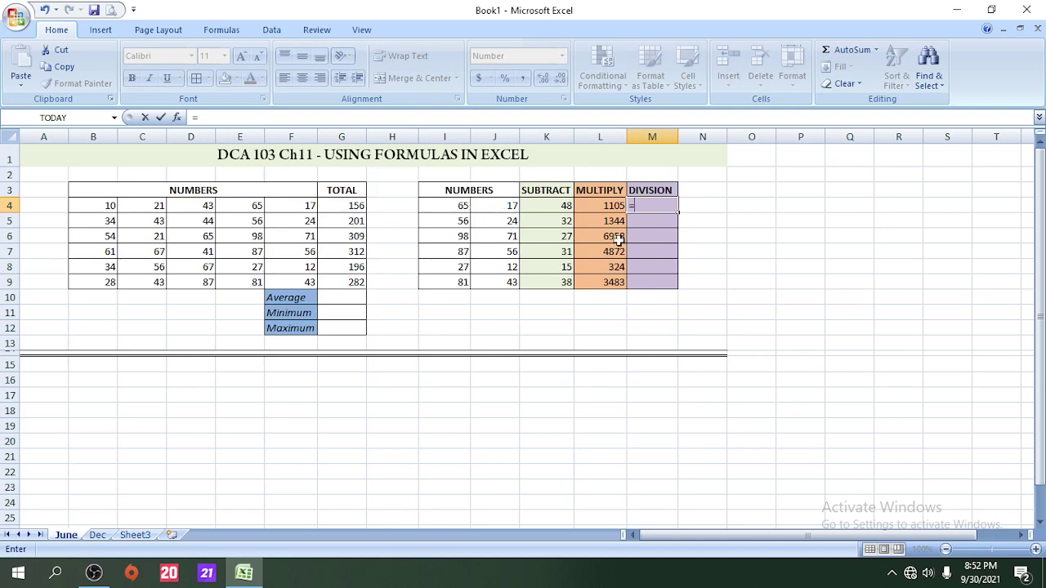
{"action": "type", "text": "s"}
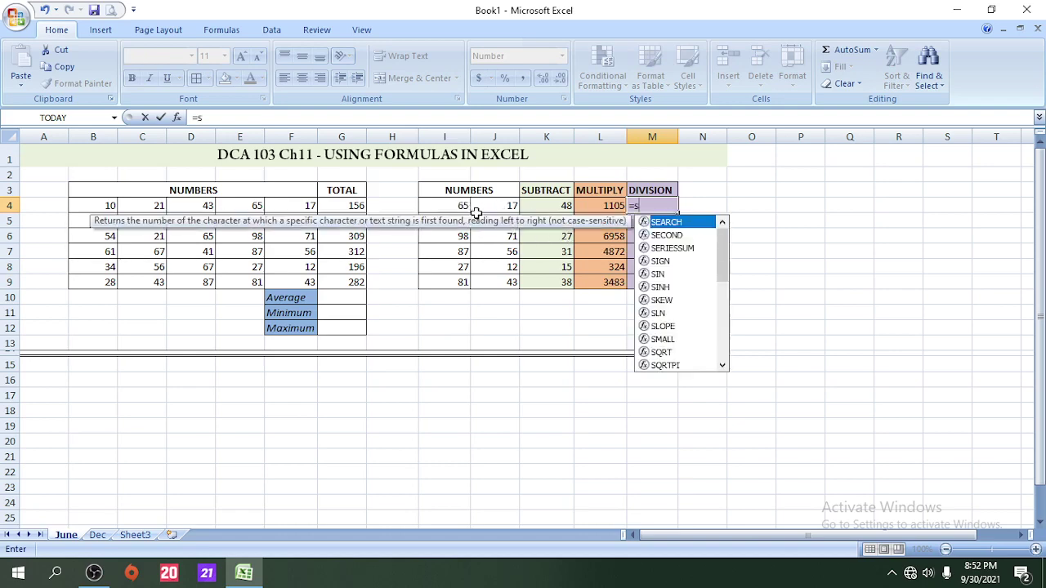
{"action": "type", "text": "um("}
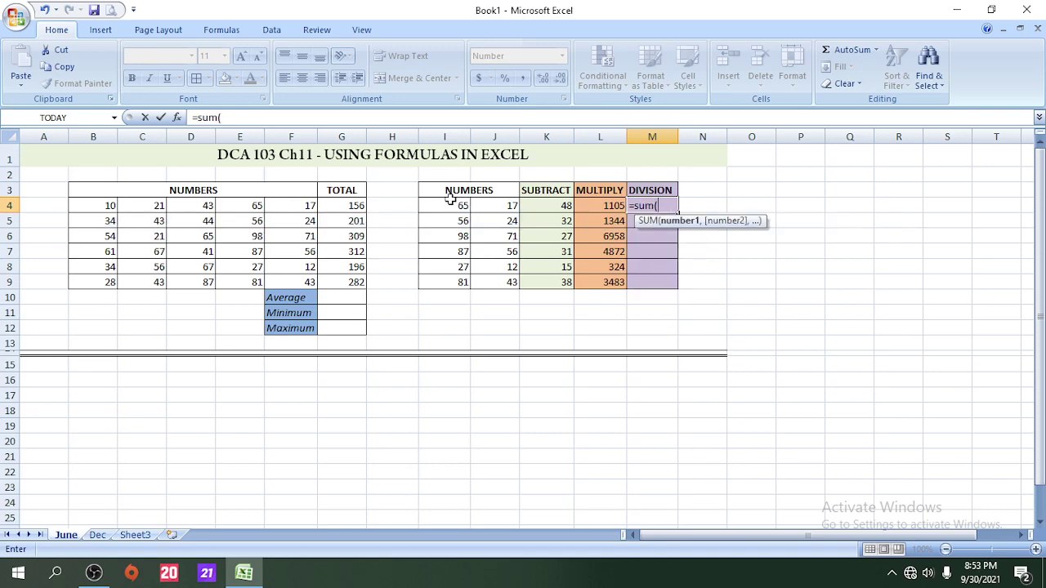
{"action": "left_click", "coordinate": [449, 205]}
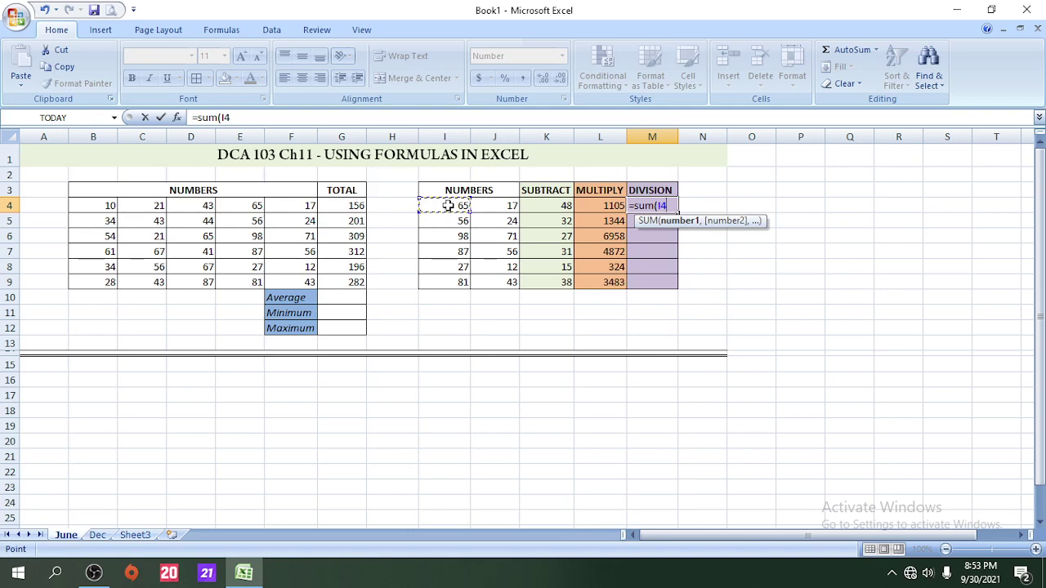
{"action": "type", "text": "/"}
{"action": "left_click", "coordinate": [495, 206]}
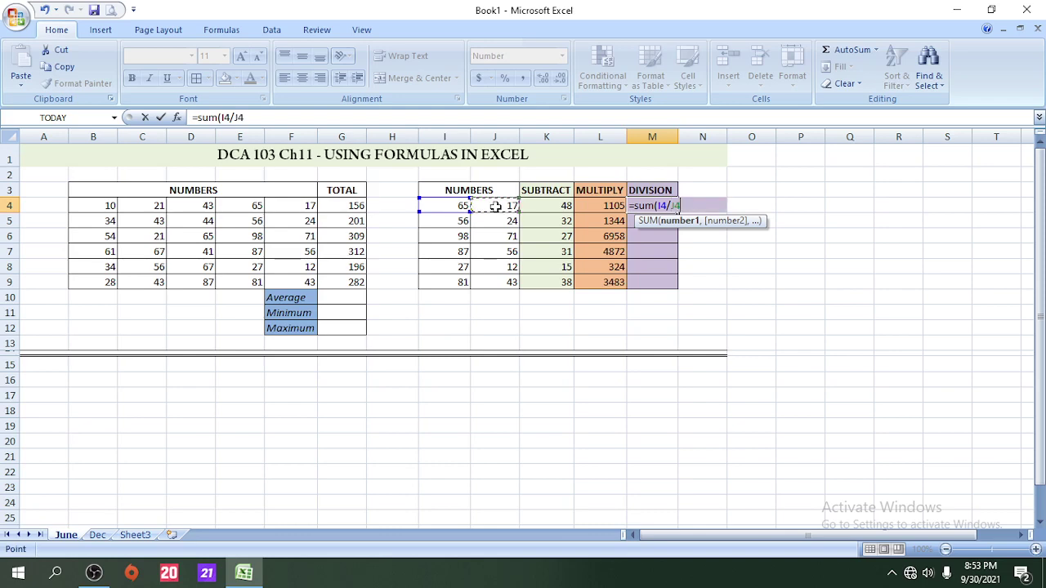
{"action": "type", "text": ")"}
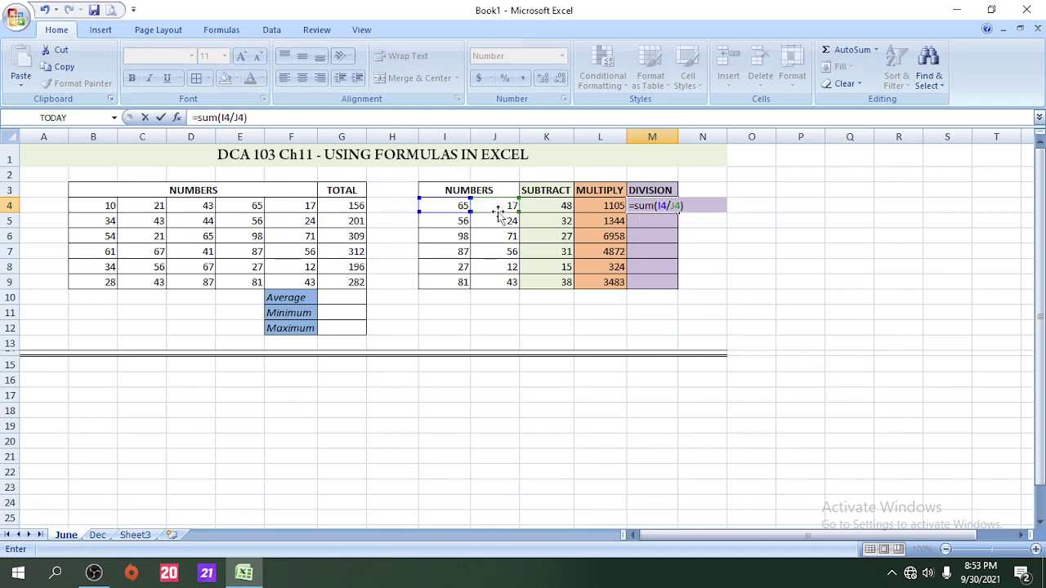
{"action": "key", "text": "ctrl+Return"}
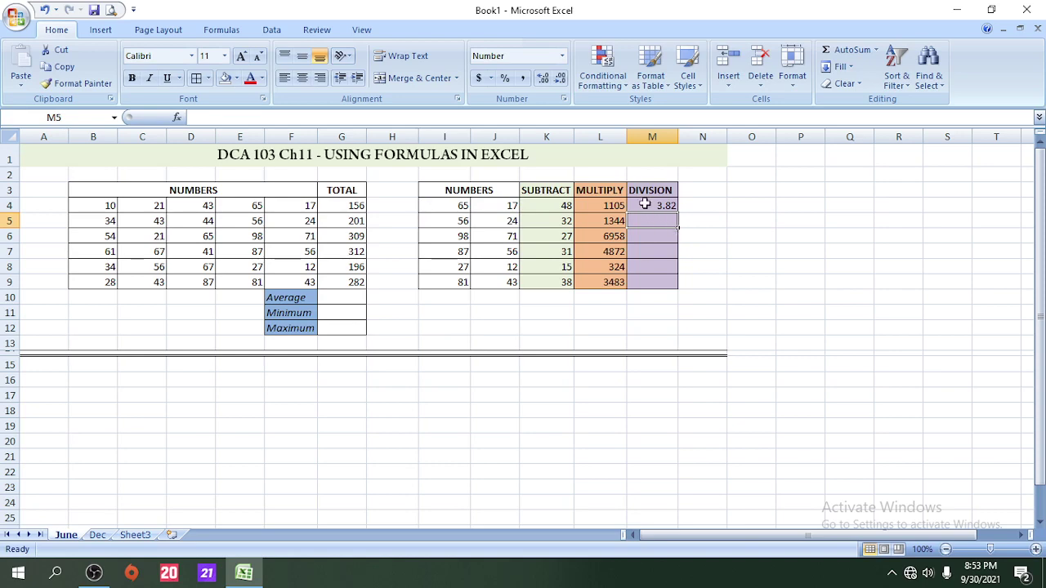
{"action": "left_click_drag", "start_coordinate": [677, 213], "coordinate": [677, 283]}
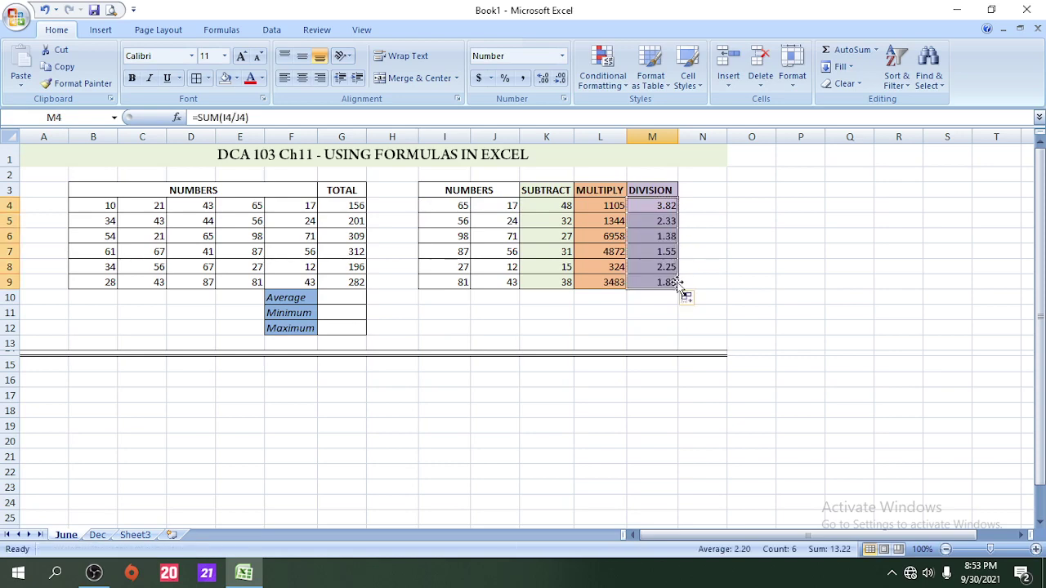
{"action": "left_click", "coordinate": [652, 311]}
{"action": "left_click_drag", "start_coordinate": [639, 204], "coordinate": [664, 281]}
{"action": "left_click", "coordinate": [544, 82]}
{"action": "left_click", "coordinate": [544, 82]}
{"action": "left_click", "coordinate": [544, 82]}
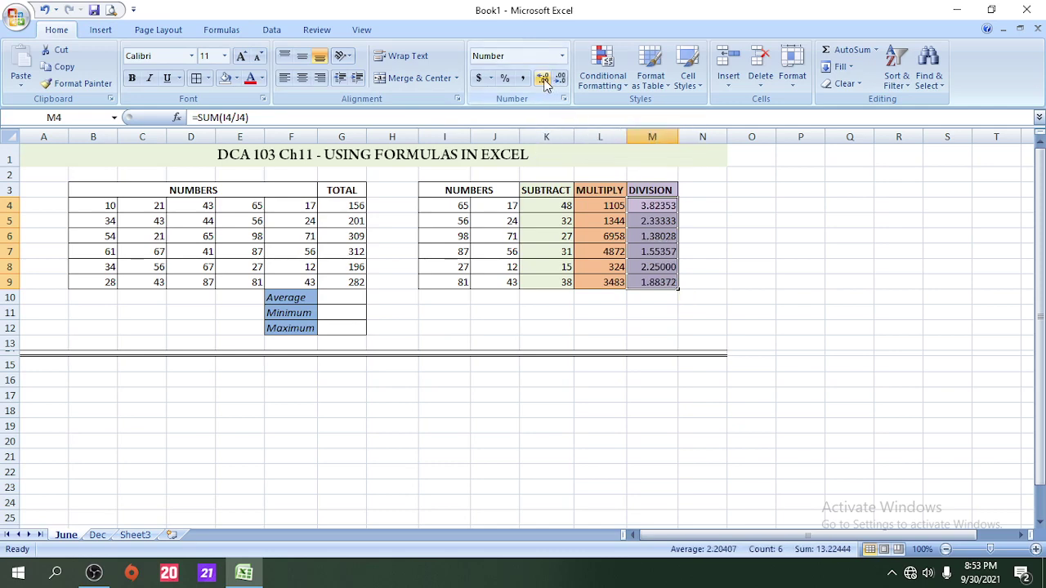
{"action": "left_click", "coordinate": [561, 82]}
{"action": "left_click", "coordinate": [561, 81]}
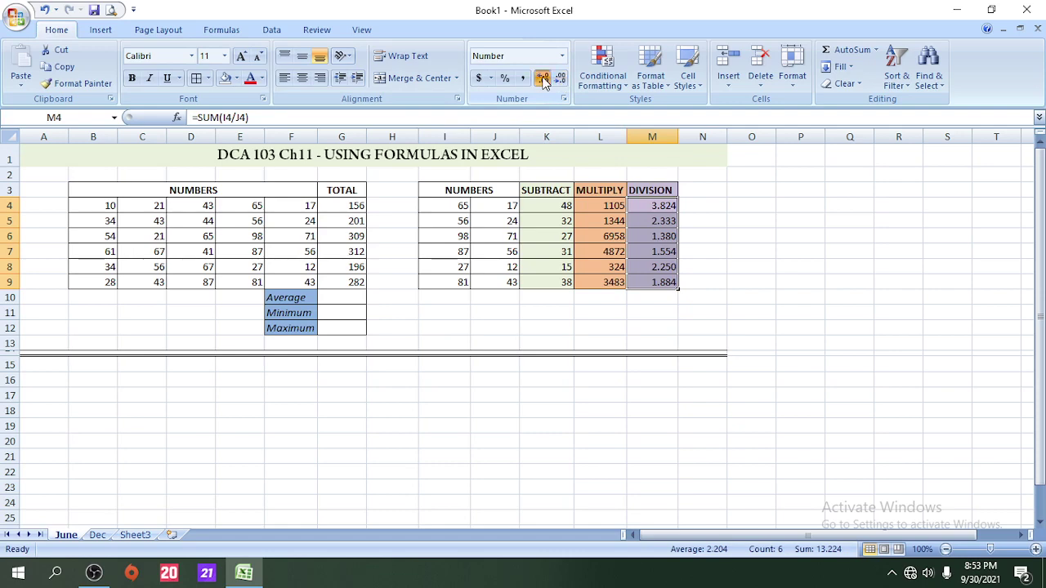
{"action": "left_click", "coordinate": [543, 82]}
{"action": "left_click", "coordinate": [542, 82]}
{"action": "left_click", "coordinate": [561, 80]}
{"action": "left_click", "coordinate": [561, 80]}
{"action": "left_click", "coordinate": [561, 80]}
{"action": "left_click", "coordinate": [561, 80]}
{"action": "left_click", "coordinate": [562, 80]}
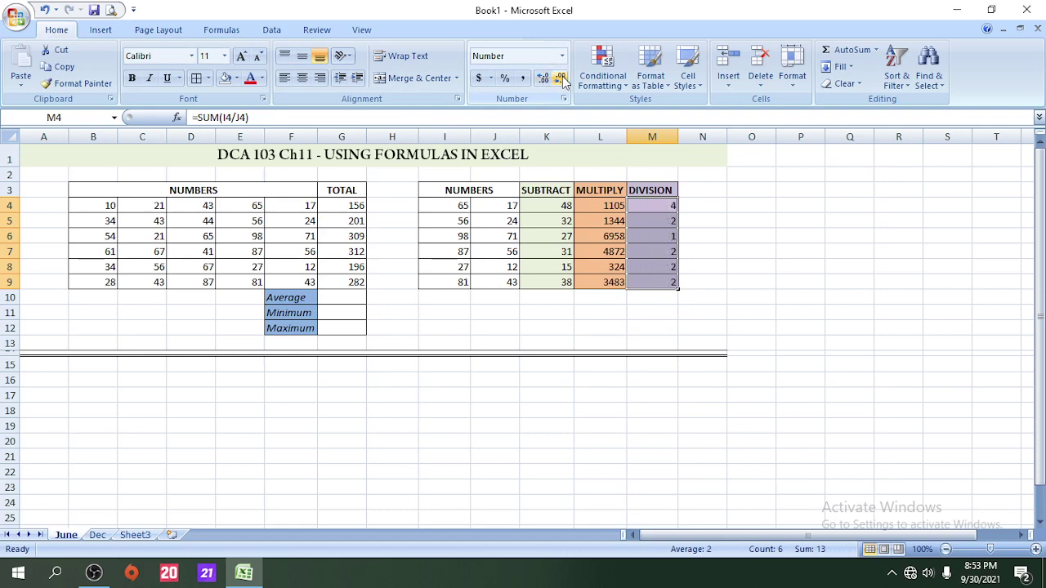
{"action": "left_click", "coordinate": [544, 80]}
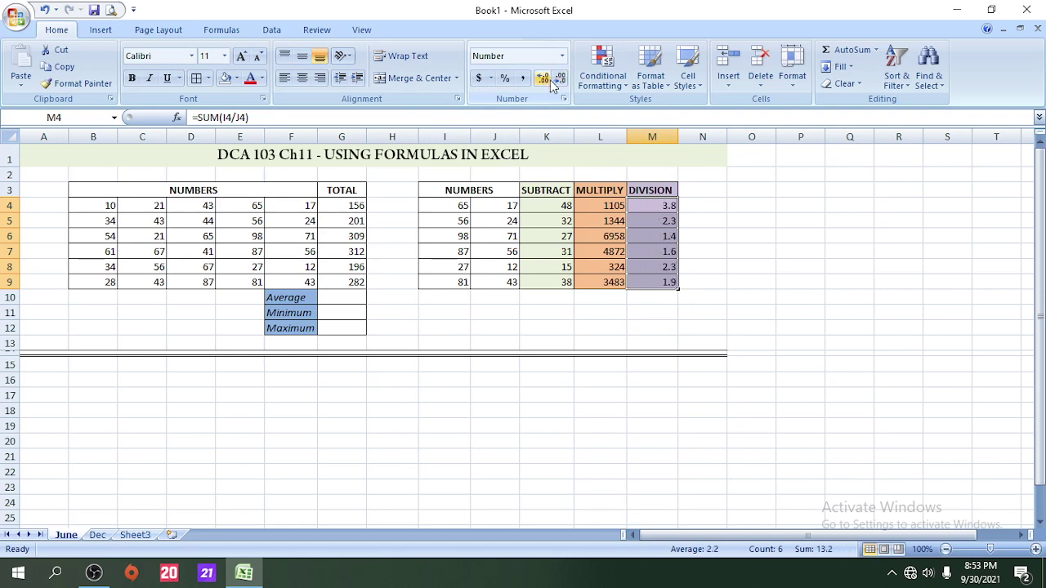
{"action": "left_click", "coordinate": [559, 80]}
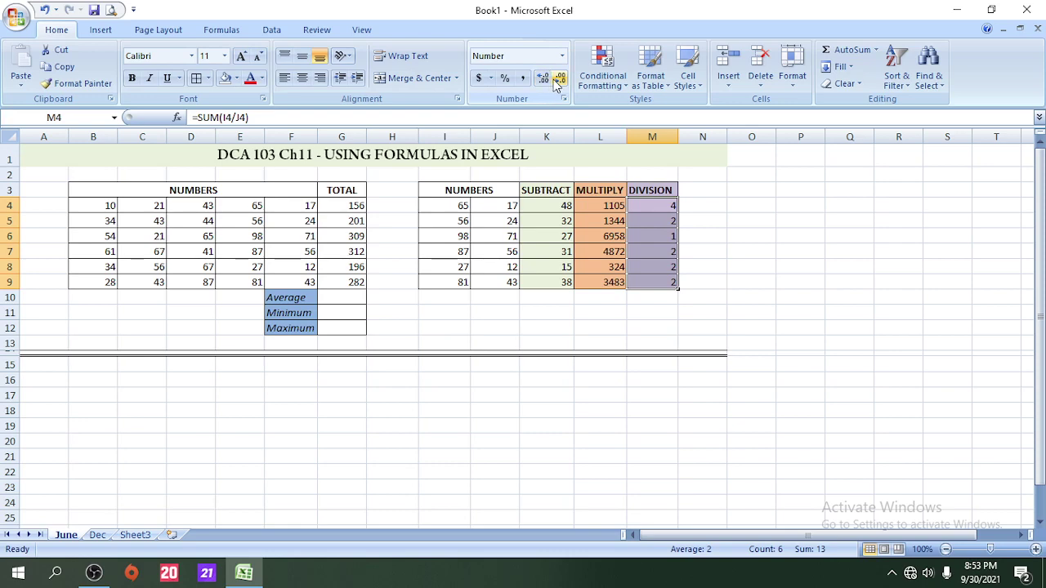
{"action": "left_click", "coordinate": [543, 80]}
{"action": "left_click", "coordinate": [561, 80]}
{"action": "left_click", "coordinate": [543, 79]}
{"action": "left_click", "coordinate": [543, 79]}
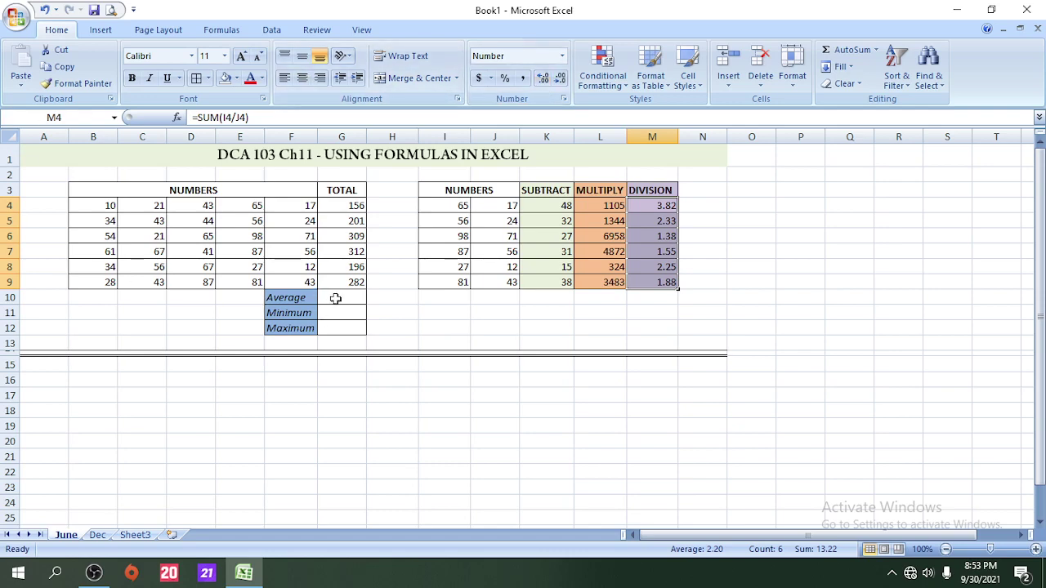
{"action": "left_click", "coordinate": [393, 313]}
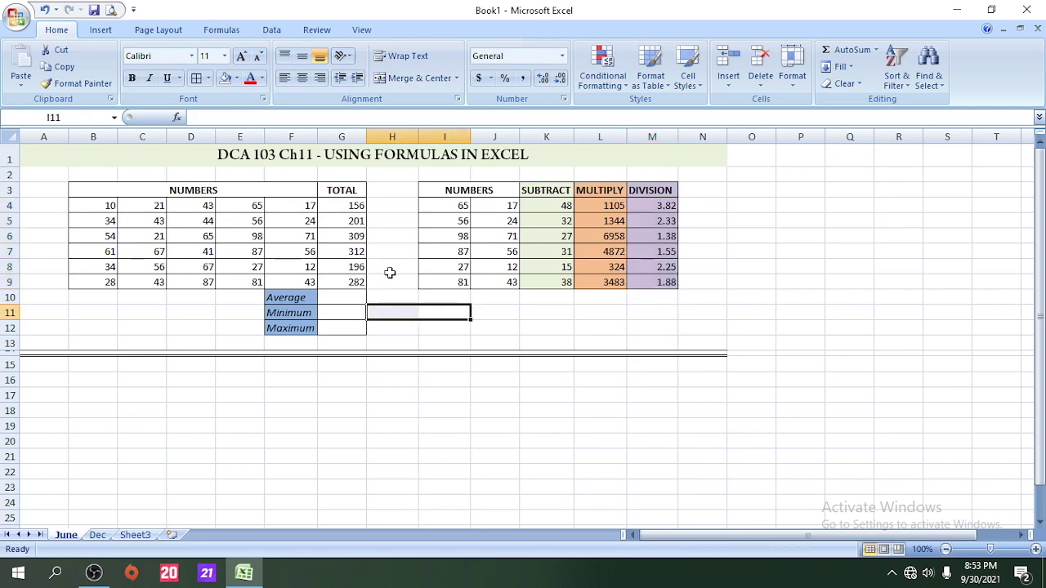
{"action": "left_click", "coordinate": [374, 205]}
{"action": "left_click", "coordinate": [335, 206]}
{"action": "left_click", "coordinate": [347, 235]}
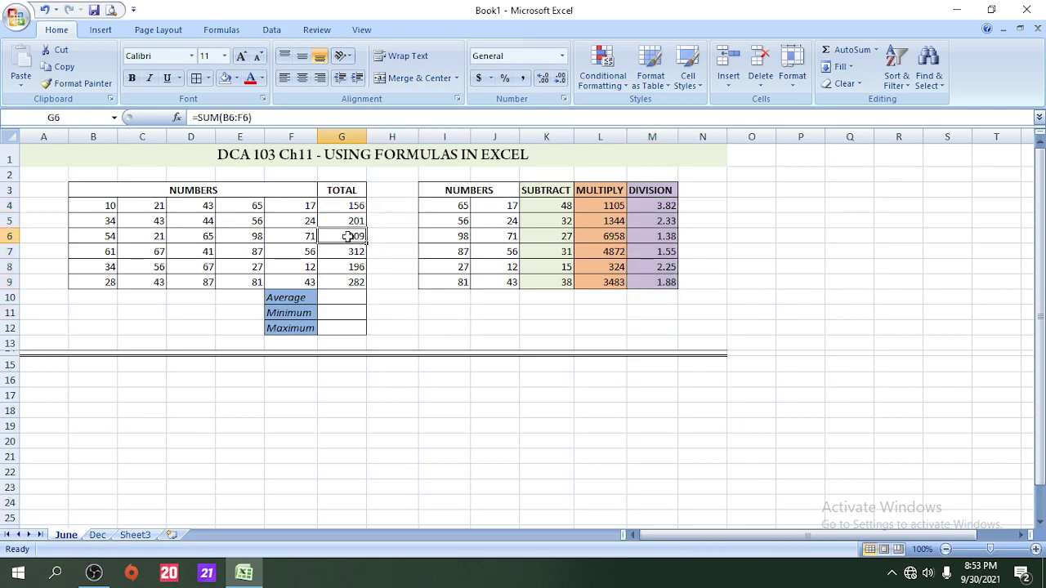
{"action": "left_click", "coordinate": [343, 219]}
{"action": "left_click", "coordinate": [341, 206]}
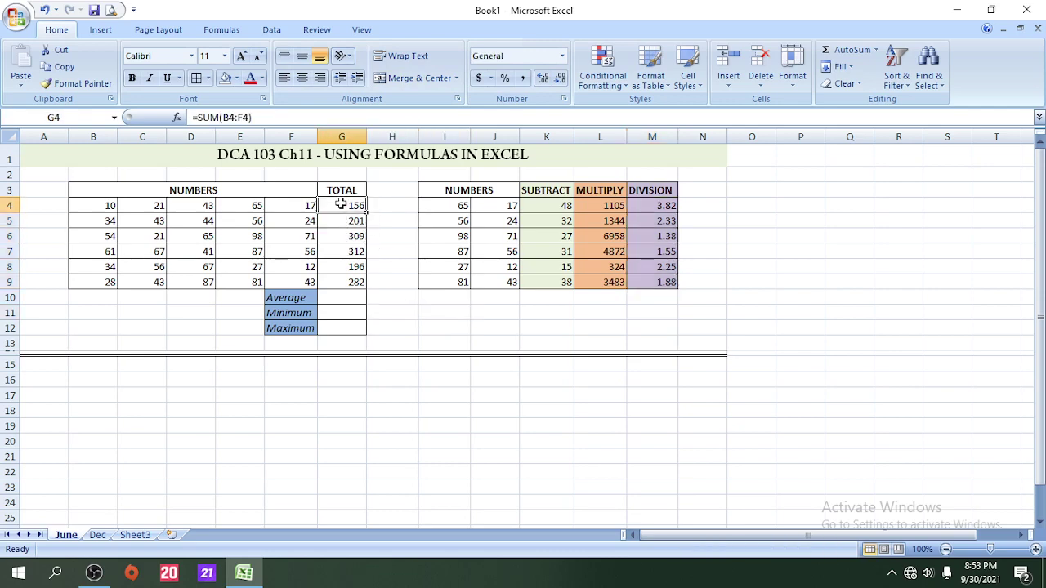
{"action": "left_click", "coordinate": [201, 205]}
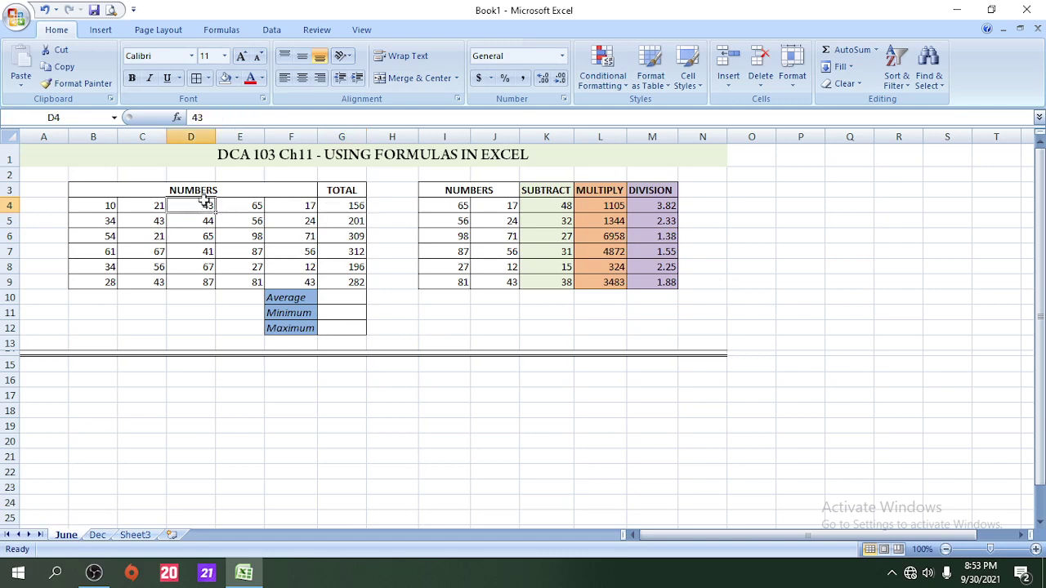
{"action": "left_click", "coordinate": [347, 204]}
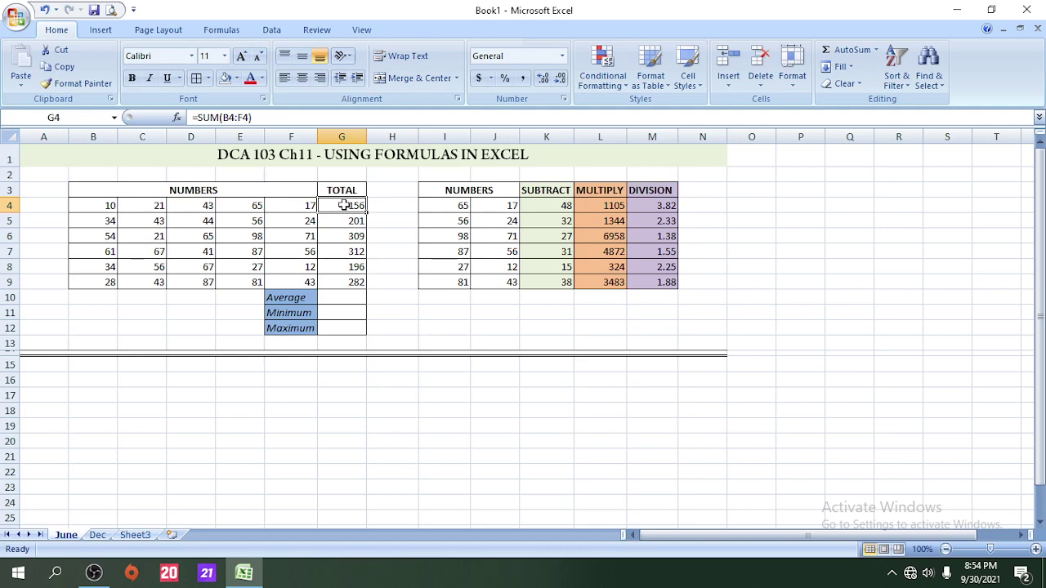
{"action": "left_click", "coordinate": [199, 205]}
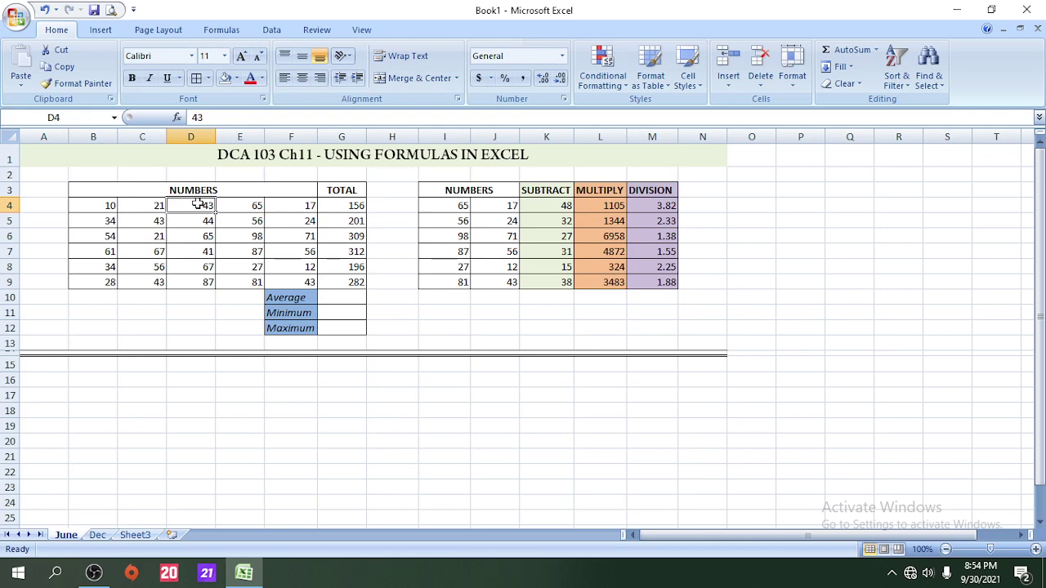
{"action": "type", "text": "96"}
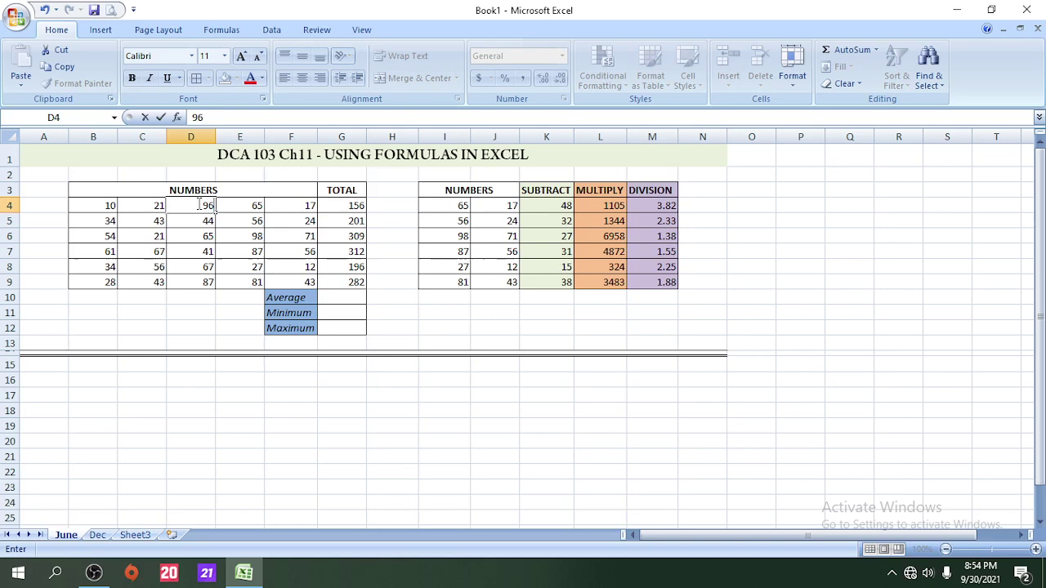
{"action": "key", "text": "Return"}
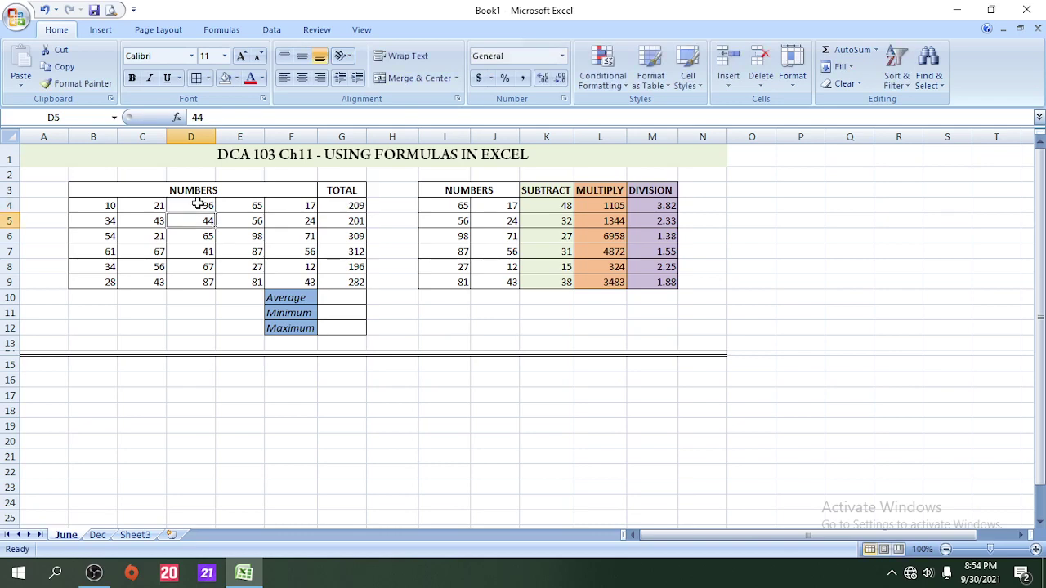
{"action": "left_click", "coordinate": [340, 206]}
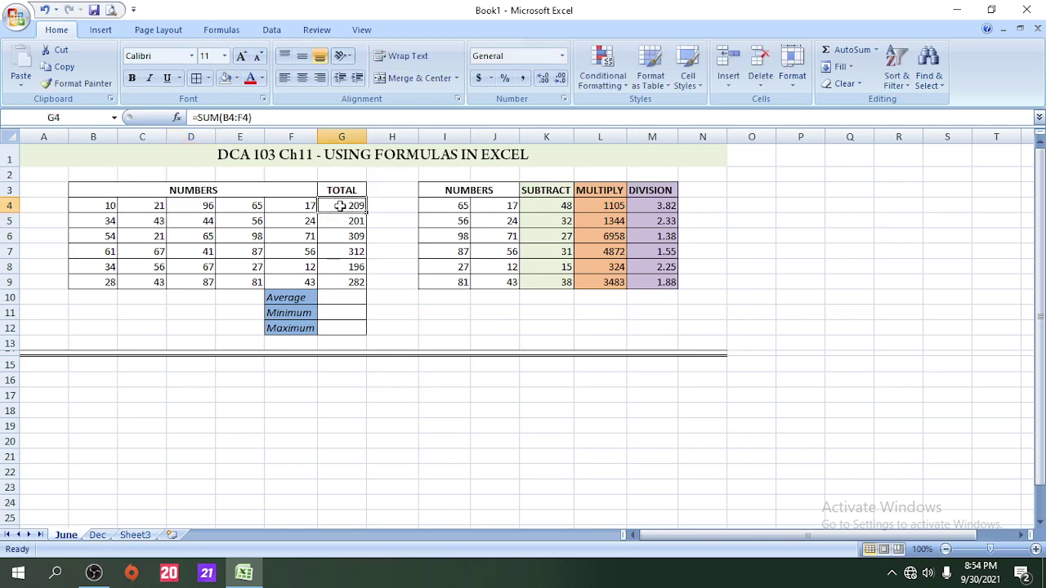
{"action": "left_click", "coordinate": [199, 206]}
{"action": "left_click", "coordinate": [343, 205]}
{"action": "left_click", "coordinate": [84, 204]}
{"action": "left_click", "coordinate": [299, 205]}
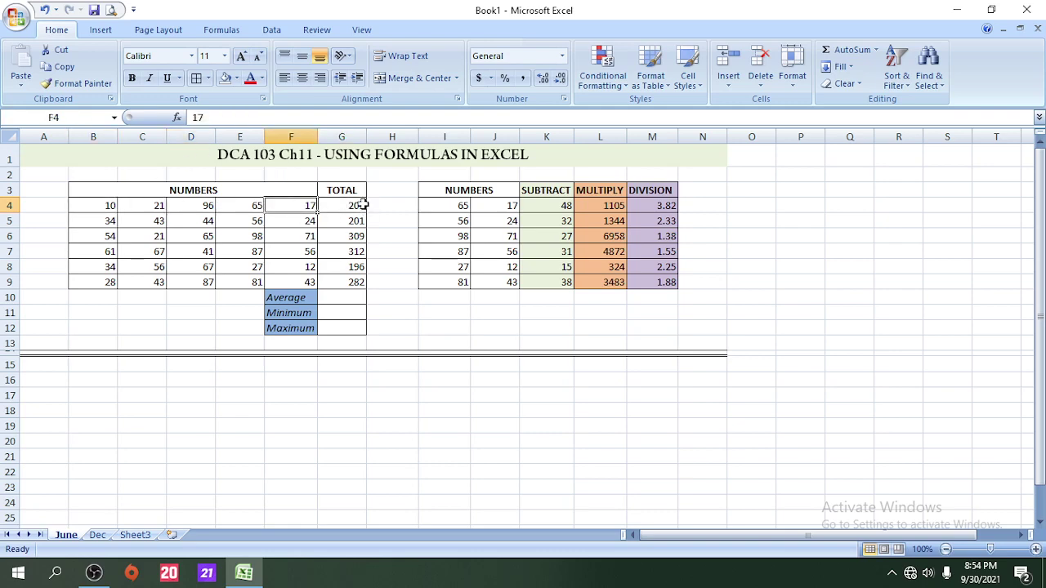
{"action": "left_click", "coordinate": [362, 206]}
{"action": "left_click", "coordinate": [204, 206]}
{"action": "left_click", "coordinate": [139, 205]}
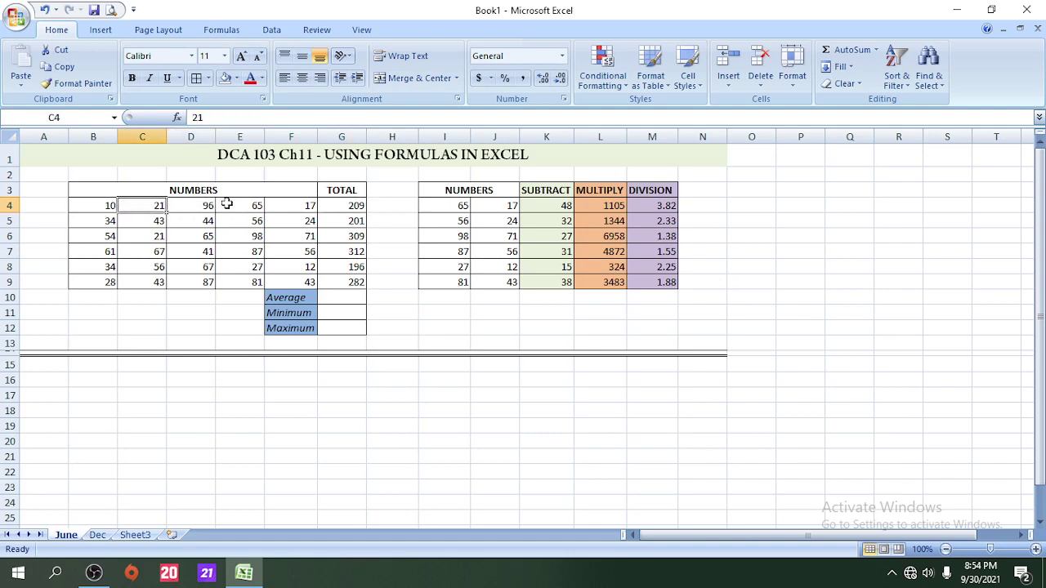
{"action": "left_click", "coordinate": [233, 204]}
{"action": "left_click", "coordinate": [204, 205]}
{"action": "left_click", "coordinate": [287, 204]}
{"action": "left_click", "coordinate": [228, 205]}
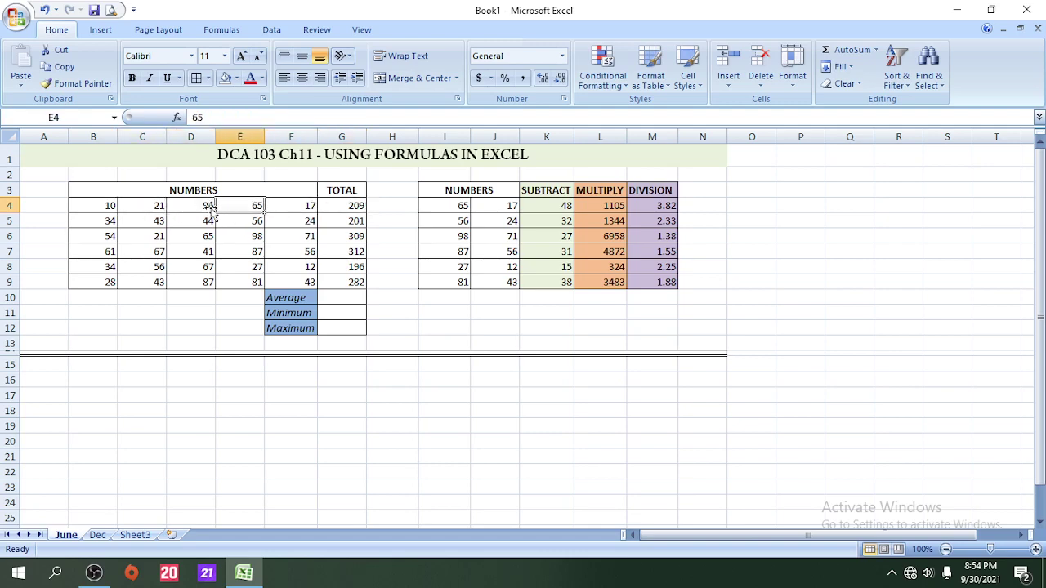
{"action": "left_click", "coordinate": [198, 206]}
{"action": "left_click", "coordinate": [151, 205]}
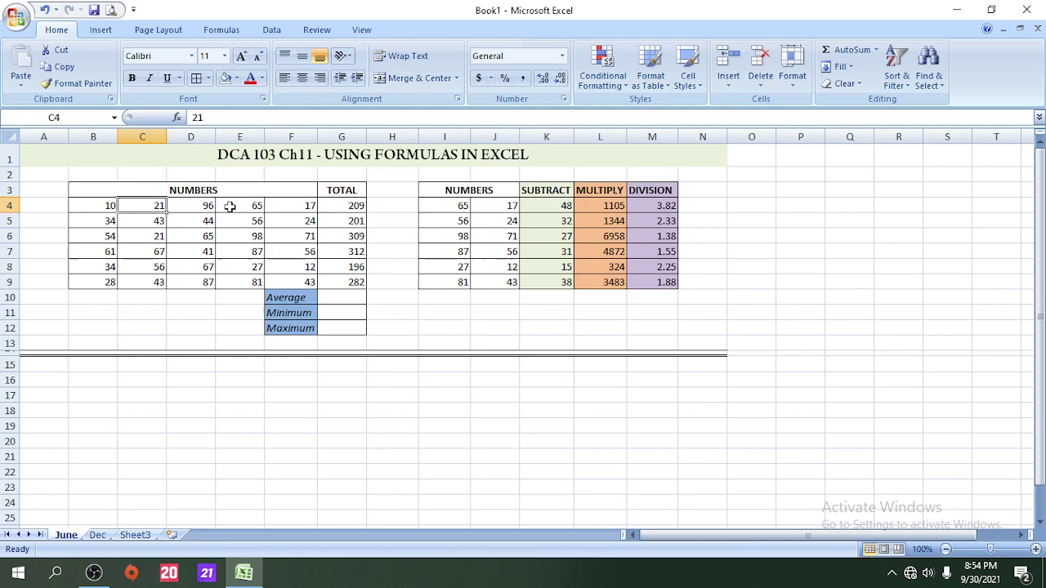
{"action": "left_click", "coordinate": [343, 206]}
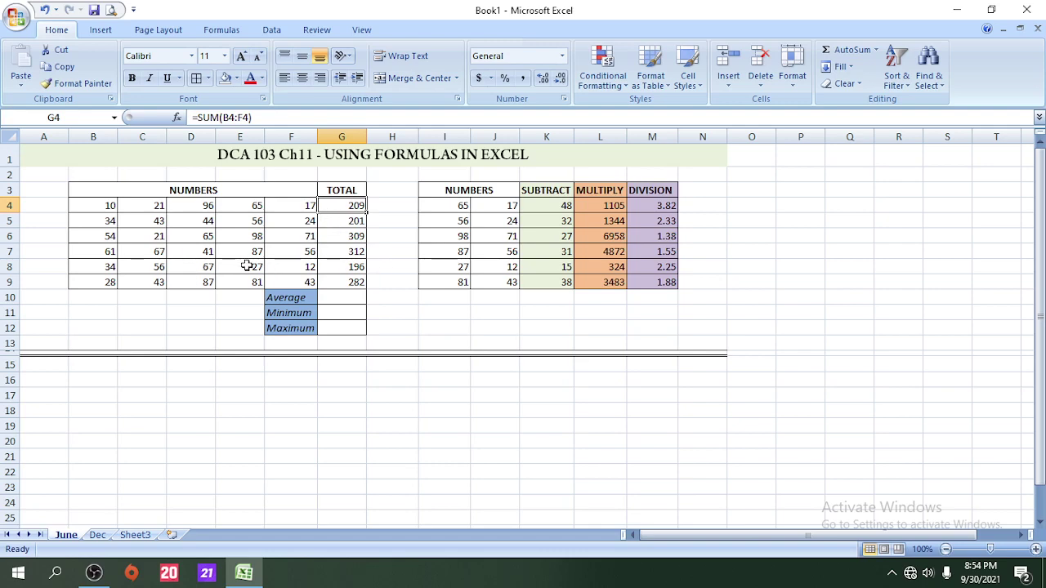
{"action": "left_click", "coordinate": [203, 265]}
{"action": "left_click", "coordinate": [156, 267]}
{"action": "left_click", "coordinate": [250, 262]}
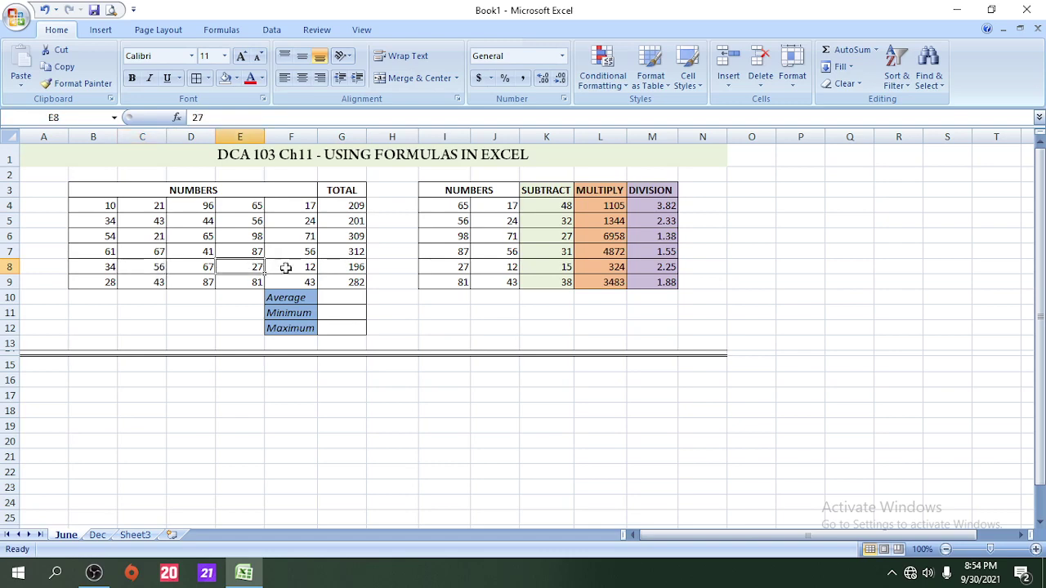
{"action": "left_click", "coordinate": [299, 263]}
{"action": "left_click", "coordinate": [223, 268]}
Enter =AVERAGE(G4:G9) in G10 to show the 251.50 average of the totals.
{"action": "left_click", "coordinate": [333, 298]}
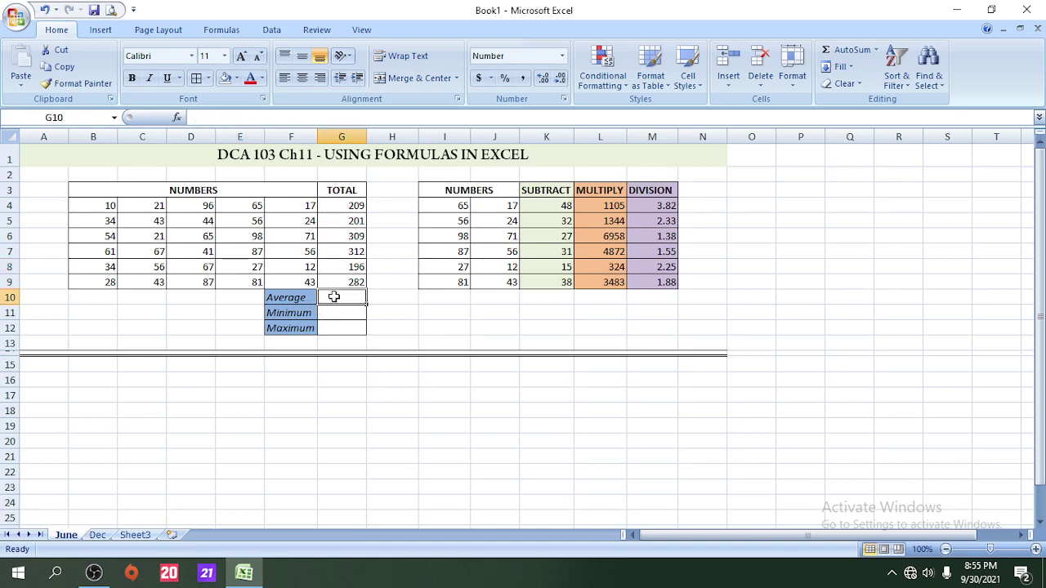
{"action": "type", "text": "=average"}
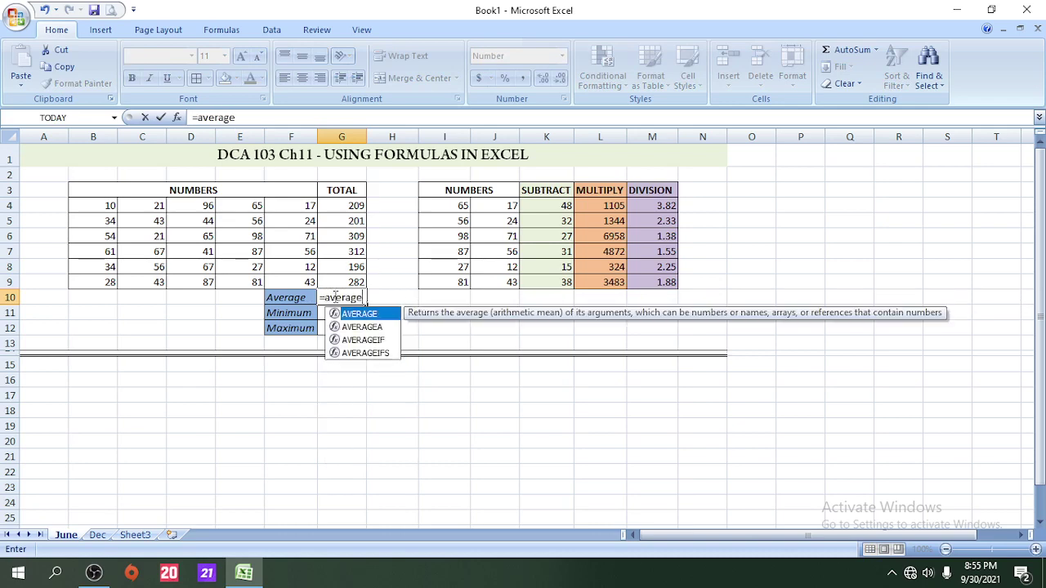
{"action": "type", "text": "("}
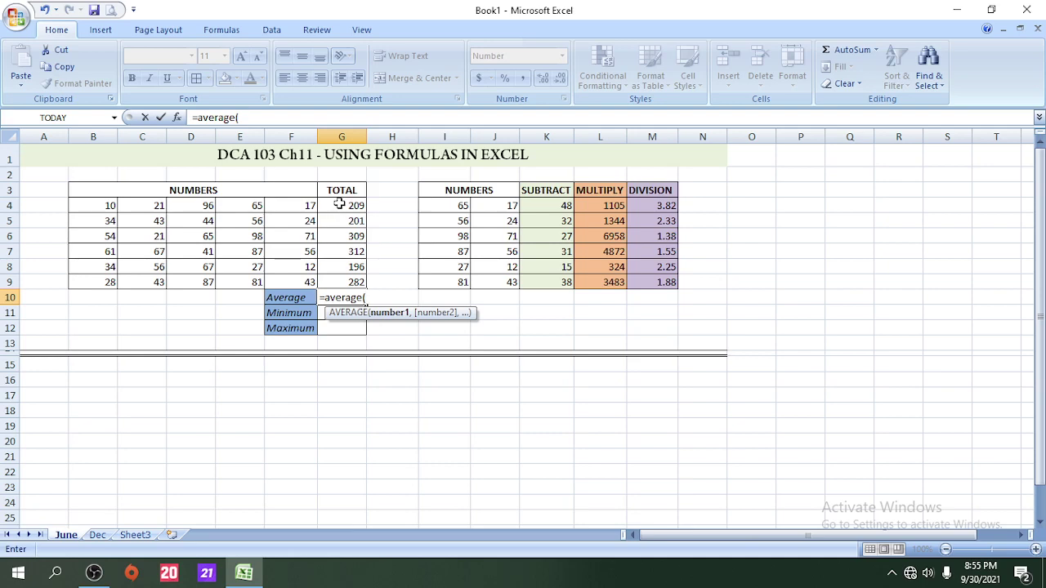
{"action": "left_click_drag", "start_coordinate": [339, 204], "coordinate": [356, 281]}
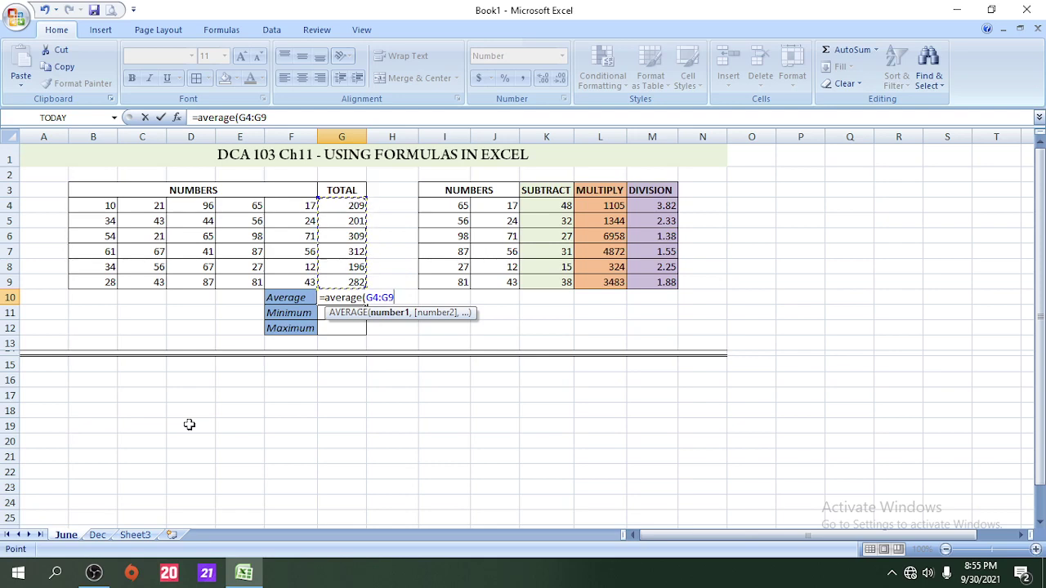
{"action": "type", "text": ")"}
{"action": "key", "text": "Return"}
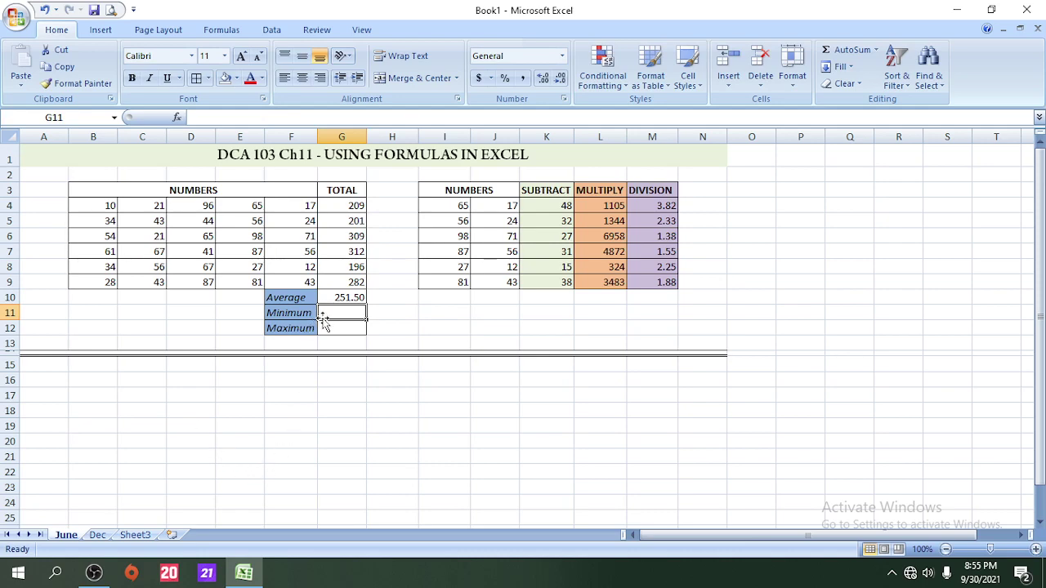
Enter =MIN(G4:G9) in the Minimum cell G11, showing 196.
{"action": "type", "text": "="}
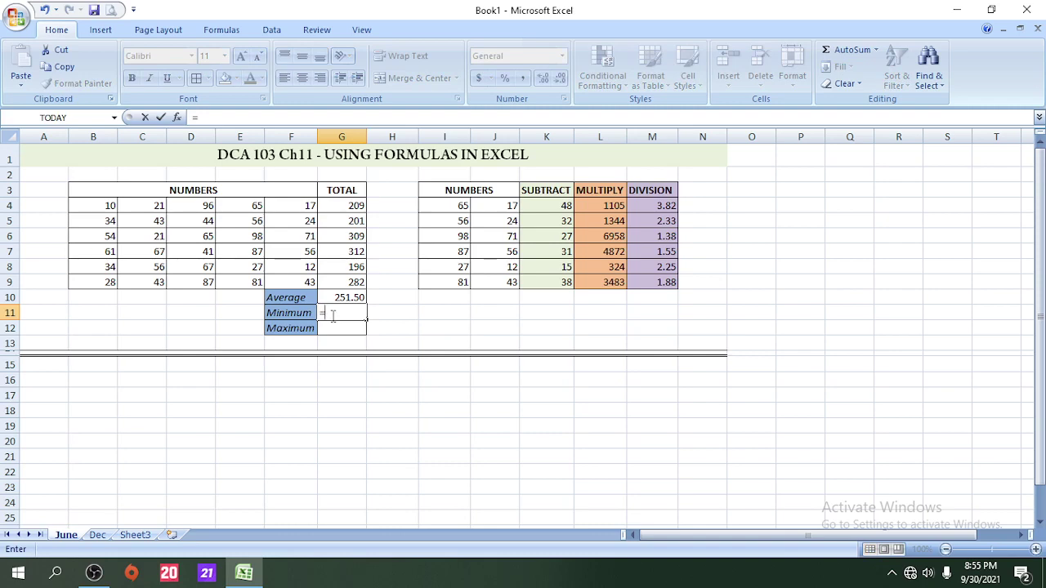
{"action": "type", "text": "min()"}
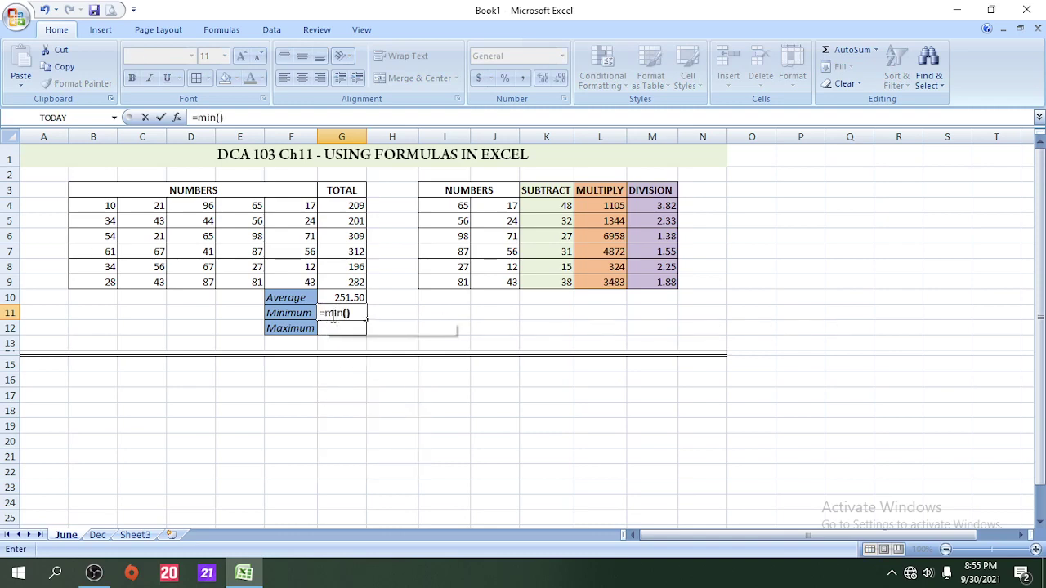
{"action": "key", "text": "BackSpace"}
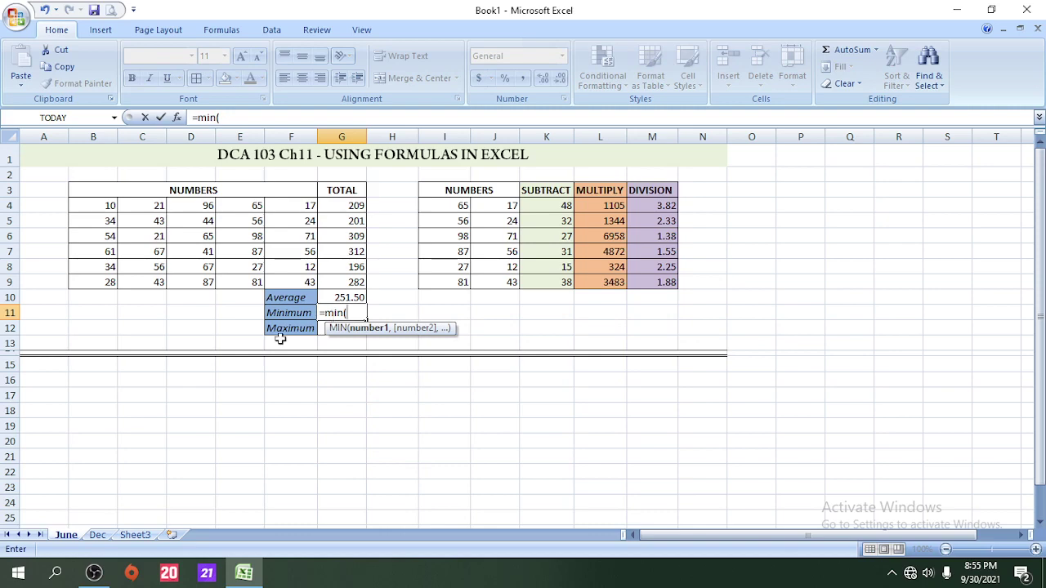
{"action": "left_click_drag", "start_coordinate": [341, 206], "coordinate": [350, 282]}
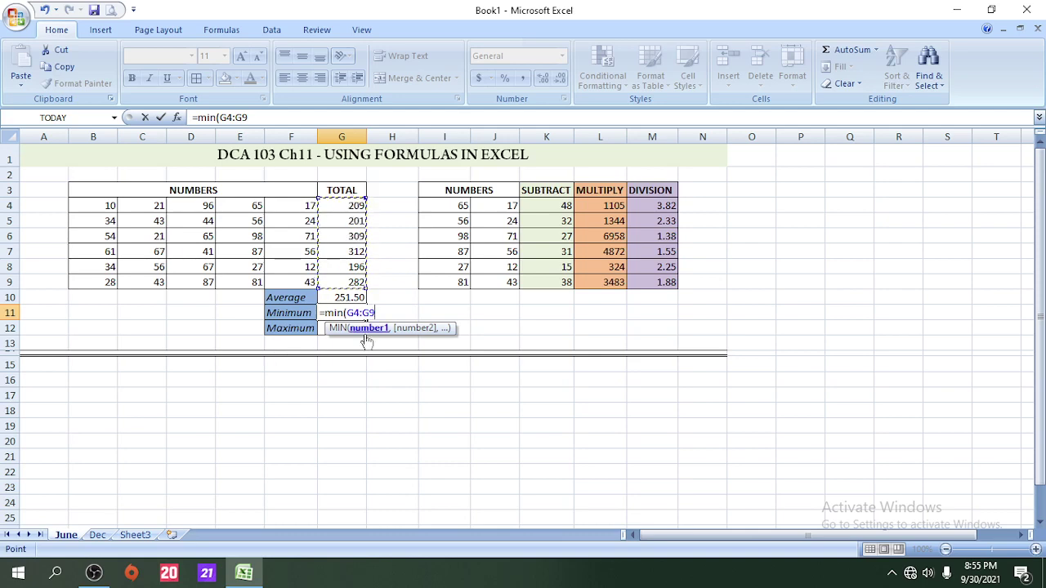
{"action": "type", "text": ")"}
{"action": "key", "text": "Return"}
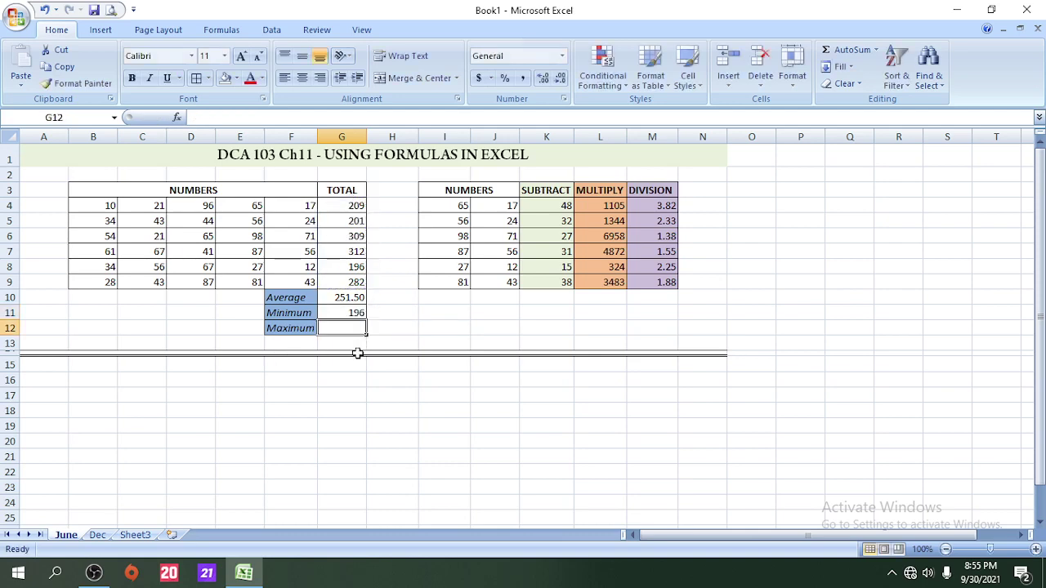
Enter =MAX(G4:G9) in the Maximum cell G12, showing 312.
{"action": "left_click", "coordinate": [352, 271]}
{"action": "left_click", "coordinate": [337, 331]}
{"action": "type", "text": "=max("}
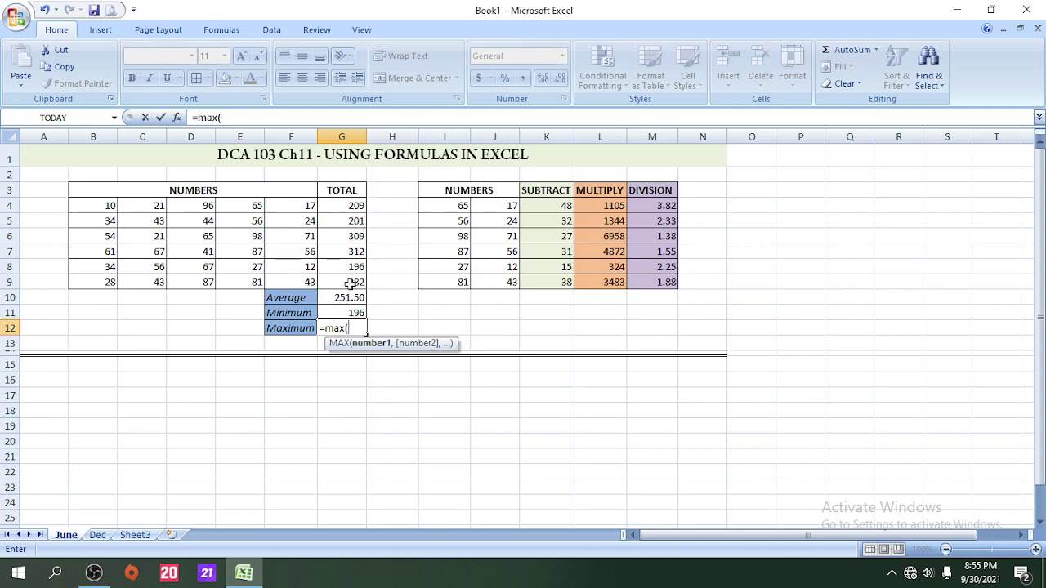
{"action": "left_click_drag", "start_coordinate": [351, 282], "coordinate": [352, 206]}
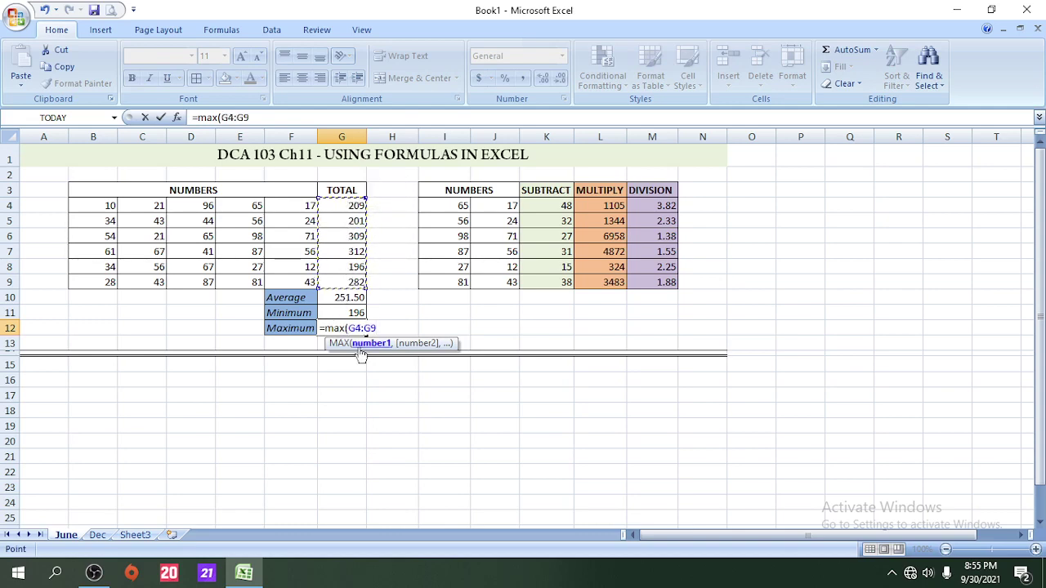
{"action": "type", "text": ")"}
{"action": "key", "text": "Return"}
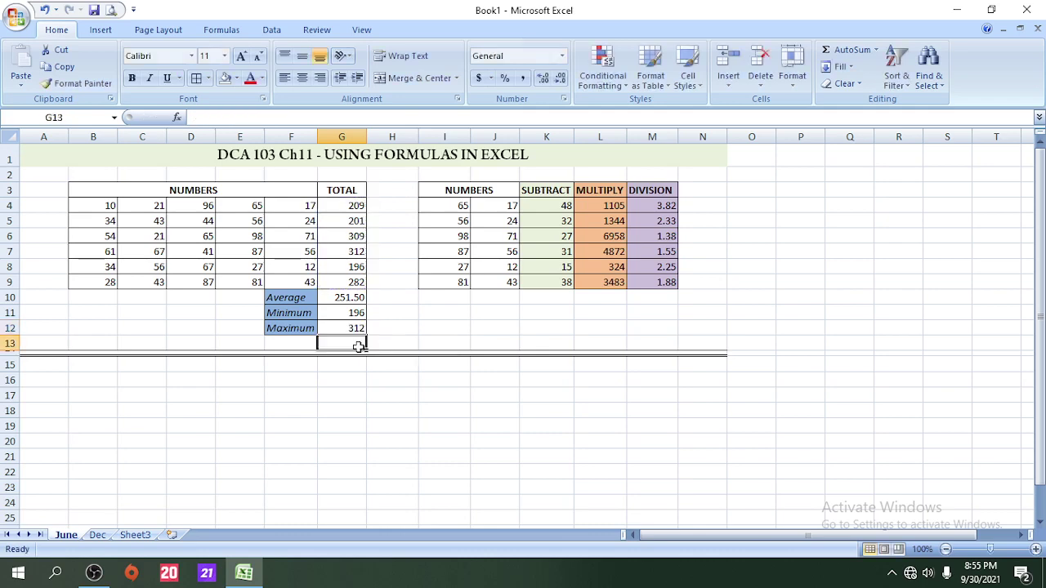
Change the G7 and G8 totals to 500 and 312, updating statistics to 302.17, 201 and 500.
{"action": "left_click", "coordinate": [358, 331]}
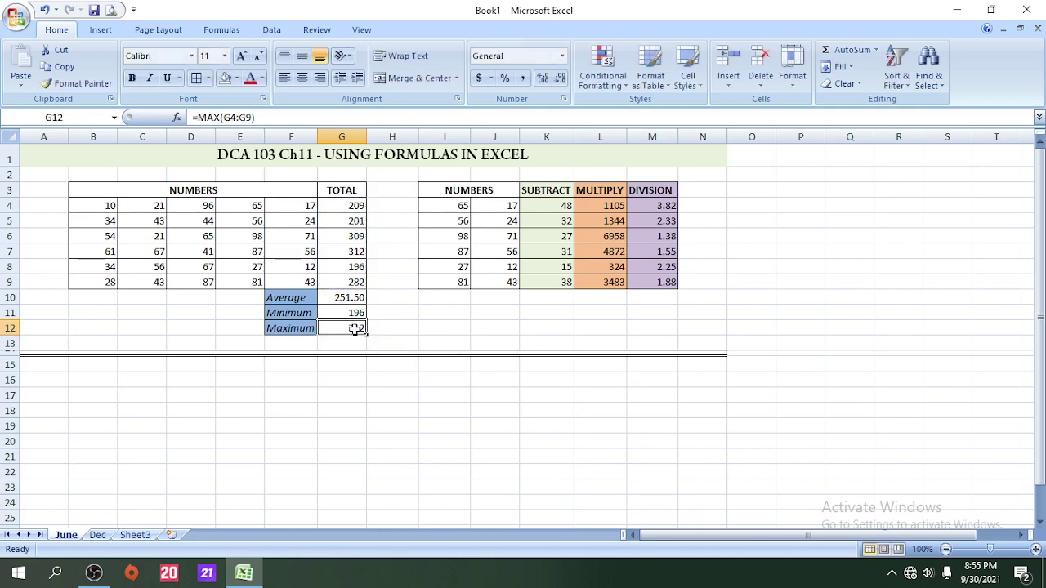
{"action": "left_click", "coordinate": [347, 296]}
{"action": "left_click", "coordinate": [350, 254]}
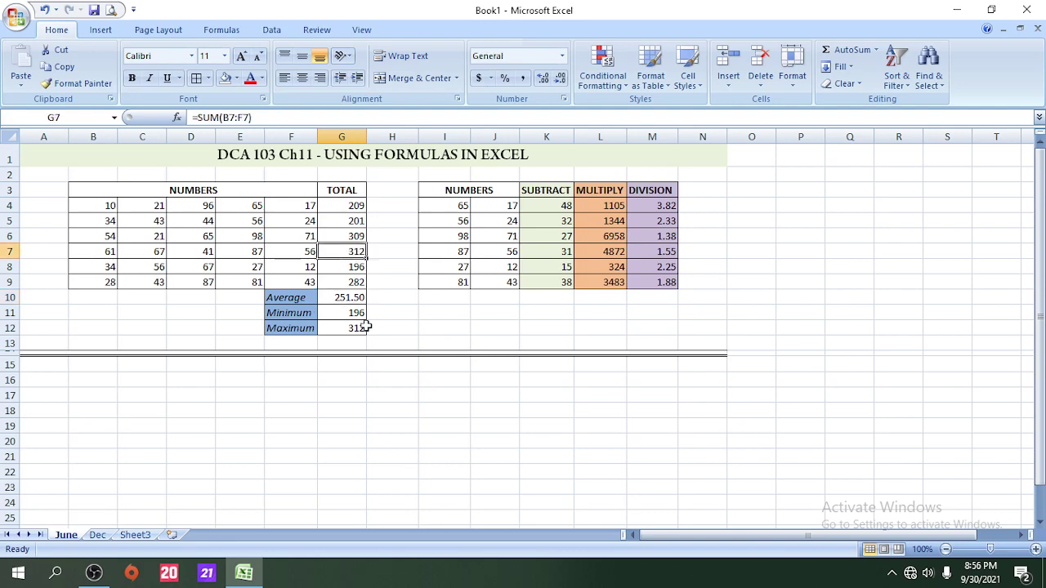
{"action": "type", "text": "500"}
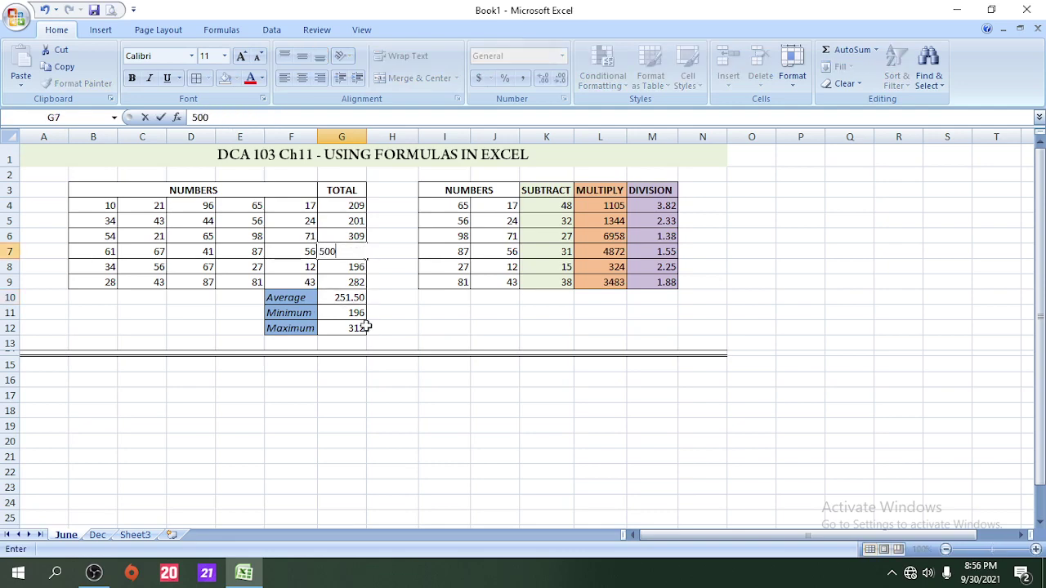
{"action": "key", "text": "Return"}
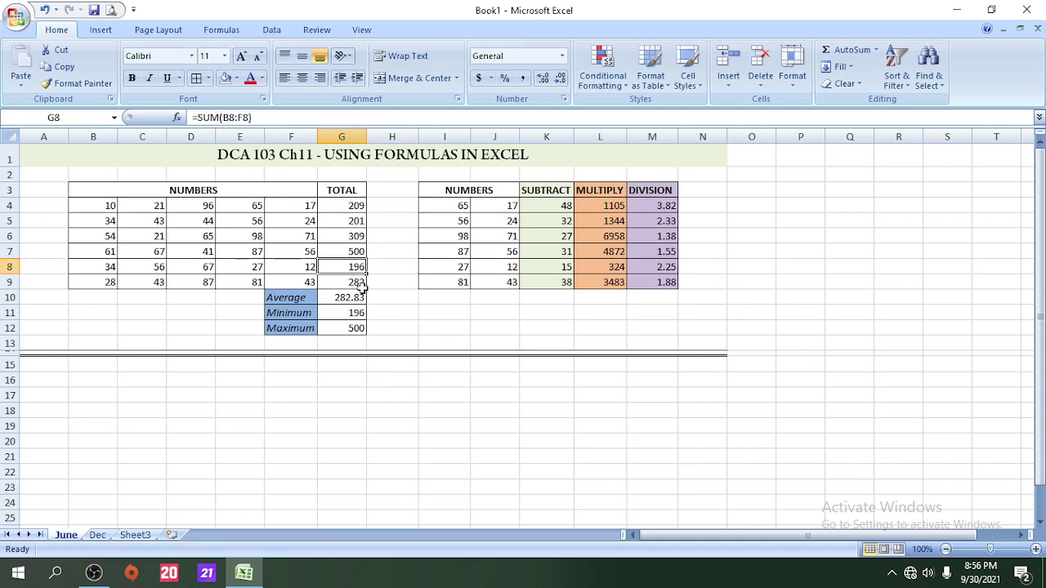
{"action": "type", "text": "31"}
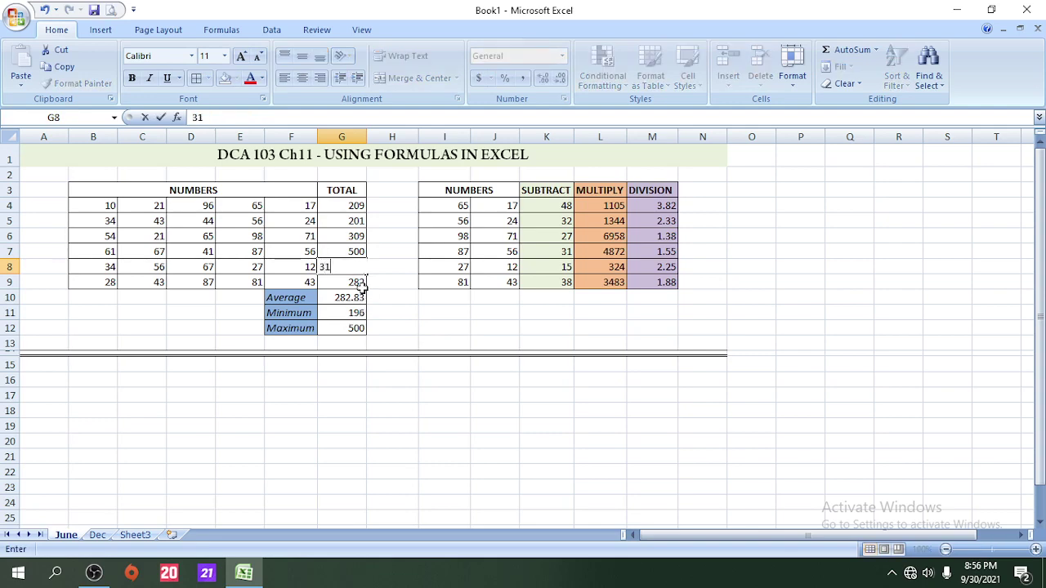
{"action": "type", "text": "2"}
{"action": "key", "text": "Return"}
{"action": "left_click", "coordinate": [431, 311]}
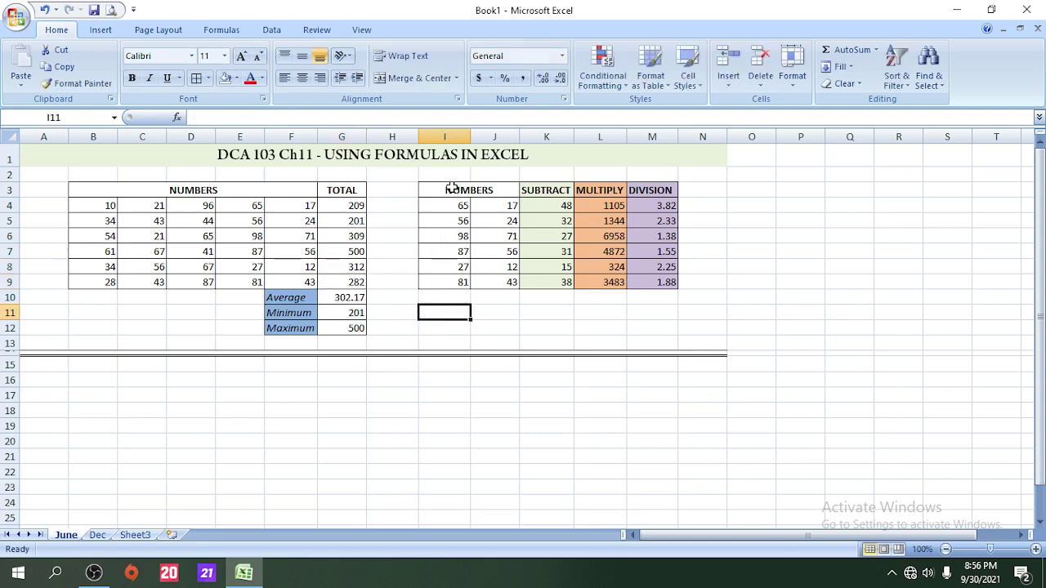
{"action": "left_click", "coordinate": [460, 207]}
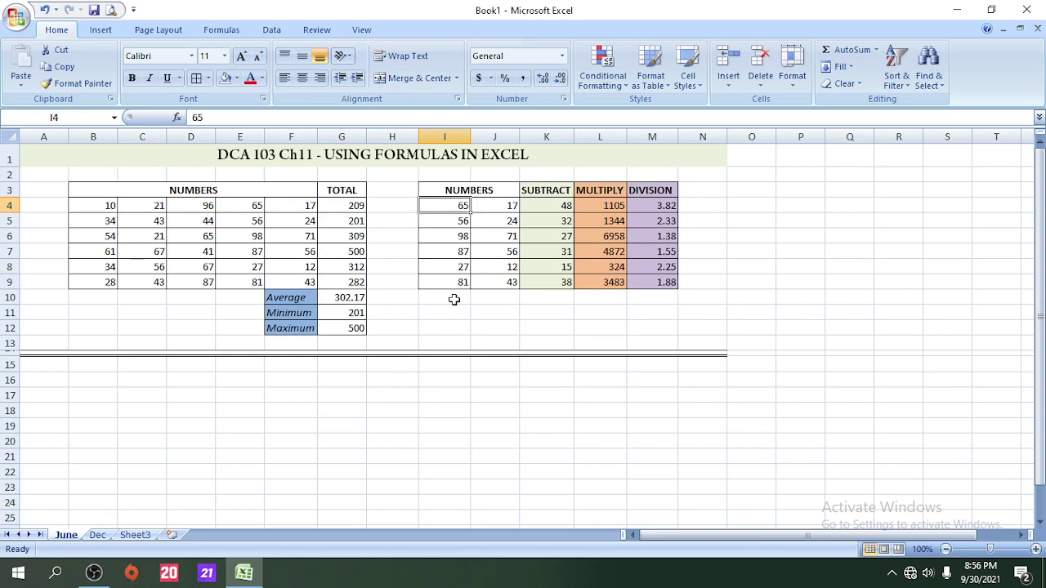
Browse the Financial, Logical, Text, Lookup & Reference, Math & Trig and More Functions lists.
{"action": "left_click", "coordinate": [219, 29]}
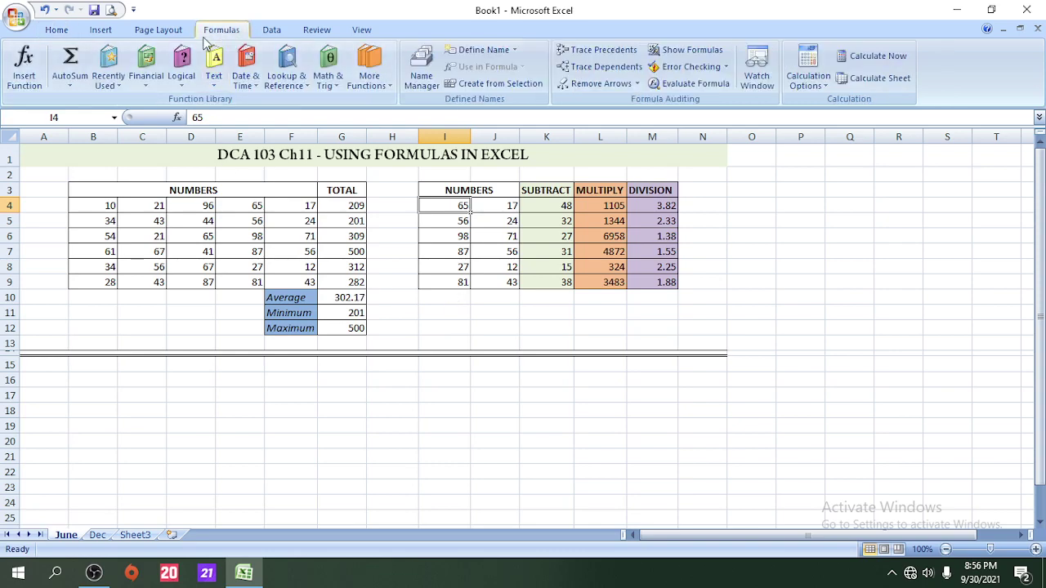
{"action": "left_click", "coordinate": [144, 78]}
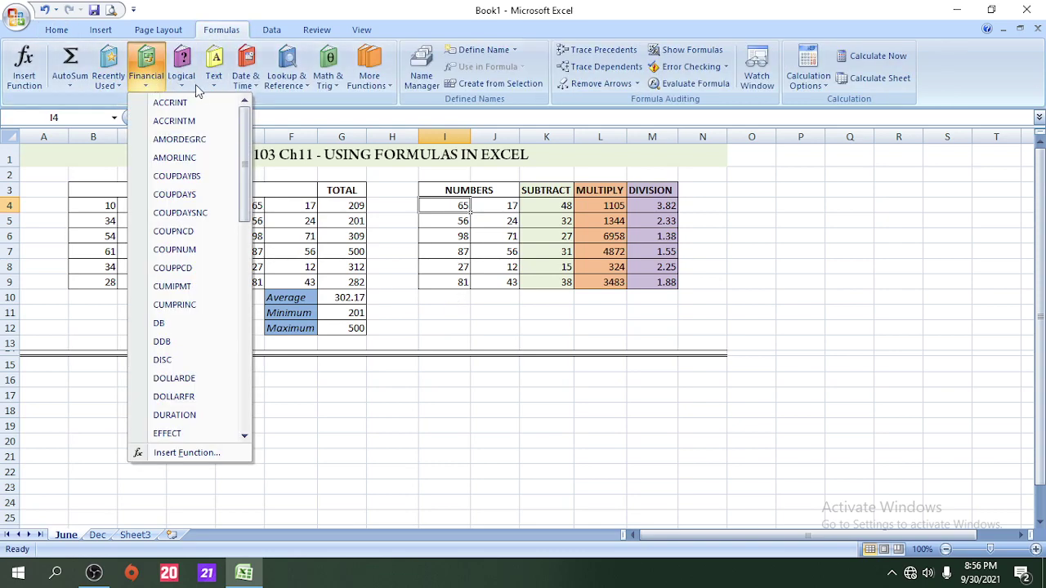
{"action": "left_click", "coordinate": [184, 85]}
{"action": "left_click", "coordinate": [220, 85]}
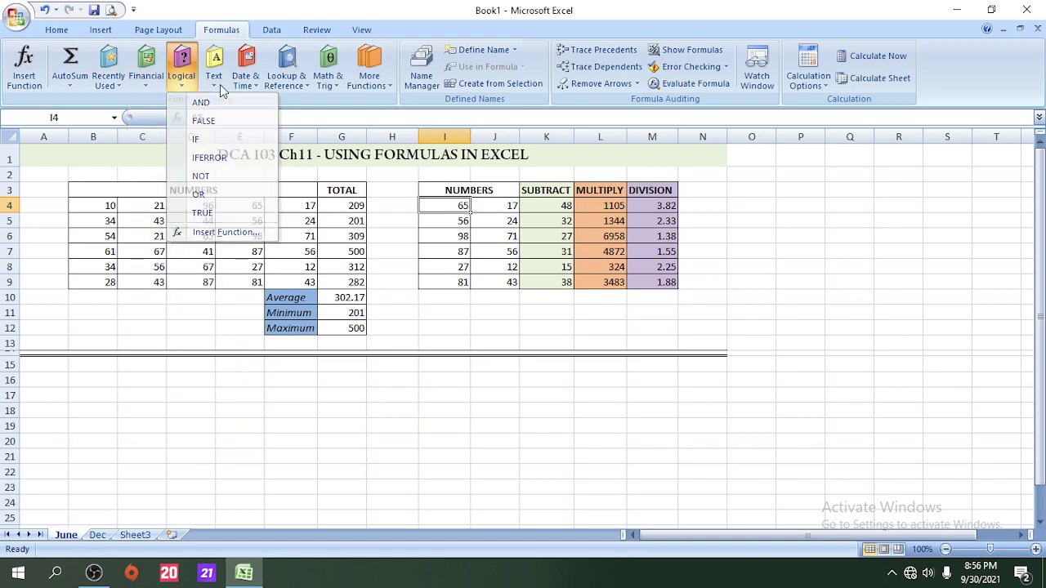
{"action": "left_click", "coordinate": [280, 84]}
{"action": "left_click", "coordinate": [328, 82]}
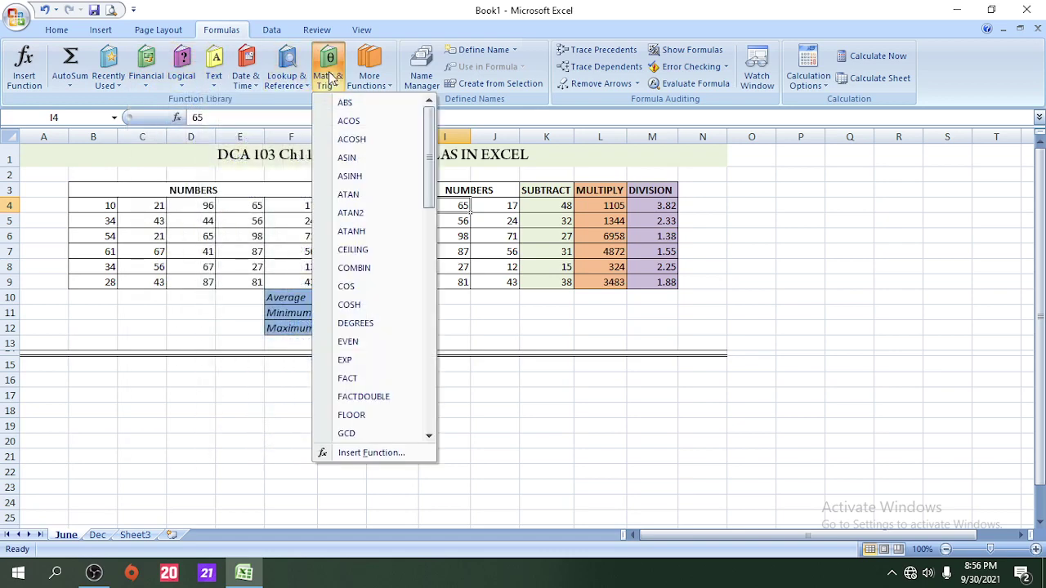
{"action": "left_click", "coordinate": [372, 81]}
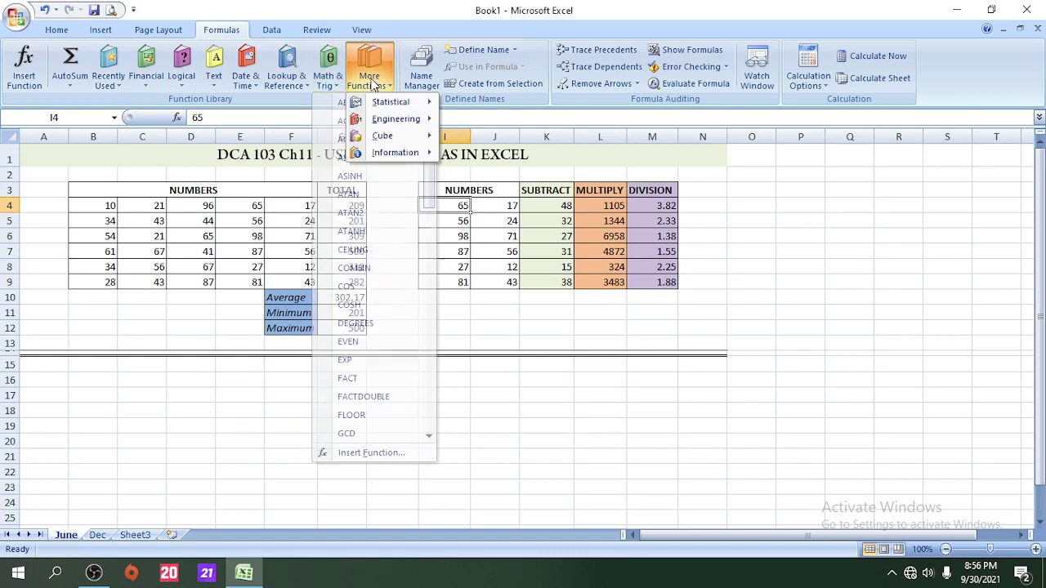
{"action": "mouse_move", "coordinate": [408, 104]}
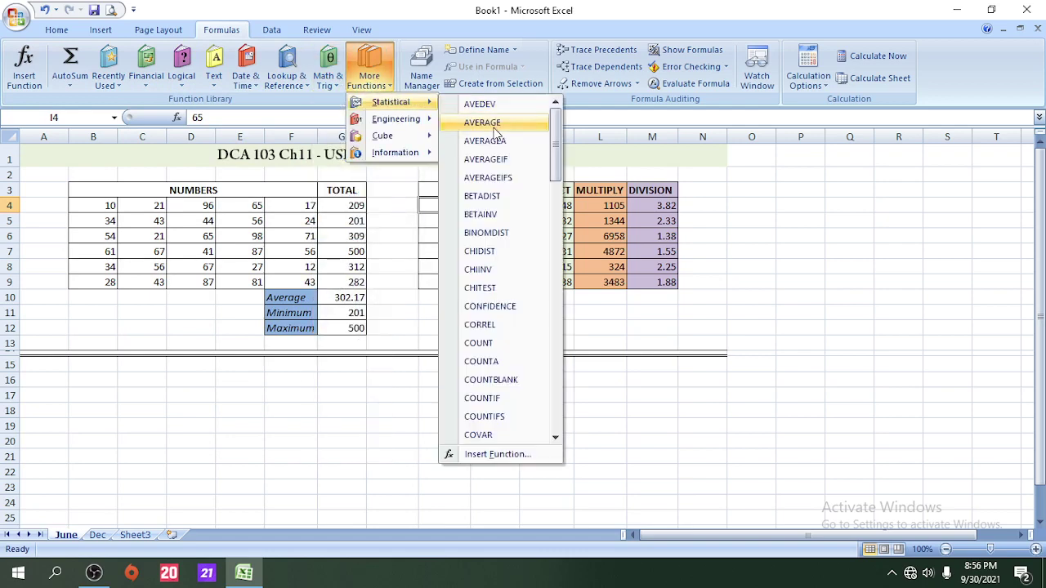
{"action": "left_click", "coordinate": [327, 82]}
Close the function lists and check the MAX formula in G12 and the SUM totals in G4 and G6.
{"action": "left_click", "coordinate": [259, 362]}
{"action": "left_click", "coordinate": [346, 328]}
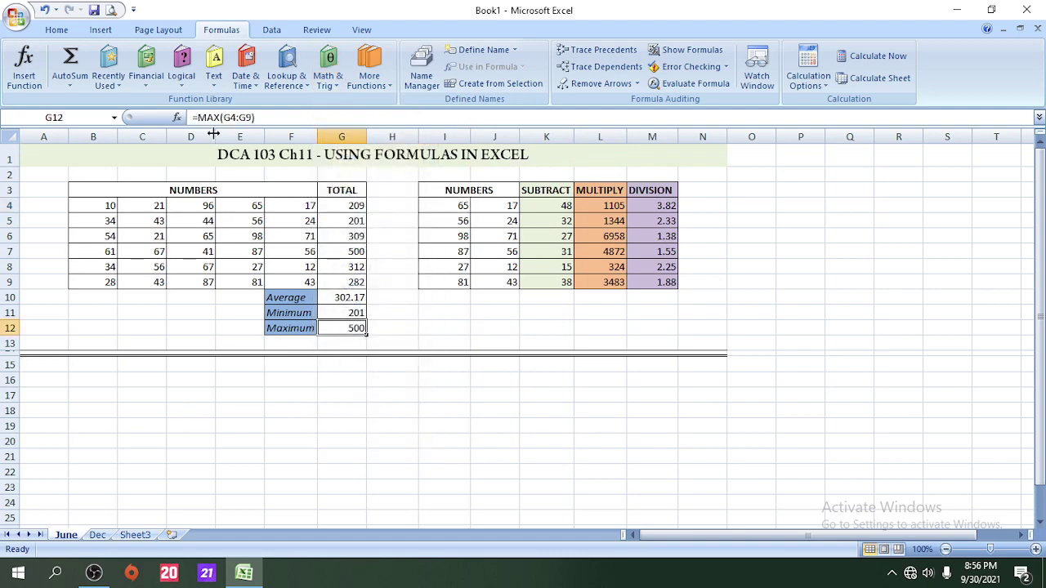
{"action": "left_click", "coordinate": [342, 209]}
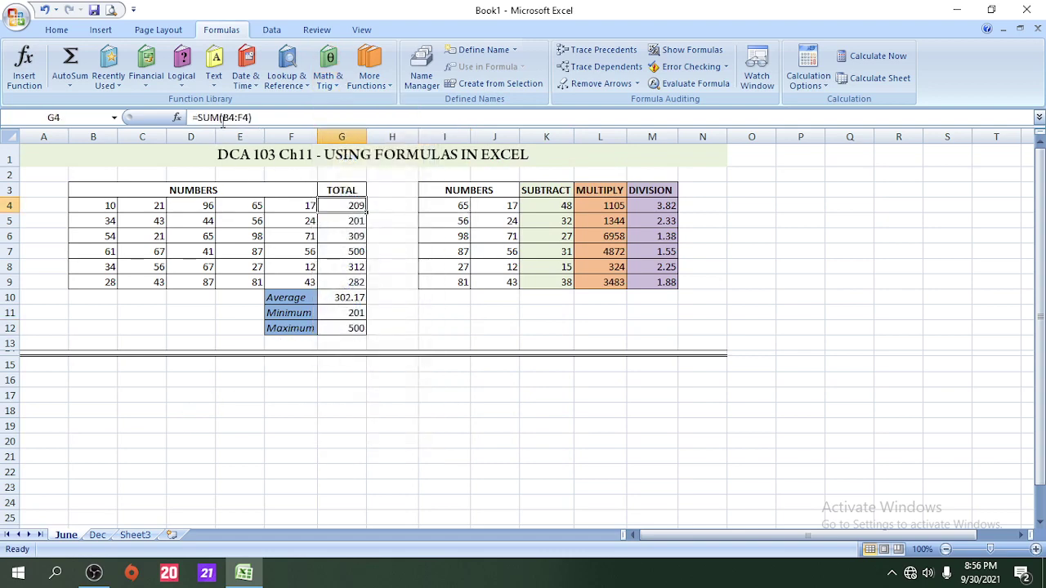
{"action": "left_click", "coordinate": [327, 234]}
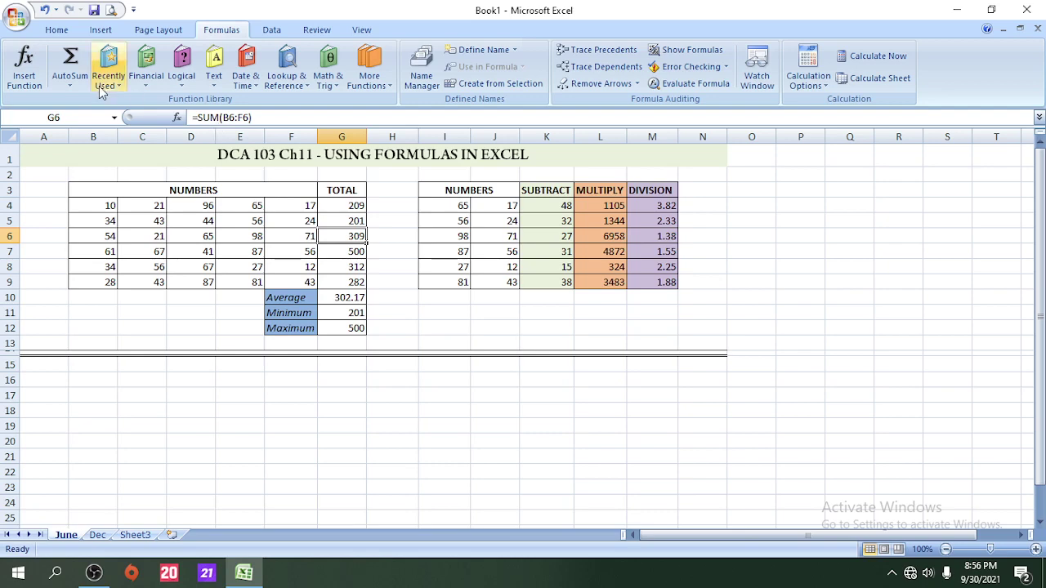
{"action": "left_click", "coordinate": [24, 70]}
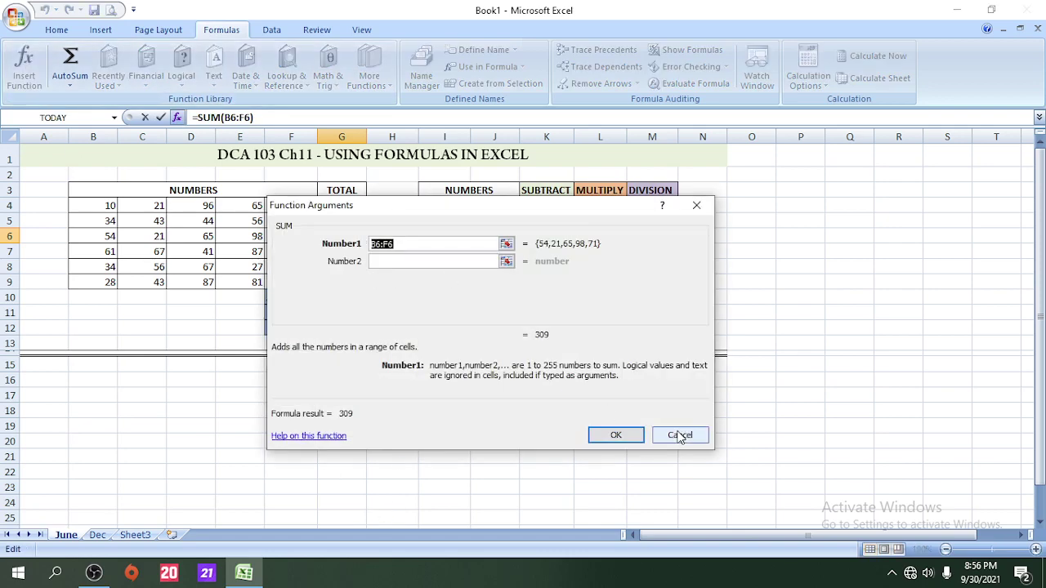
{"action": "left_click", "coordinate": [697, 205]}
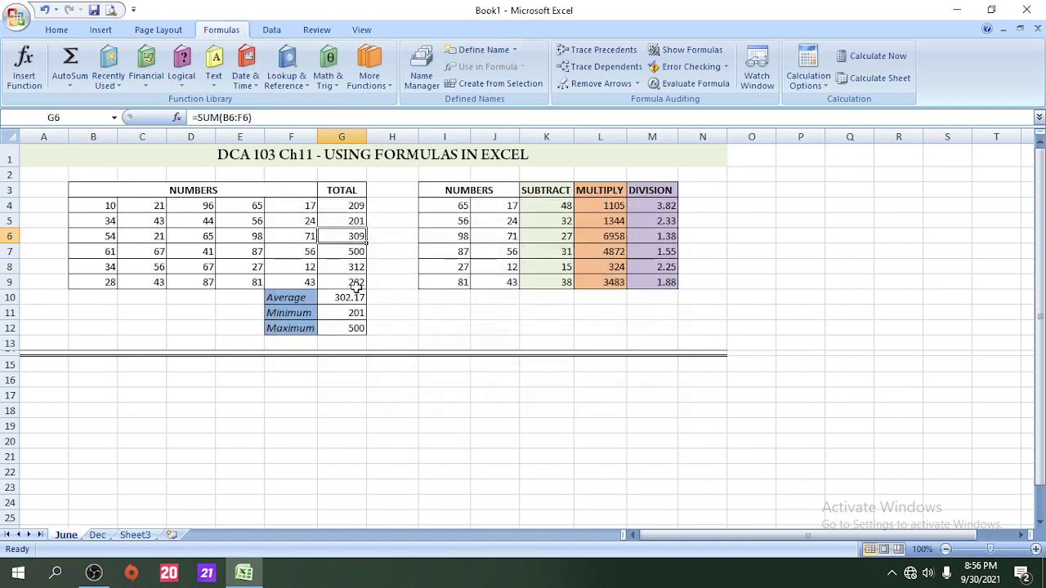
{"action": "left_click", "coordinate": [435, 326]}
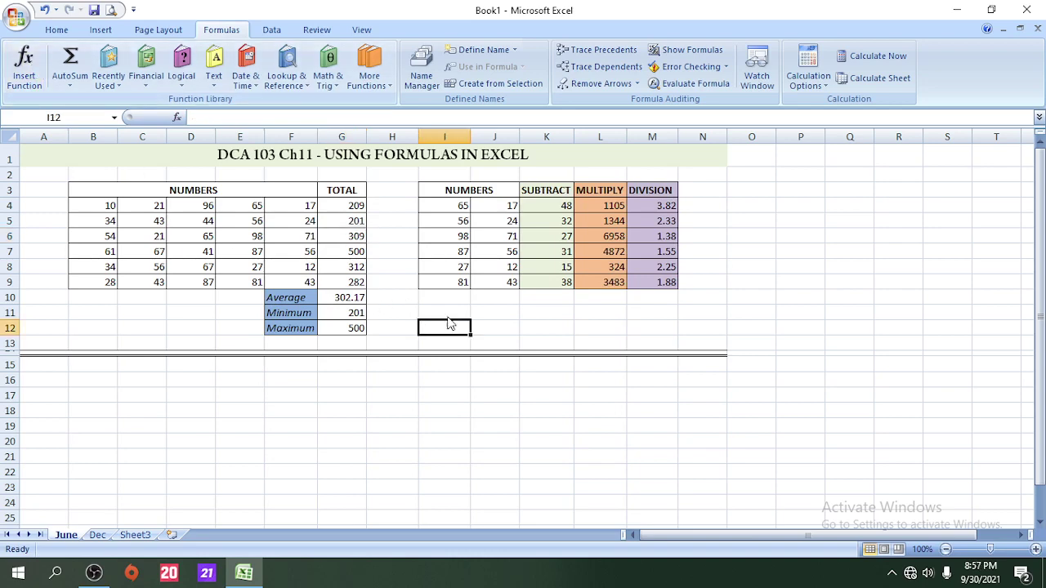
{"action": "left_click", "coordinate": [24, 70]}
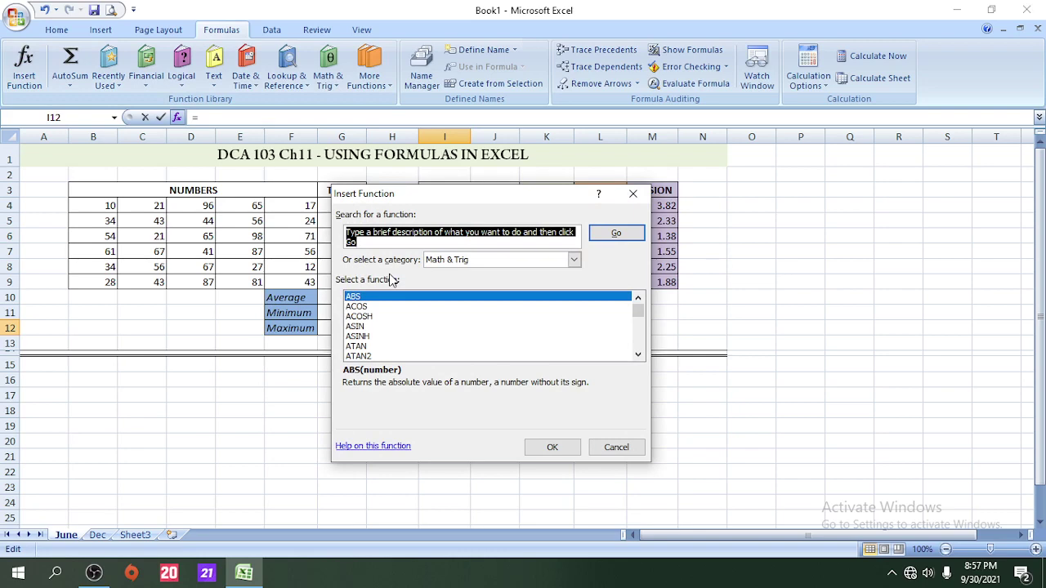
{"action": "type", "text": "ave"}
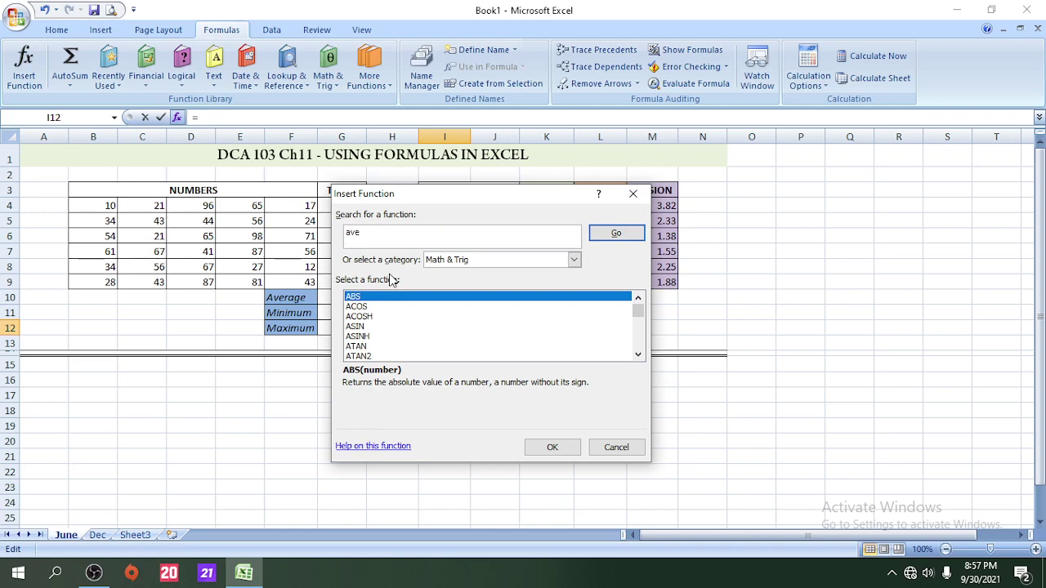
{"action": "type", "text": "rage"}
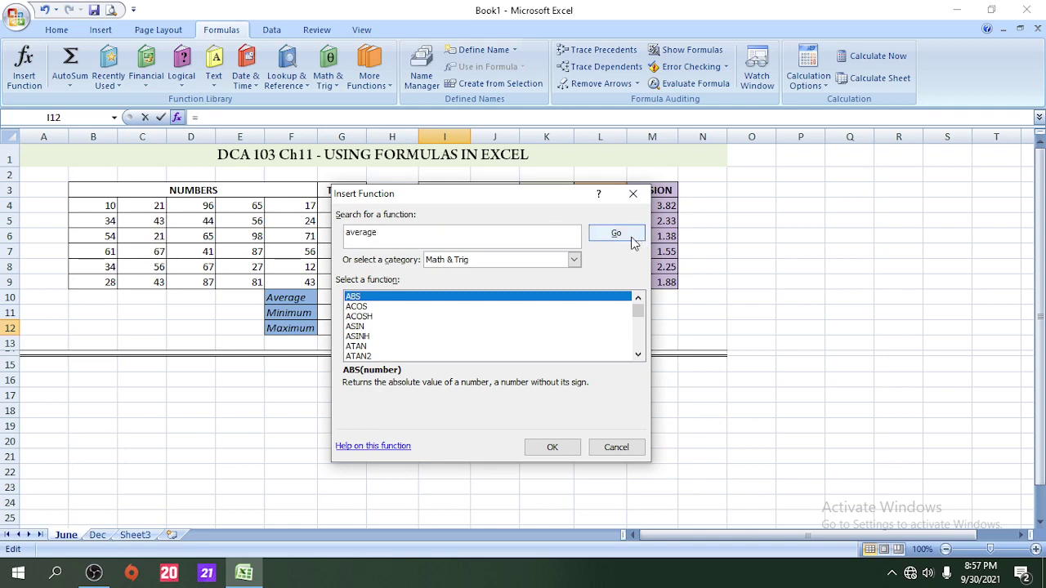
{"action": "left_click", "coordinate": [616, 235]}
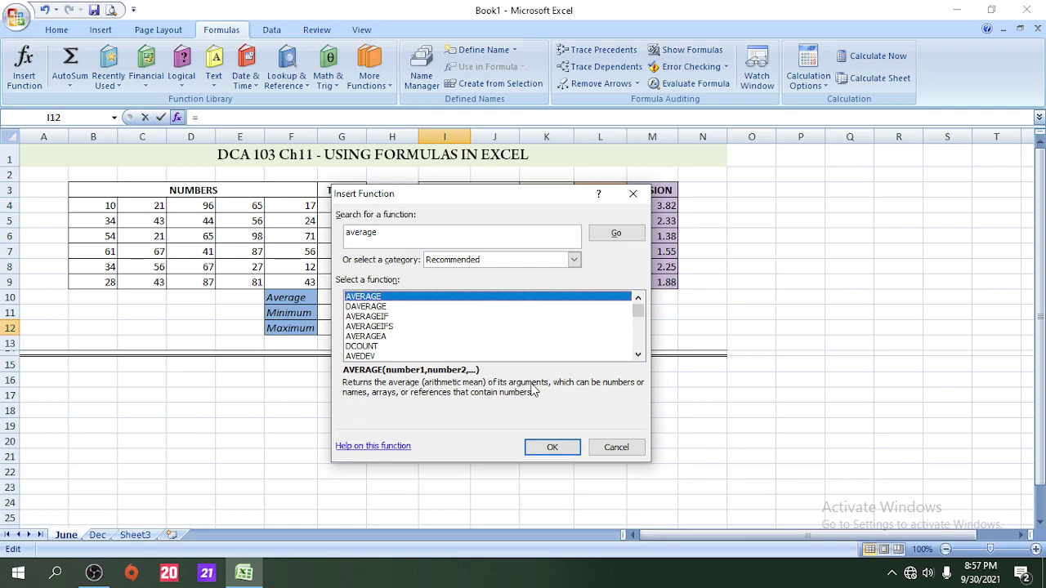
{"action": "left_click", "coordinate": [622, 447]}
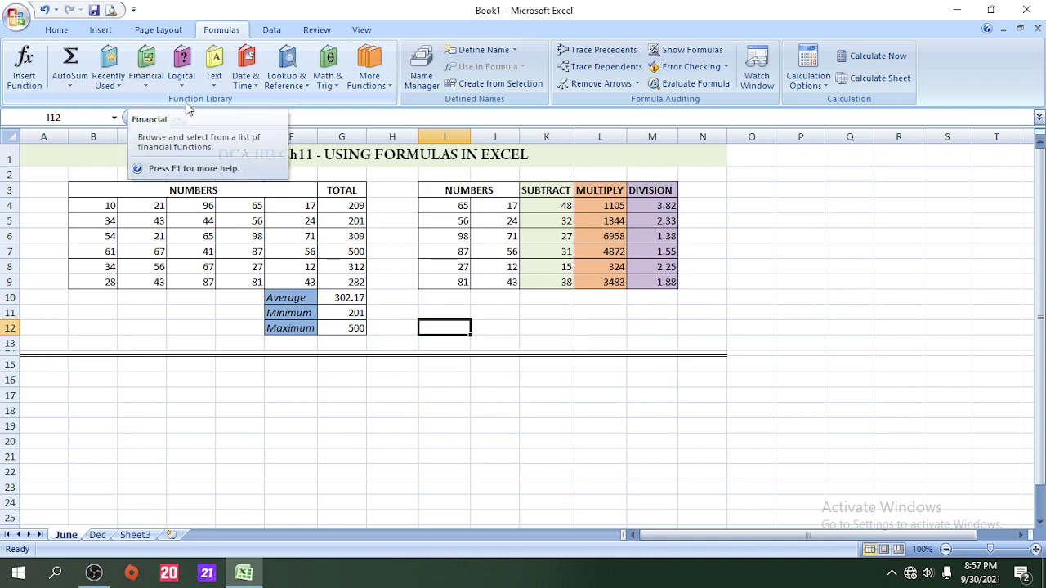
Look through the Lookup & Reference and Financial function lists, then return to the Home ribbon.
{"action": "left_click", "coordinate": [304, 82]}
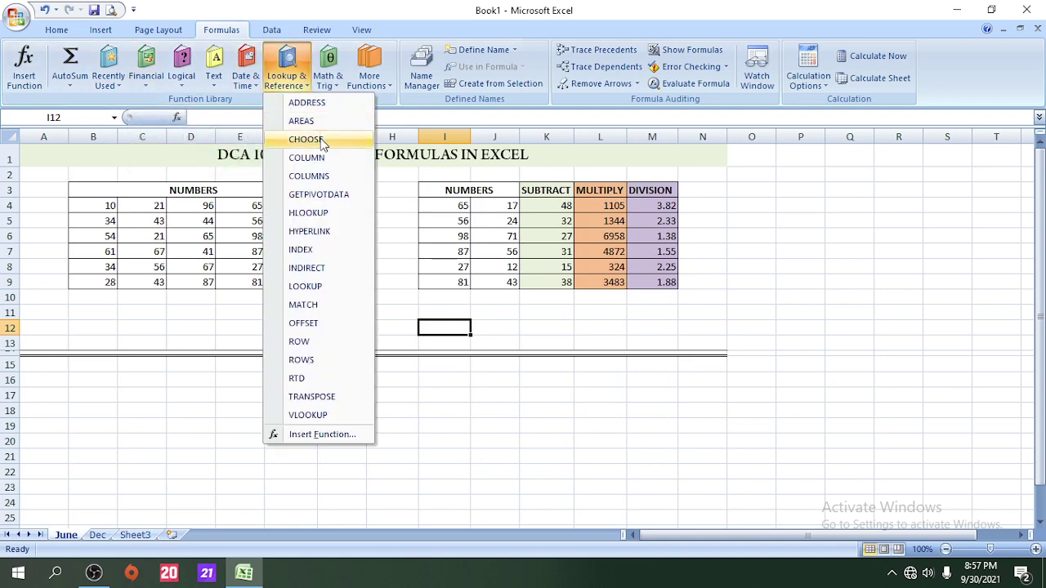
{"action": "mouse_move", "coordinate": [360, 87]}
{"action": "mouse_move", "coordinate": [285, 82]}
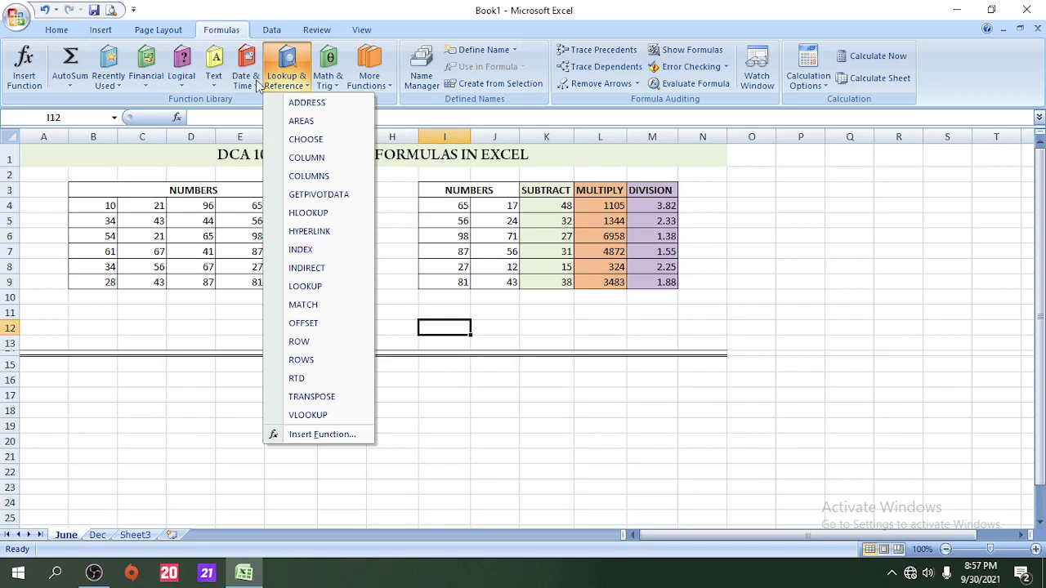
{"action": "mouse_move", "coordinate": [181, 78]}
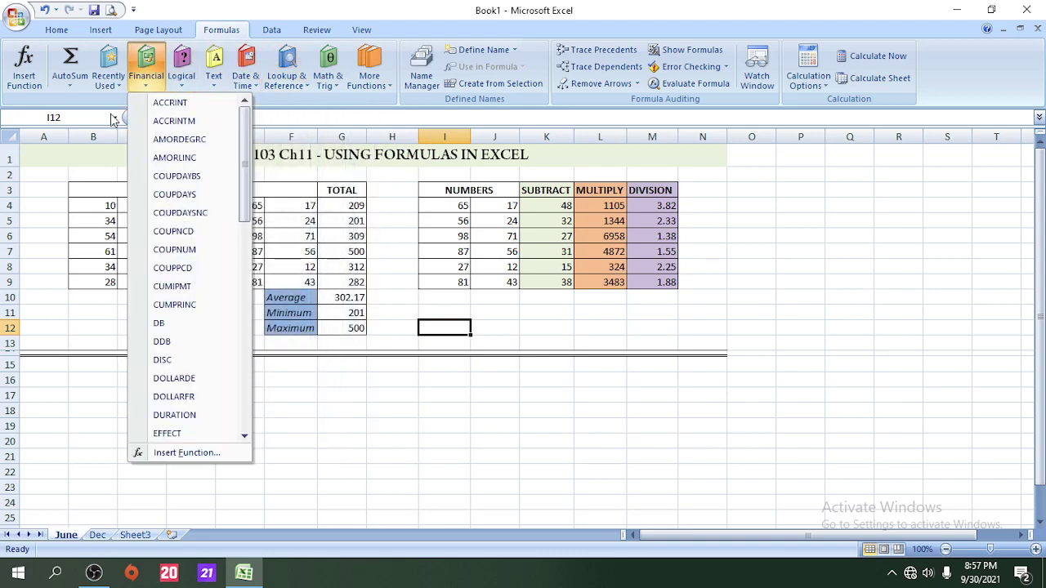
{"action": "left_click", "coordinate": [216, 10]}
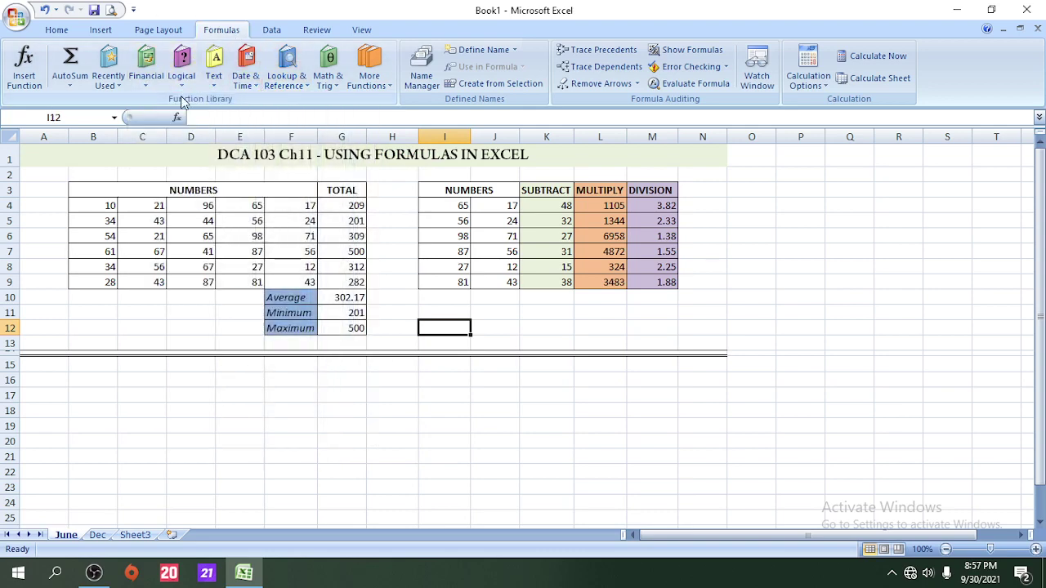
{"action": "left_click", "coordinate": [57, 31]}
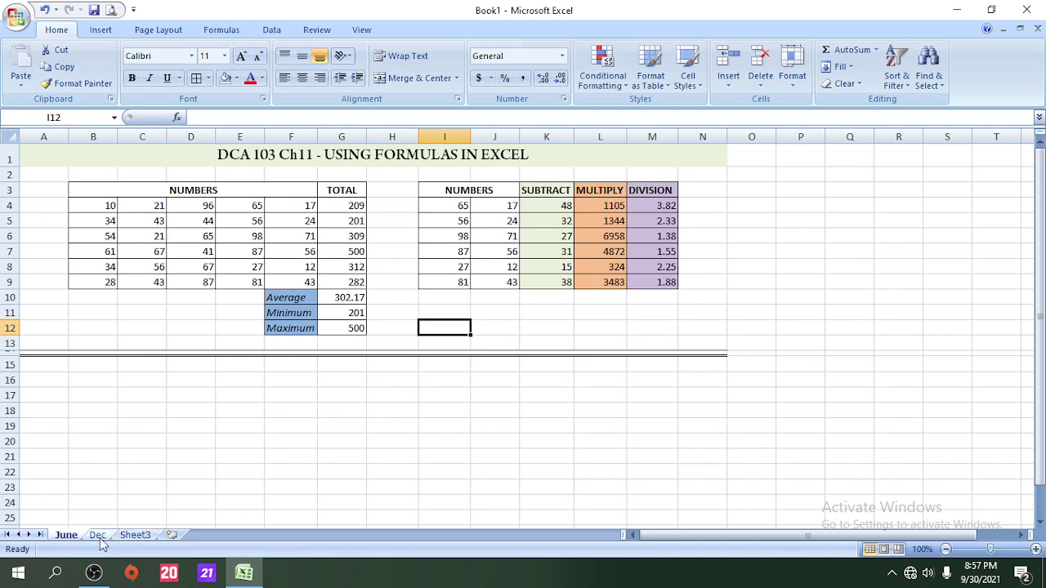
Flip between the Dec and June worksheets.
{"action": "left_click", "coordinate": [88, 536]}
{"action": "left_click", "coordinate": [65, 536]}
{"action": "left_click", "coordinate": [97, 535]}
{"action": "left_click", "coordinate": [67, 535]}
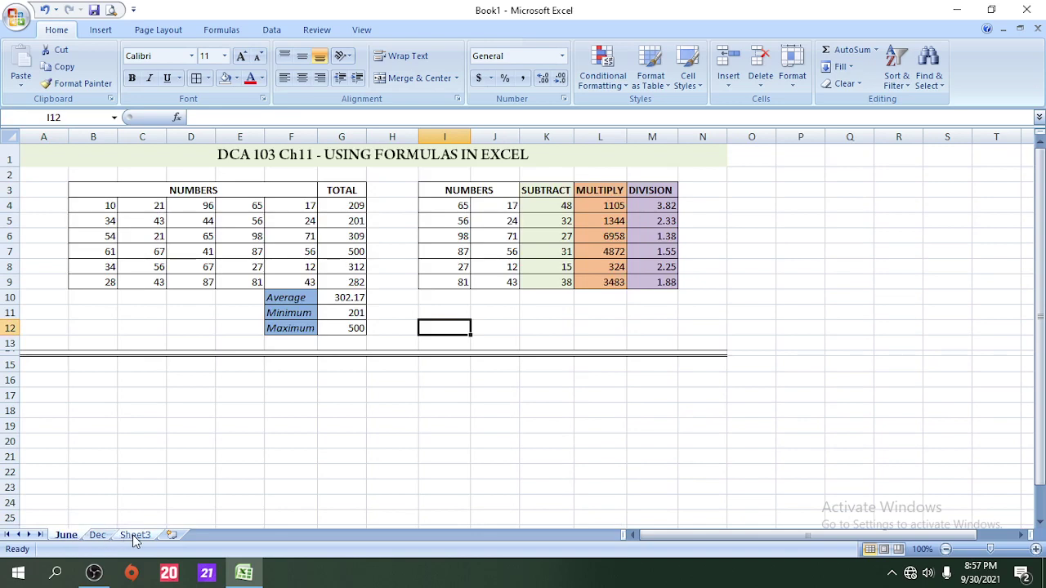
Rename the Sheet3 worksheet to 2022.
{"action": "left_click", "coordinate": [135, 536]}
{"action": "right_click", "coordinate": [135, 536]}
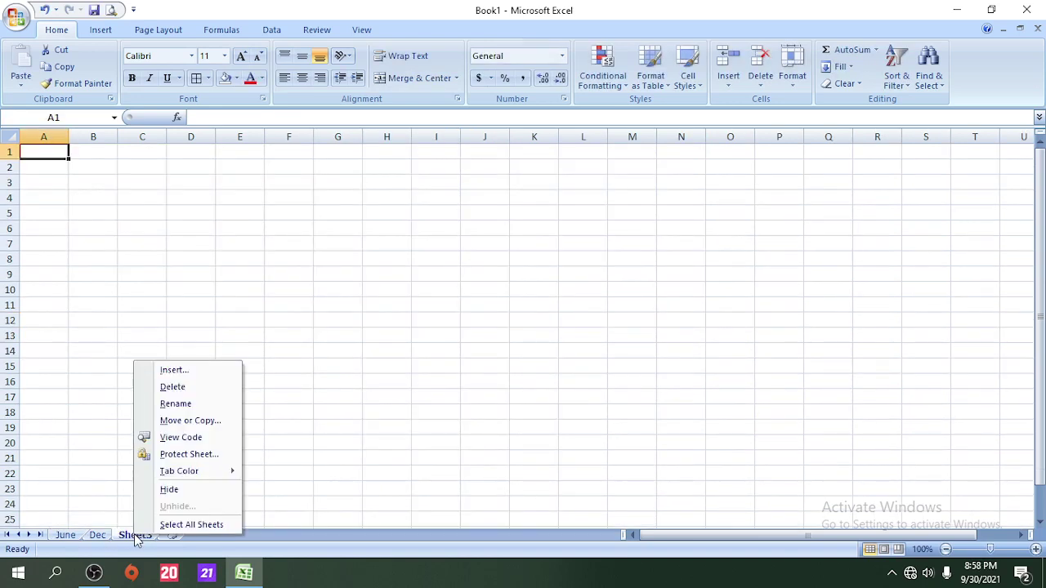
{"action": "left_click", "coordinate": [172, 403]}
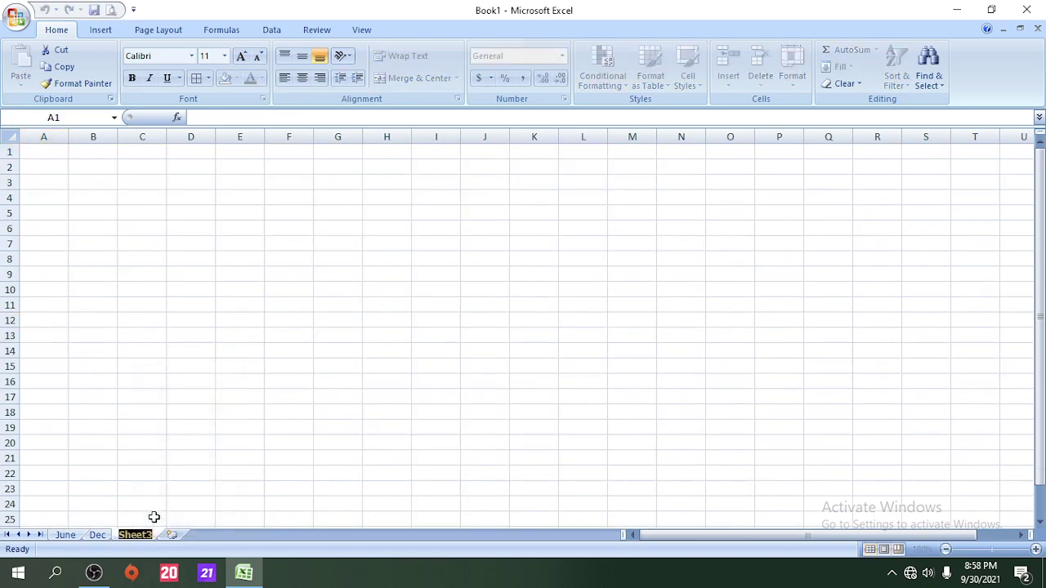
{"action": "type", "text": "20"}
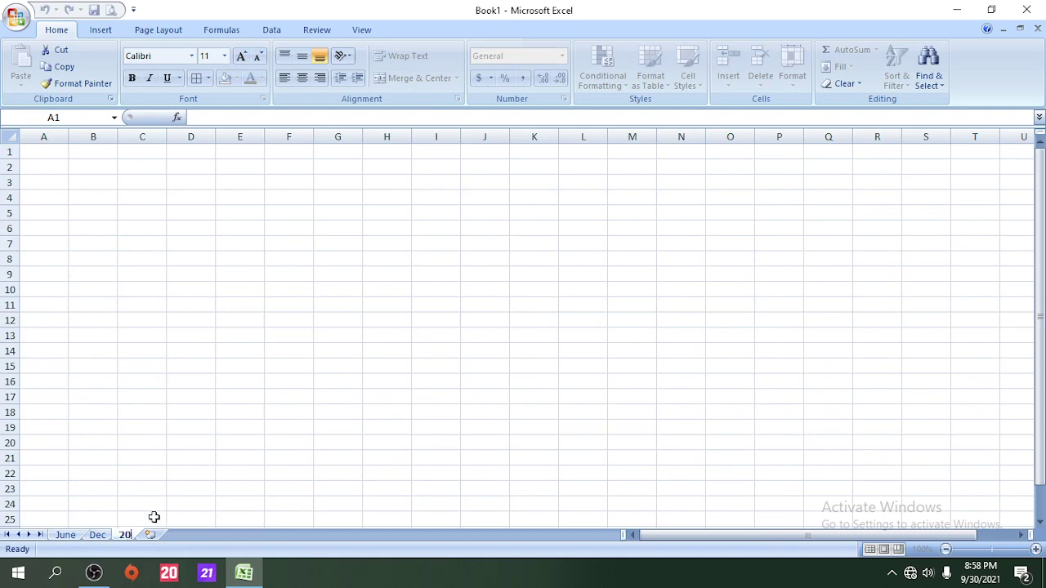
{"action": "type", "text": "22"}
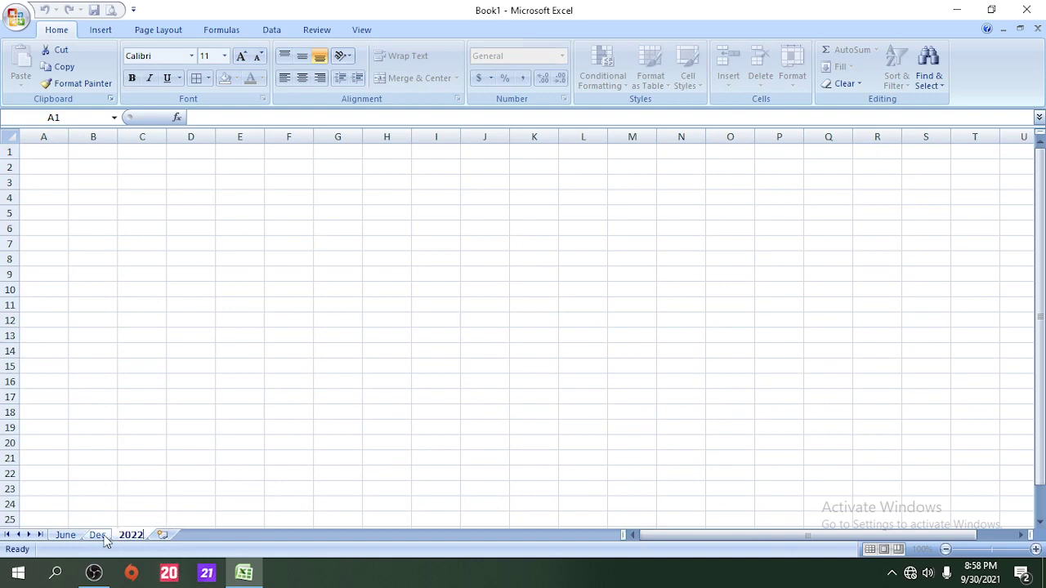
{"action": "left_click", "coordinate": [98, 536]}
Check the Dec sheet and end back on the June sheet.
{"action": "left_click", "coordinate": [68, 535]}
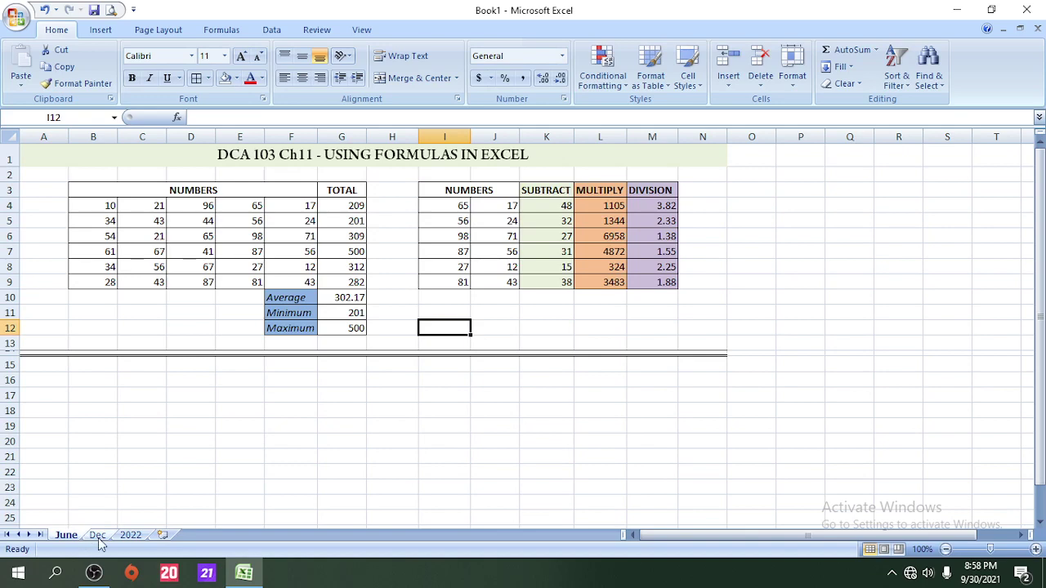
{"action": "left_click", "coordinate": [98, 535]}
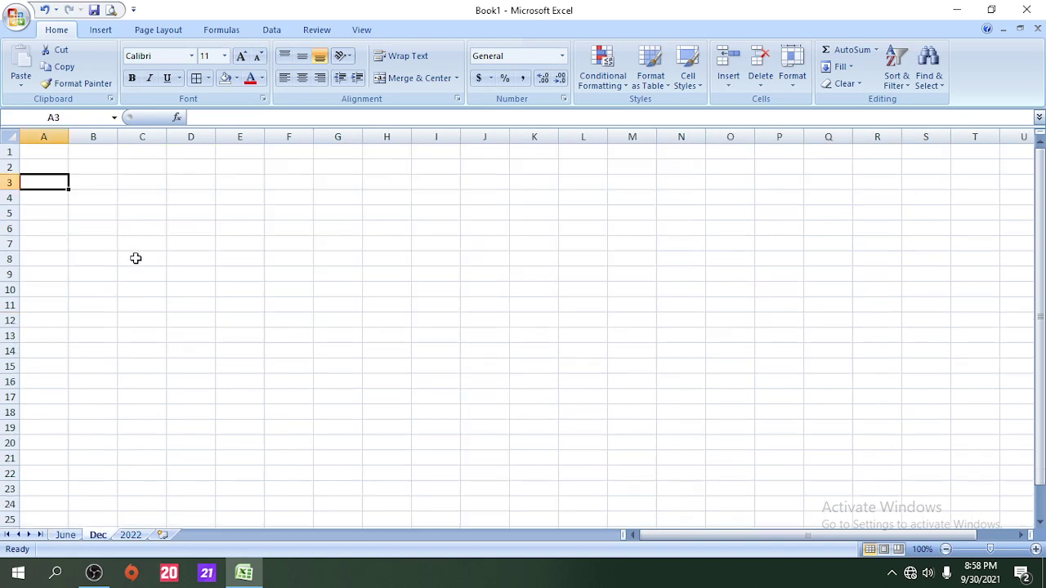
{"action": "left_click", "coordinate": [65, 535]}
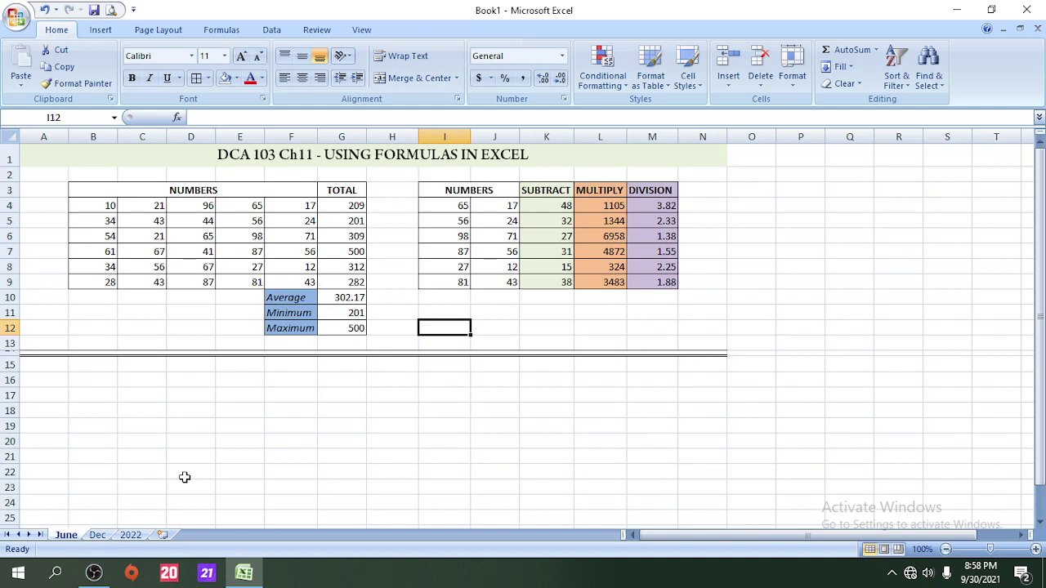
Insert three blank worksheets and order the tabs June, 2022, Dec, Sheet11, Sheet10, Sheet12.
{"action": "left_click", "coordinate": [166, 535]}
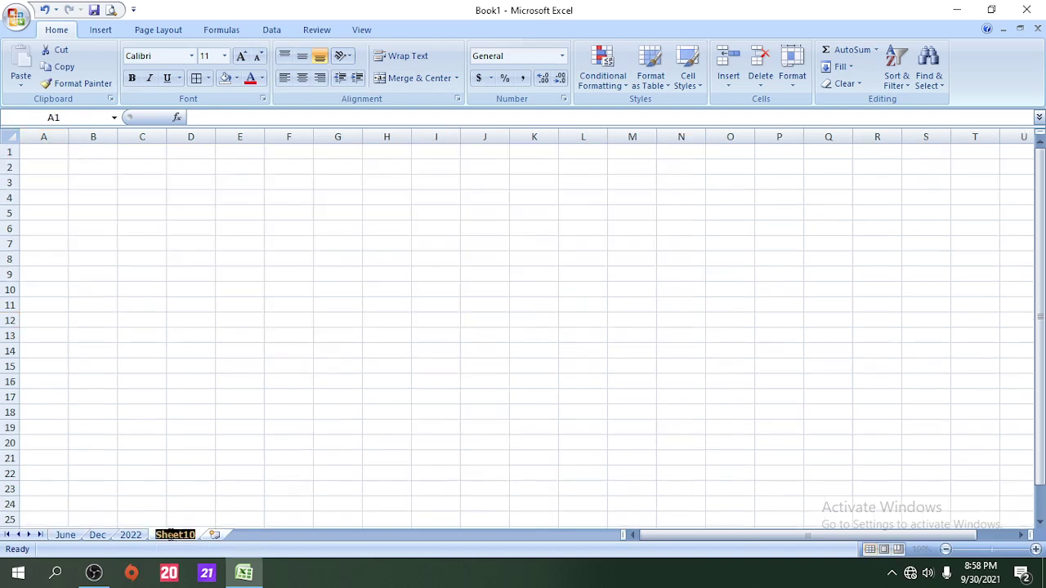
{"action": "left_click", "coordinate": [216, 535]}
{"action": "left_click", "coordinate": [267, 536]}
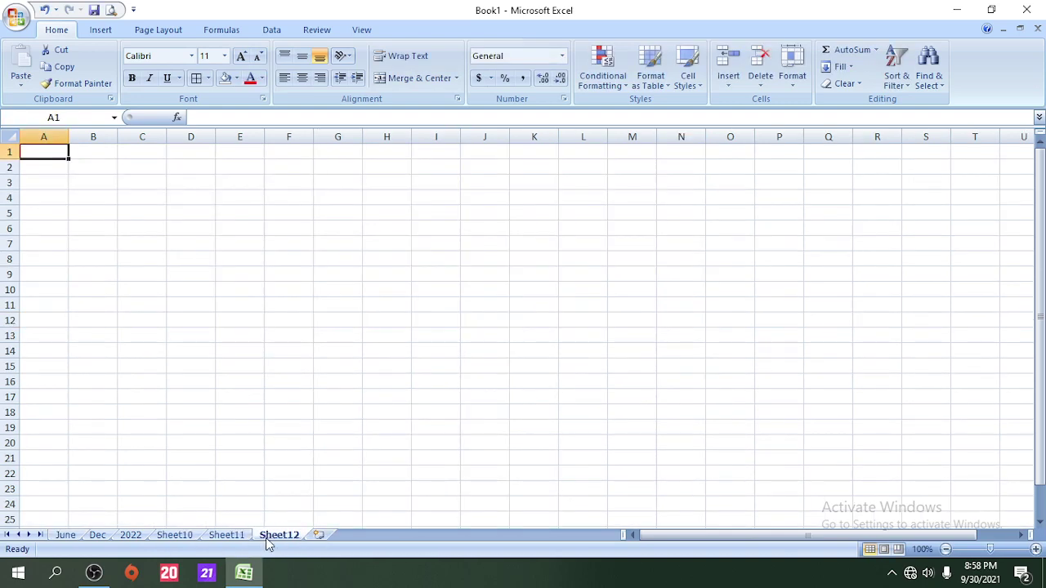
{"action": "left_click_drag", "start_coordinate": [218, 535], "coordinate": [104, 535]}
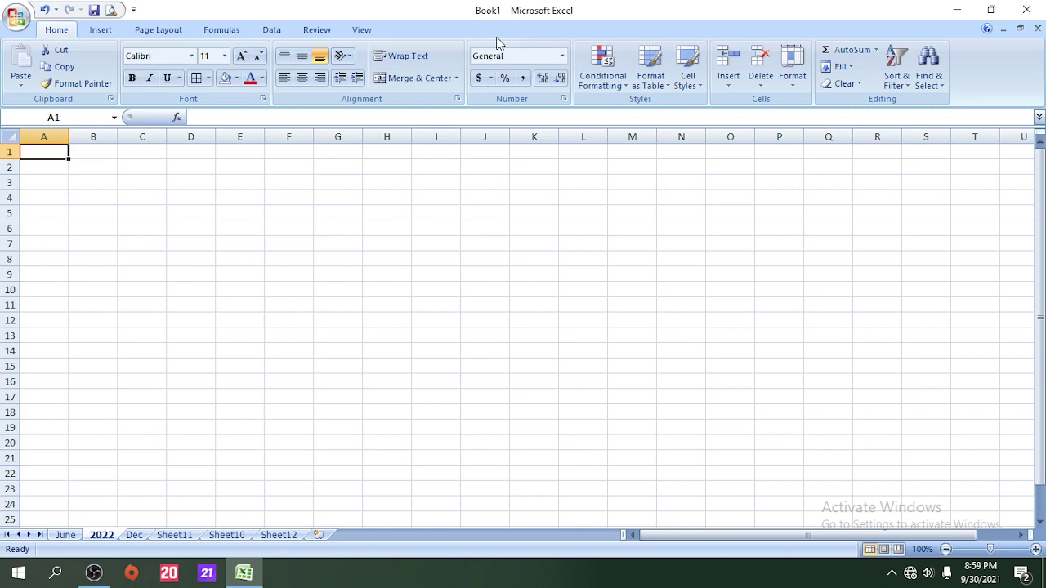
{"action": "left_click", "coordinate": [67, 534]}
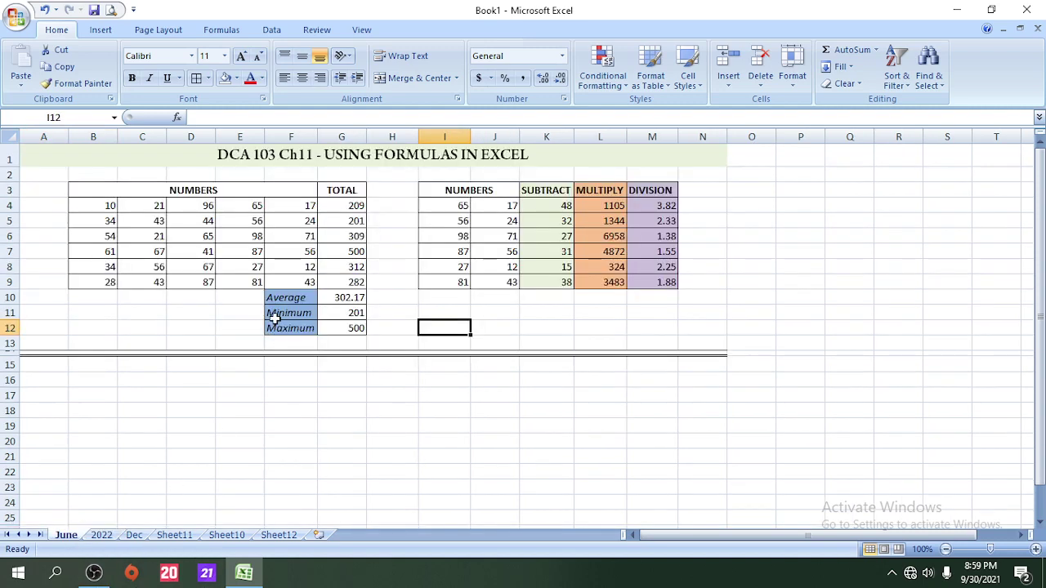